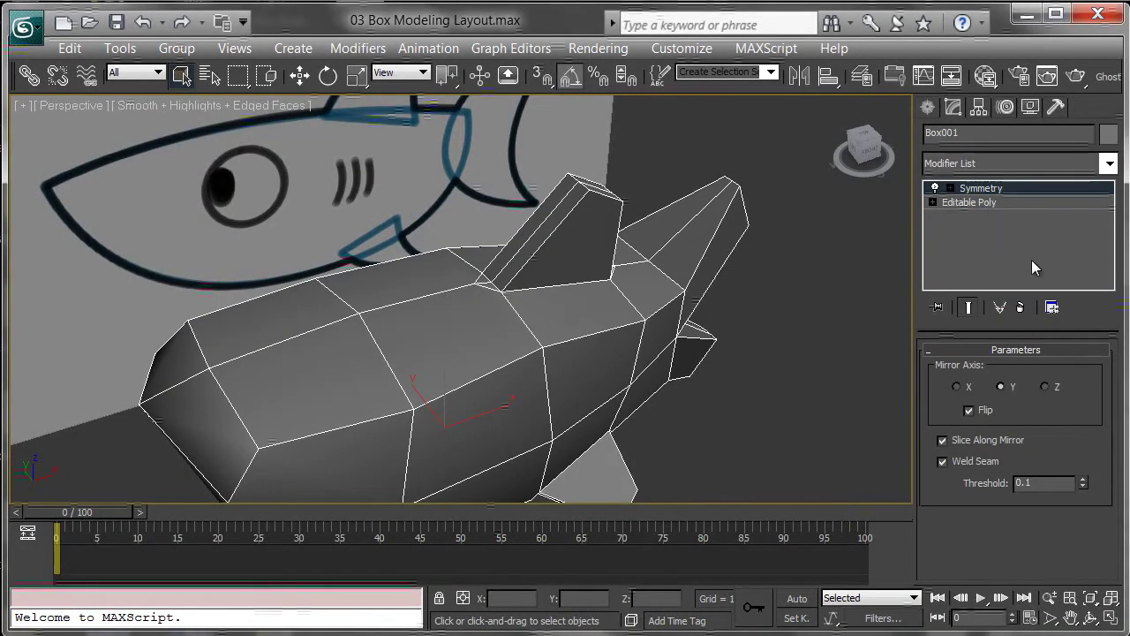
- Enter vertex editing on the Editable Poly base and show the shark see-through in the front view, framed on the dorsal fin
left_click(969, 202)
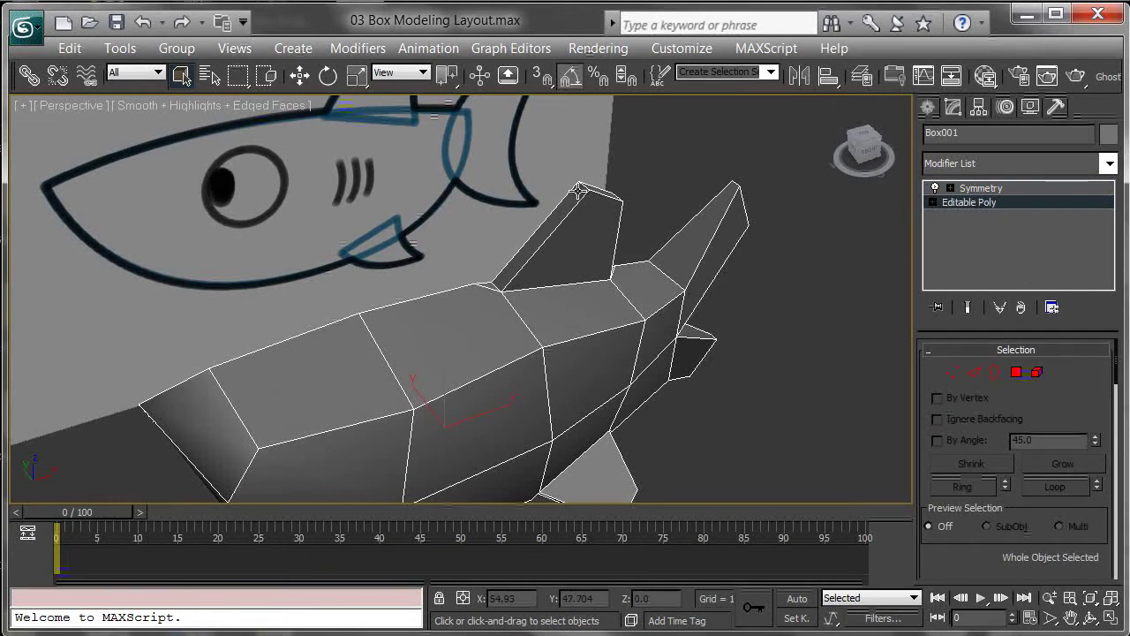
left_click(954, 373)
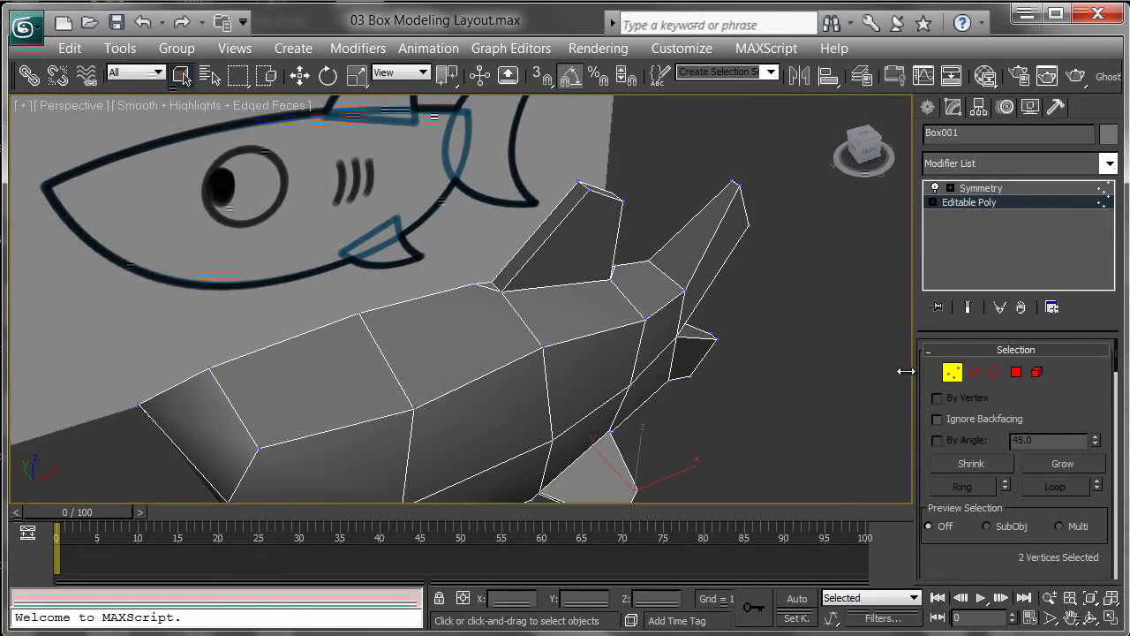
middle_click_drag(737, 275, 676, 281, "alt")
scroll(676, 281, "up", 3)
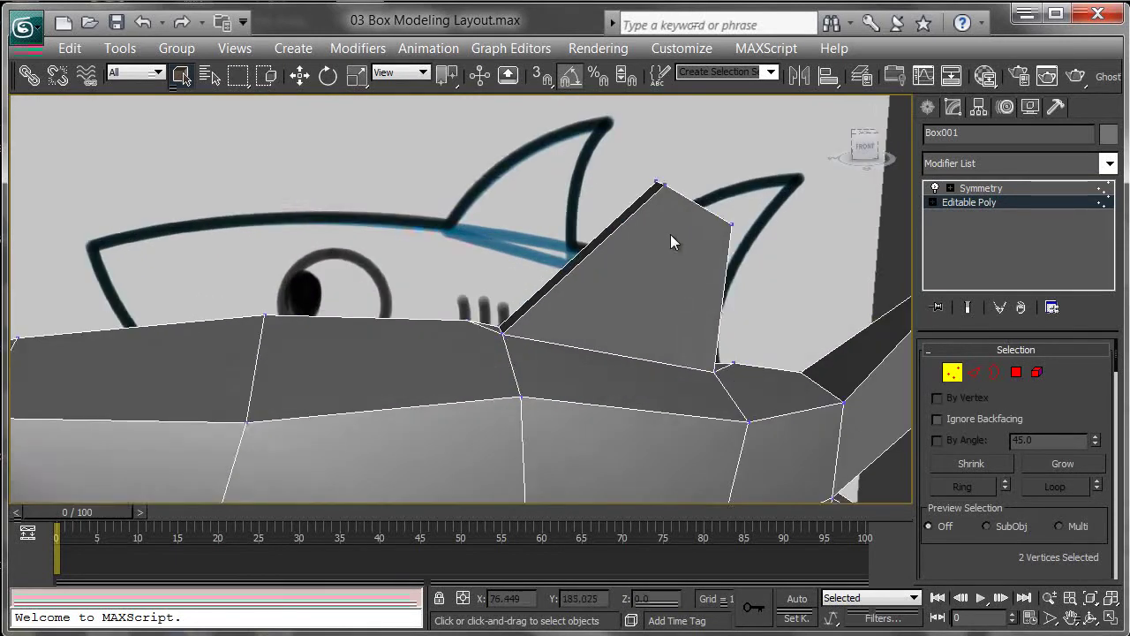
middle_click_drag(671, 240, 634, 253)
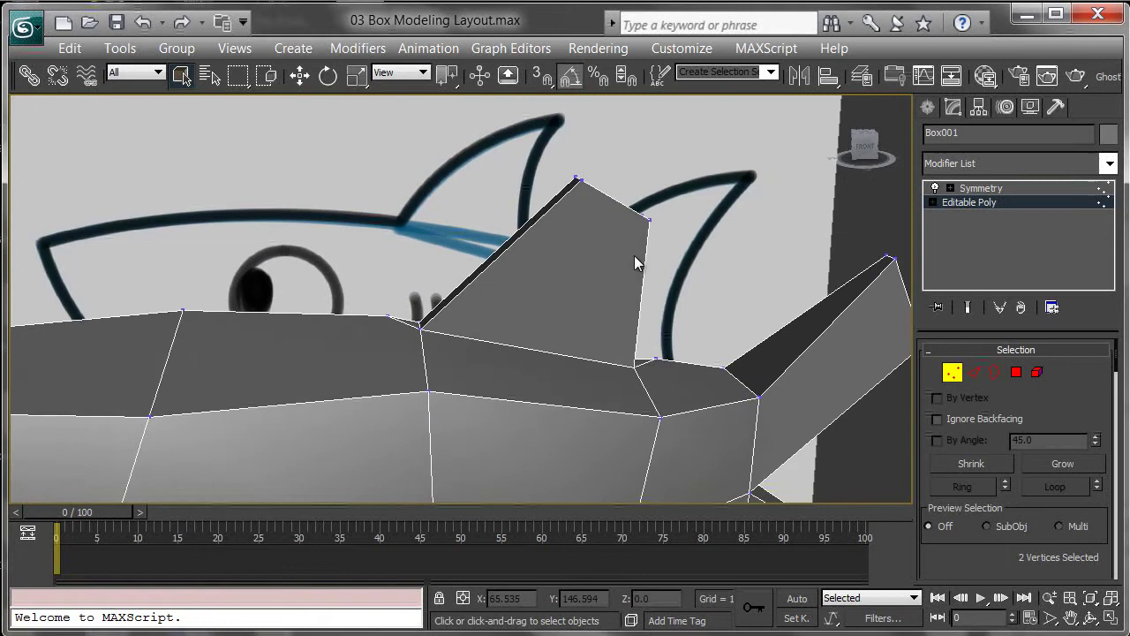
key("f")
scroll(648, 259, "up", 6)
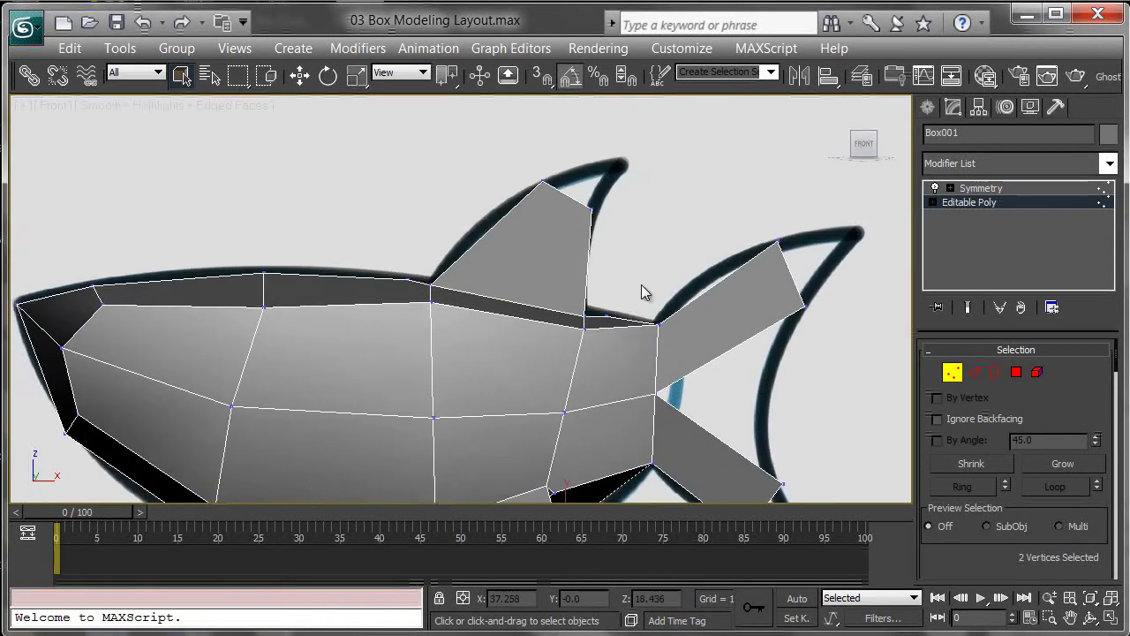
middle_click_drag(641, 284, 614, 269)
key("alt+x")
scroll(550, 223, "up", 4)
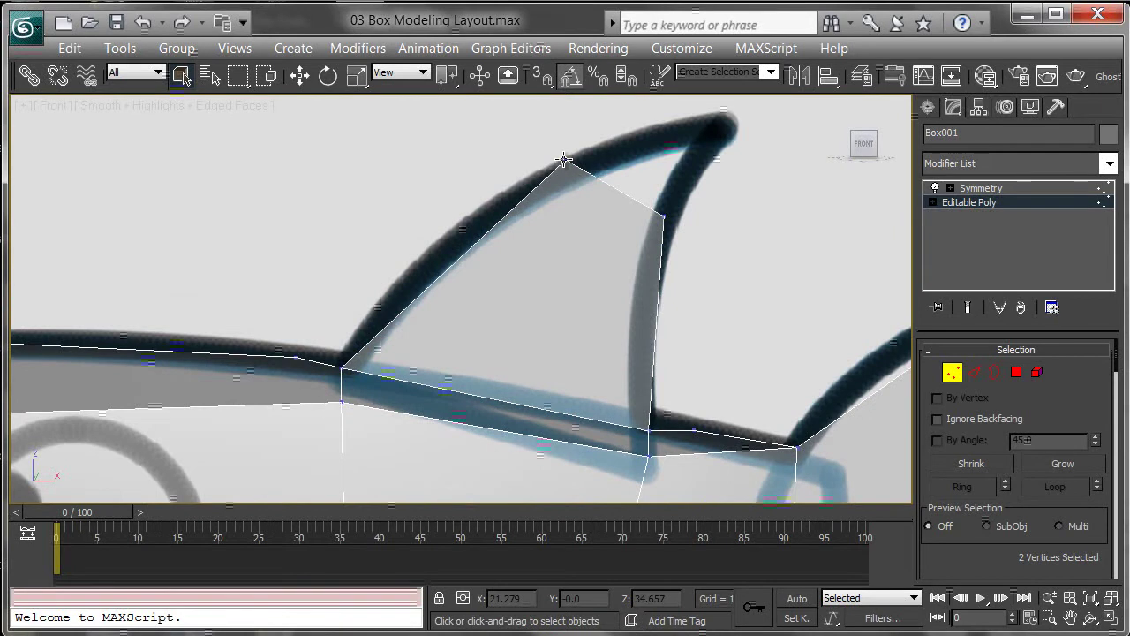
- Move the two side vertices at the dorsal fin's tip inward so the fin's face gets smaller than its centre outline
key("w")
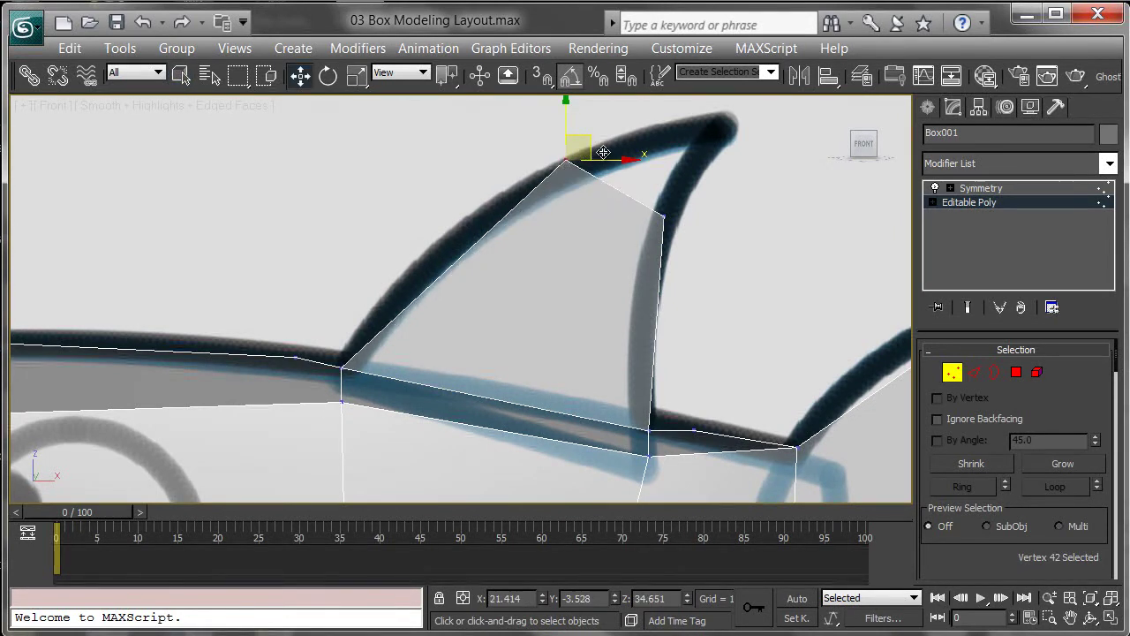
left_click_drag(598, 157, 612, 157)
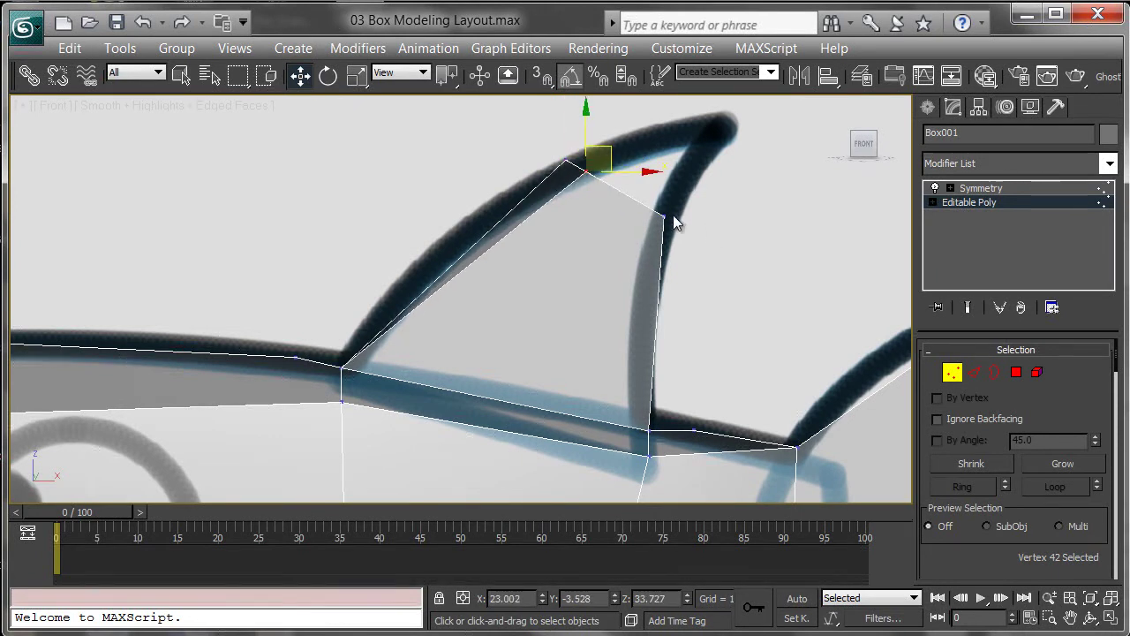
left_click_drag(666, 216, 642, 205)
middle_click_drag(666, 244, 680, 216)
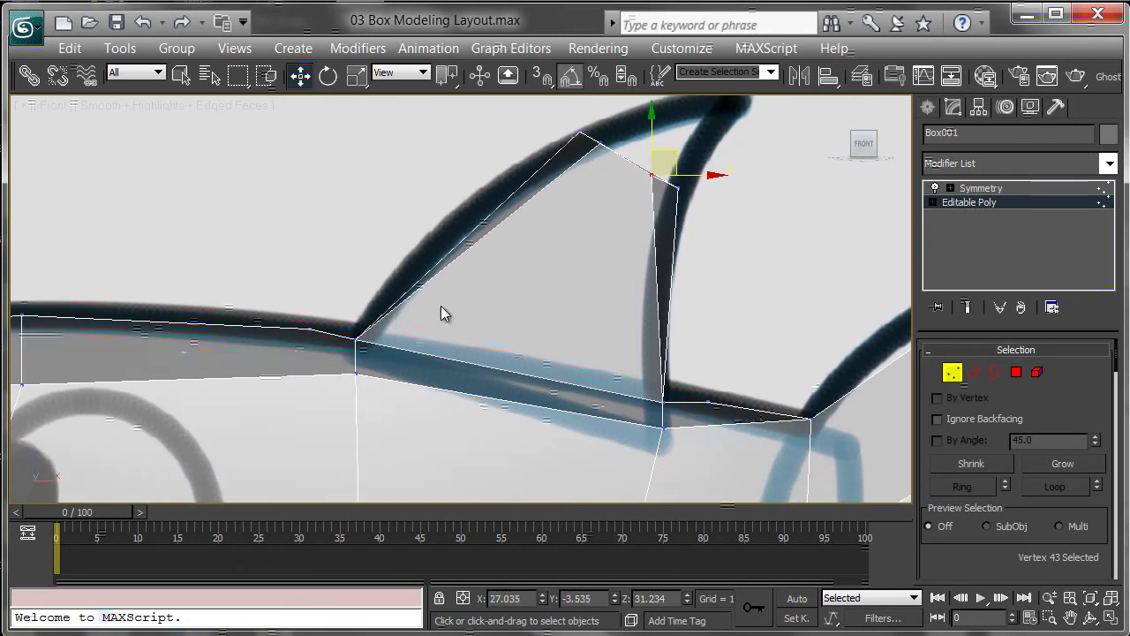
- In the perspective view, move the front and rear side vertices at the dorsal fin's base inward along the body
mouse_move(412, 347)
middle_mouse_down()
mouse_move(419, 309)
mouse_move(440, 339)
mouse_move(444, 387)
middle_mouse_up()
key("p")
left_click(349, 362)
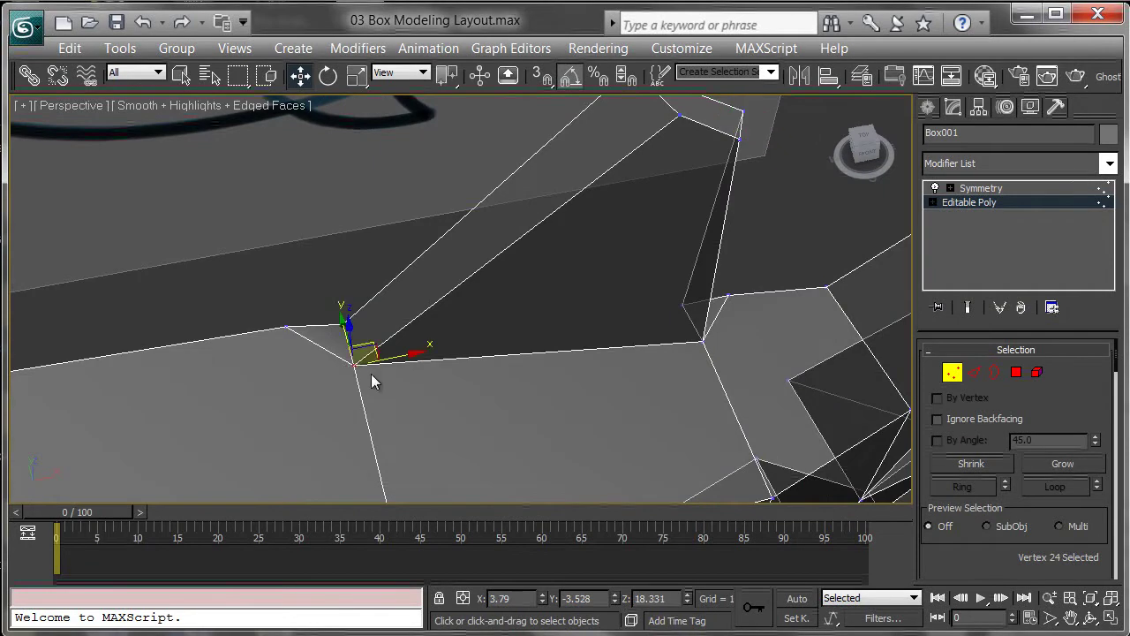
middle_click_drag(373, 379, 391, 344, "alt")
left_click_drag(392, 344, 397, 338)
middle_click_drag(654, 371, 661, 362, "alt")
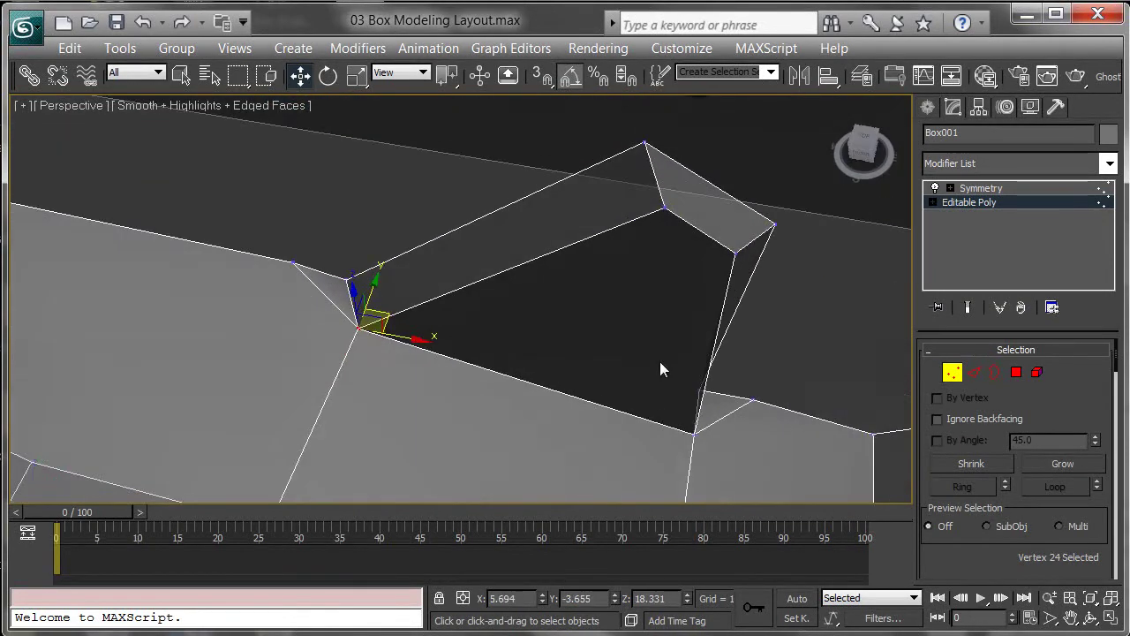
left_click(697, 436)
left_click_drag(698, 437, 671, 450)
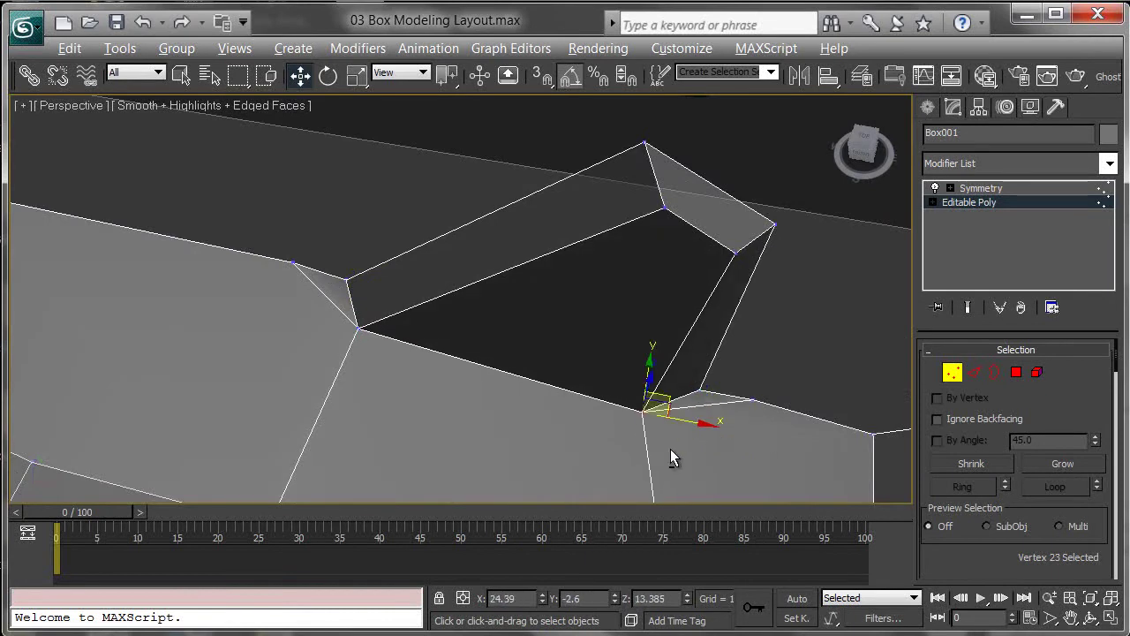
- Examine the dorsal fin's taper and the thickness of the side fin from several angles
middle_click_drag(670, 448, 470, 347, "alt")
scroll(709, 406, "down", 4)
left_click(313, 366)
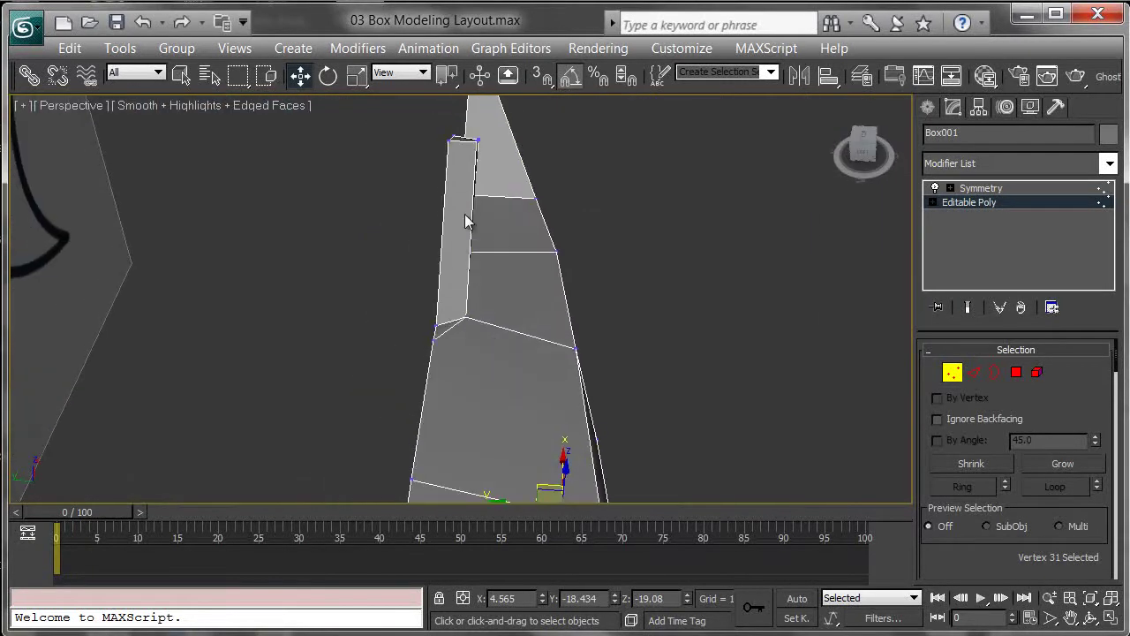
middle_click_drag(436, 305, 423, 166, "alt")
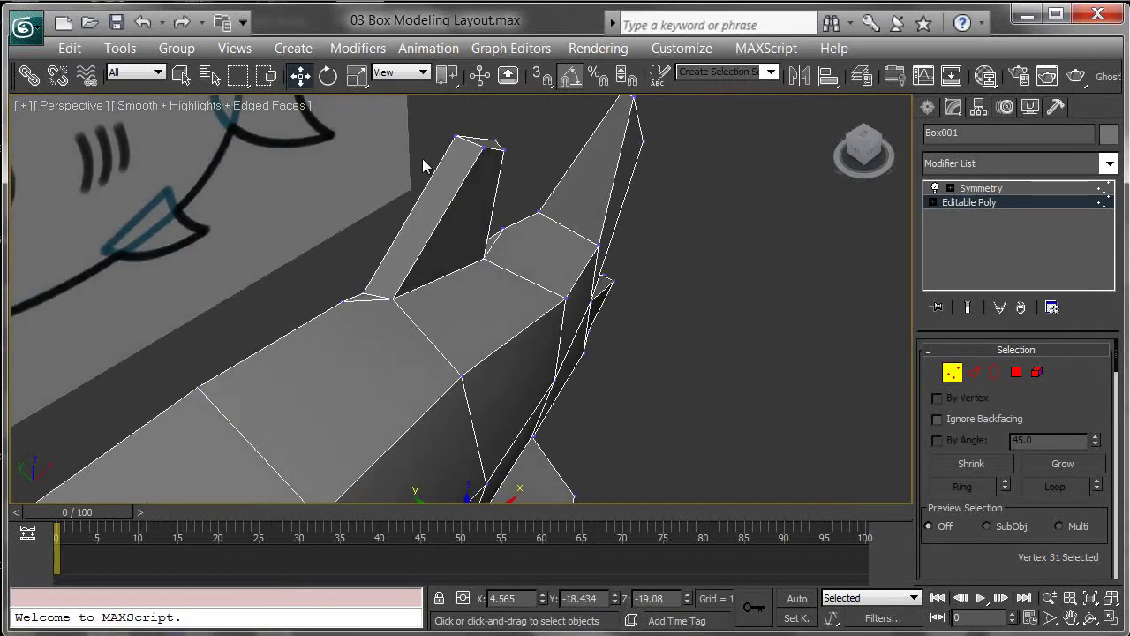
middle_click_drag(541, 139, 441, 183, "alt")
key("alt")
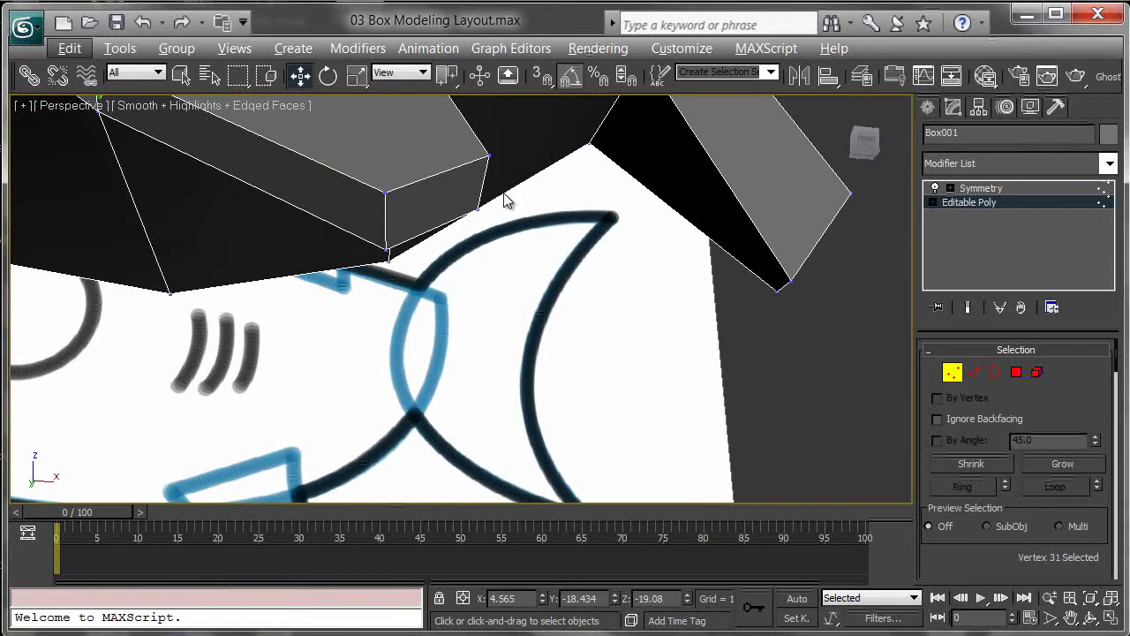
middle_click_drag(508, 202, 580, 355, "alt")
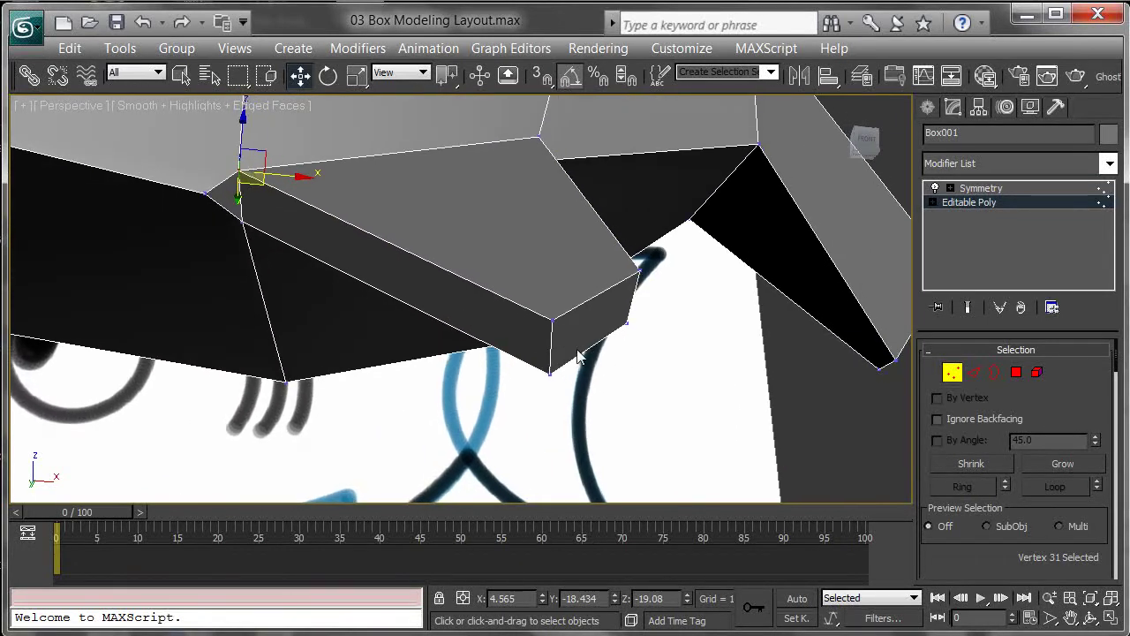
- Connect the four short thickness edges around the side fin's rim to add an edge line through its middle
left_click(973, 372)
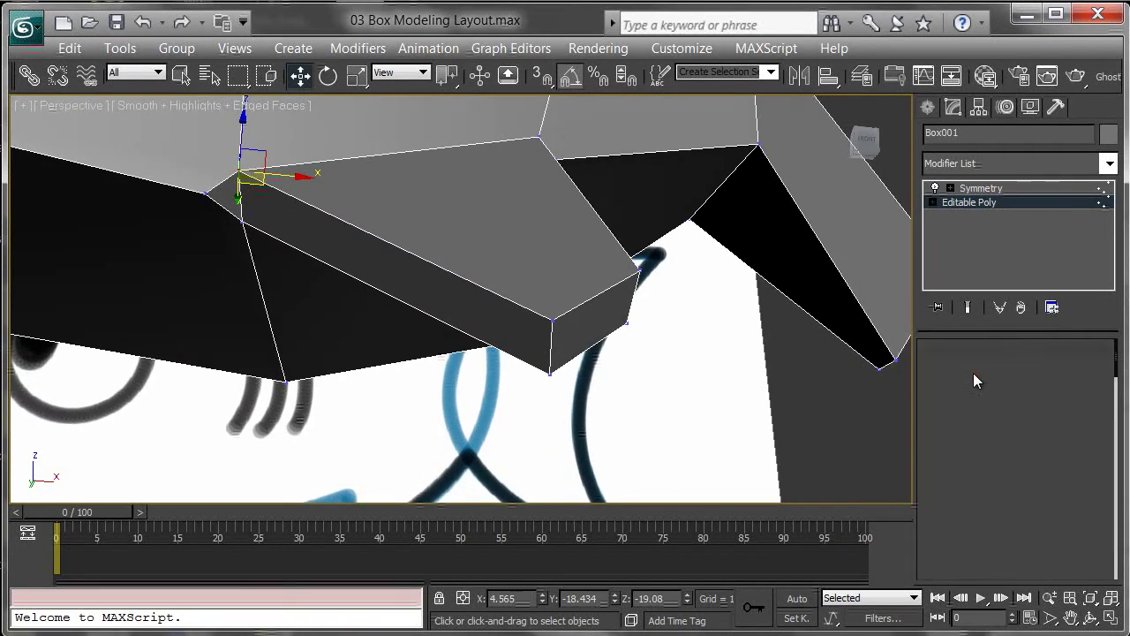
left_click(548, 350)
left_click(234, 196, "ctrl")
middle_click_drag(234, 196, 351, 359, "alt")
left_click(351, 344, "ctrl")
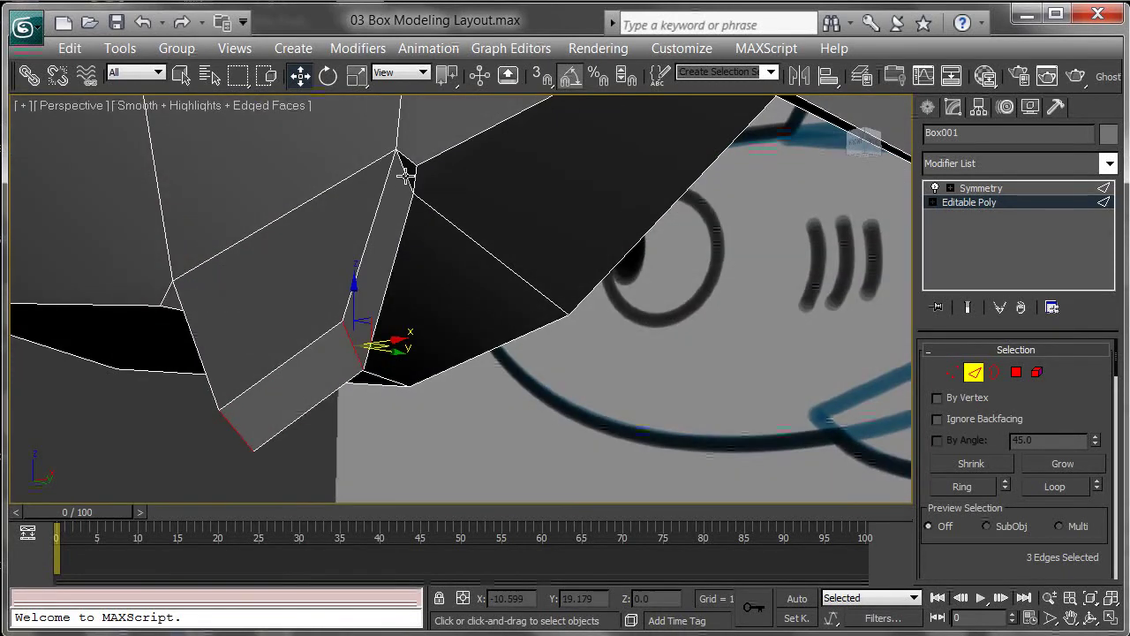
left_click(404, 177, "ctrl")
middle_click_drag(383, 260, 544, 306, "alt")
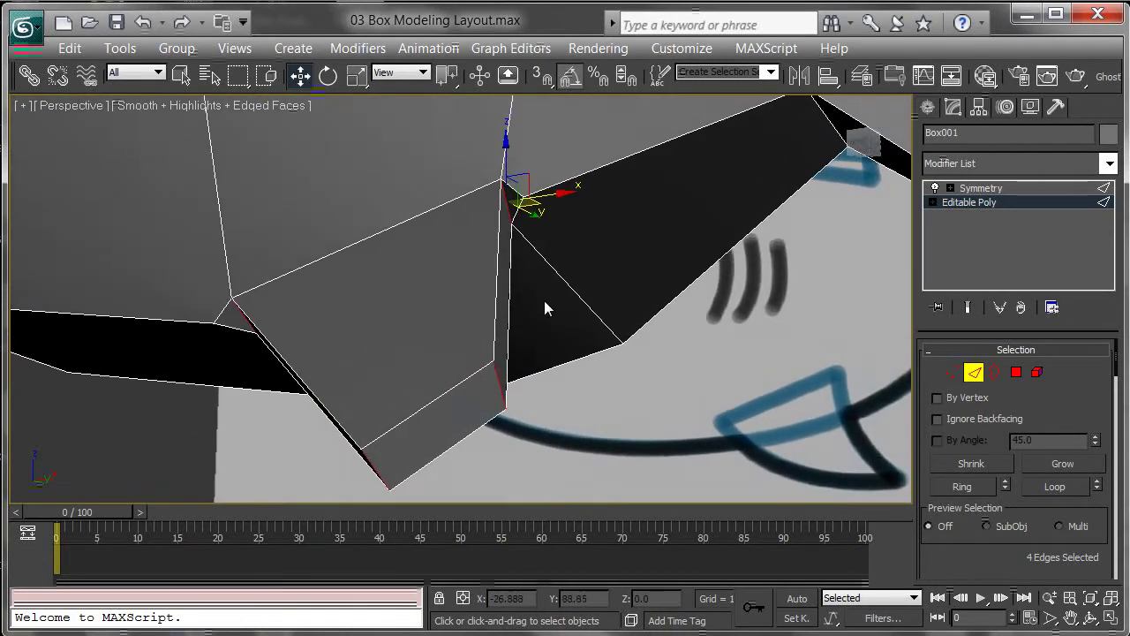
right_click(548, 280)
left_click(507, 348)
middle_click_drag(507, 348, 564, 324, "alt")
- Connect the new middle vertex at the side fin's front base to the adjacent body vertex ahead of it
key("1")
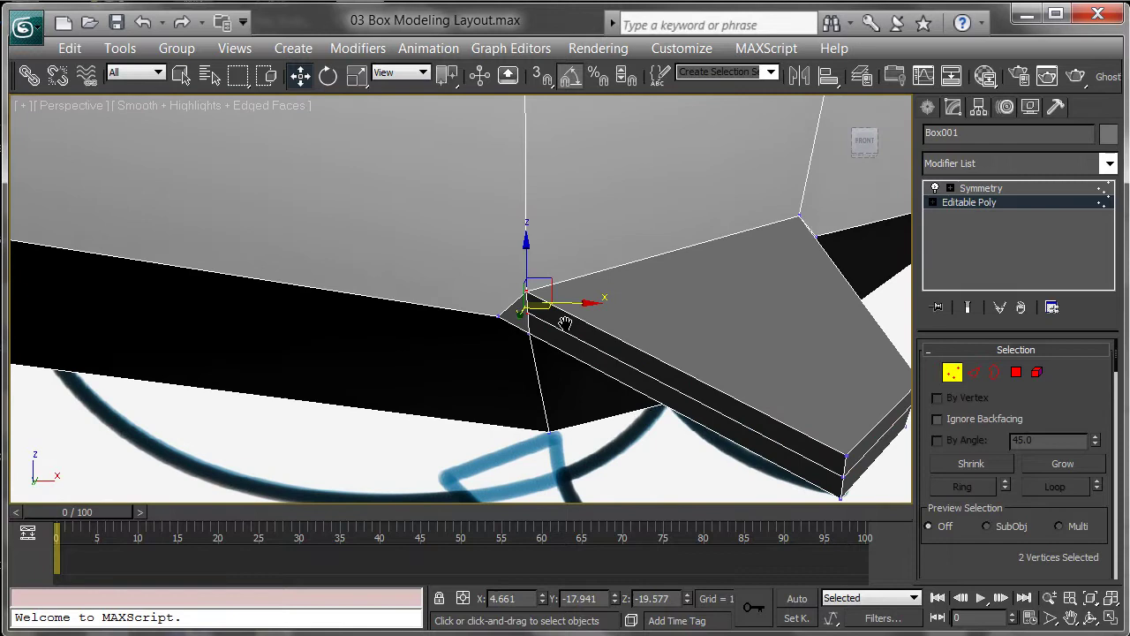
scroll(565, 332, "up", 3)
left_click(522, 335)
left_click(524, 327)
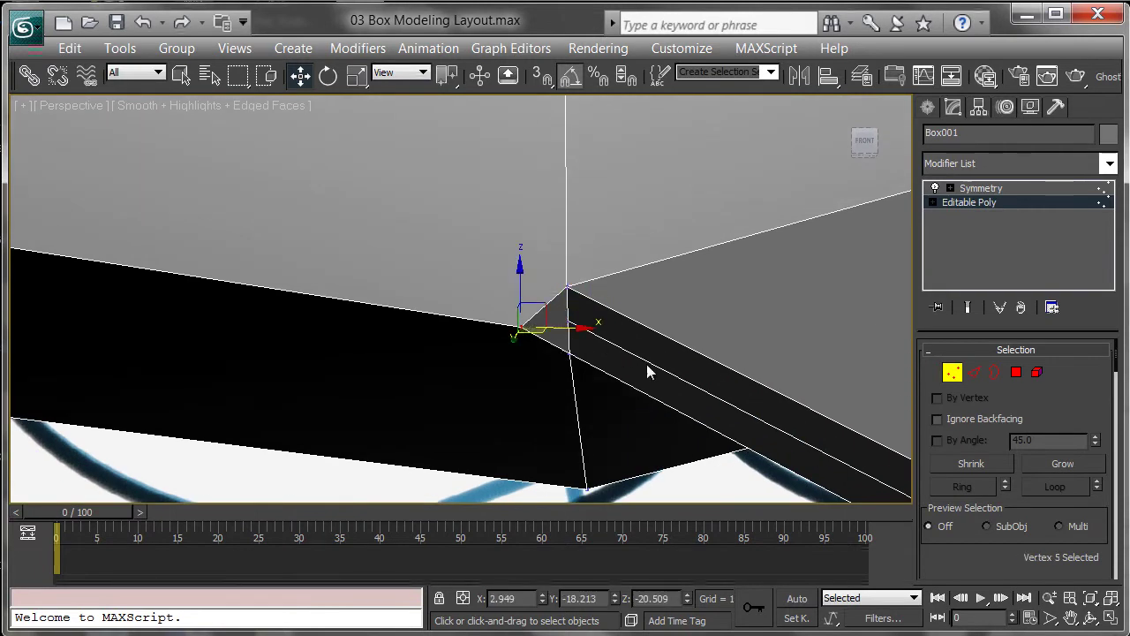
right_click(642, 319)
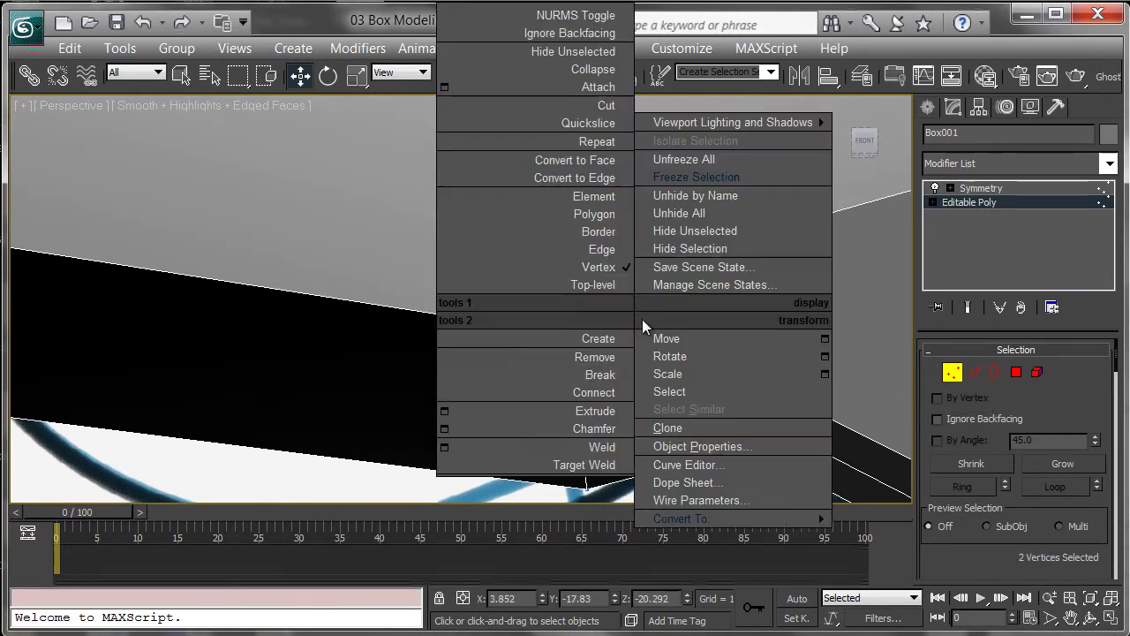
left_click(600, 380)
- Connect the middle vertex at the side fin's rear base to the adjacent body vertex behind it
middle_click_drag(600, 386, 461, 427, "alt")
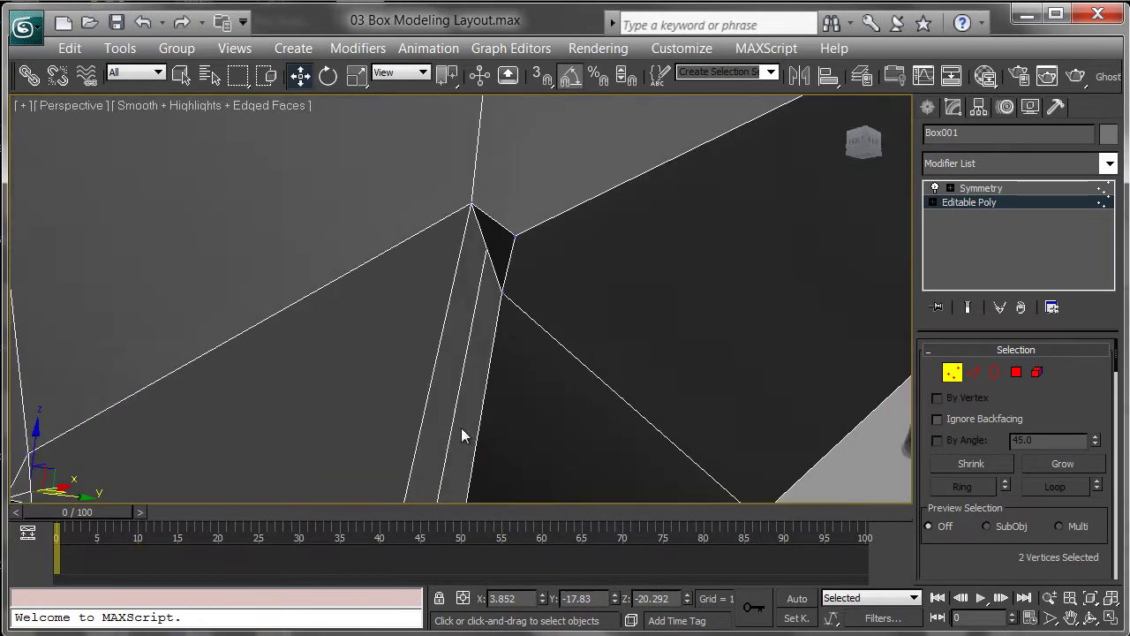
left_click(516, 236)
left_click(488, 250, "ctrl")
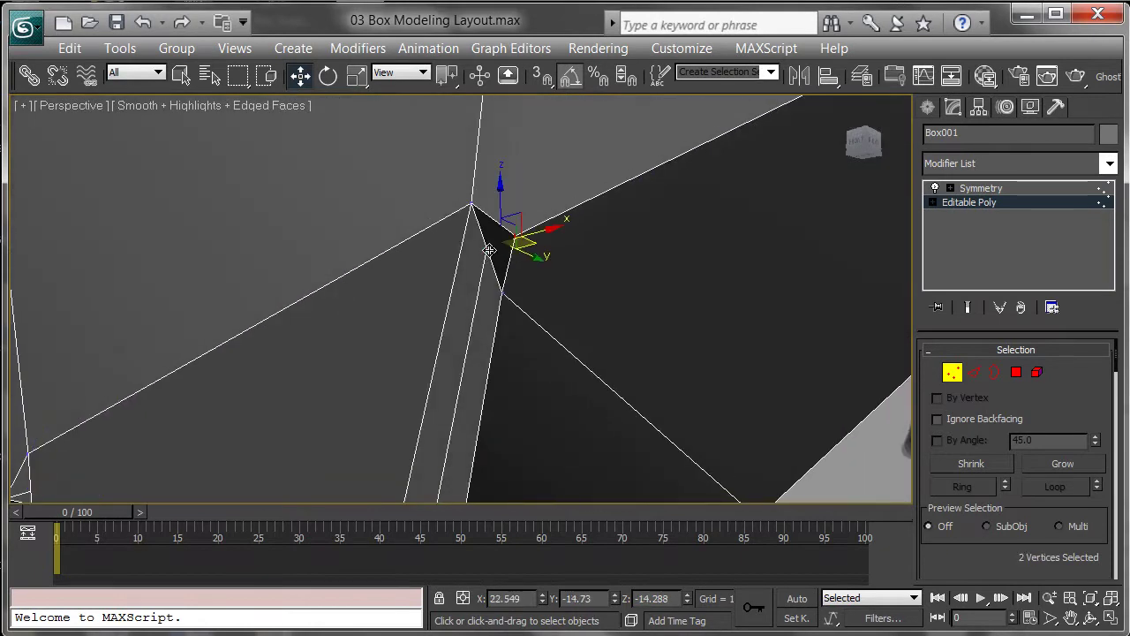
middle_click_drag(487, 327, 373, 294, "alt")
- Set the vertex constraint to Edge and slide the side fin's upper front and rear base vertices towards each other
left_click(349, 311)
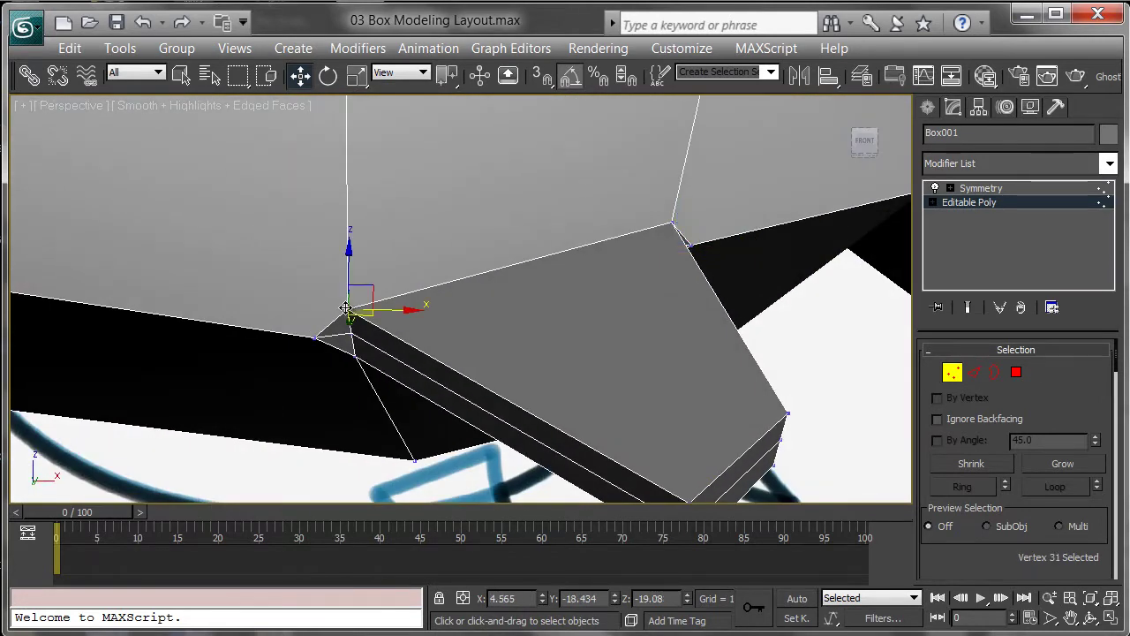
middle_click_drag(426, 334, 694, 372, "alt")
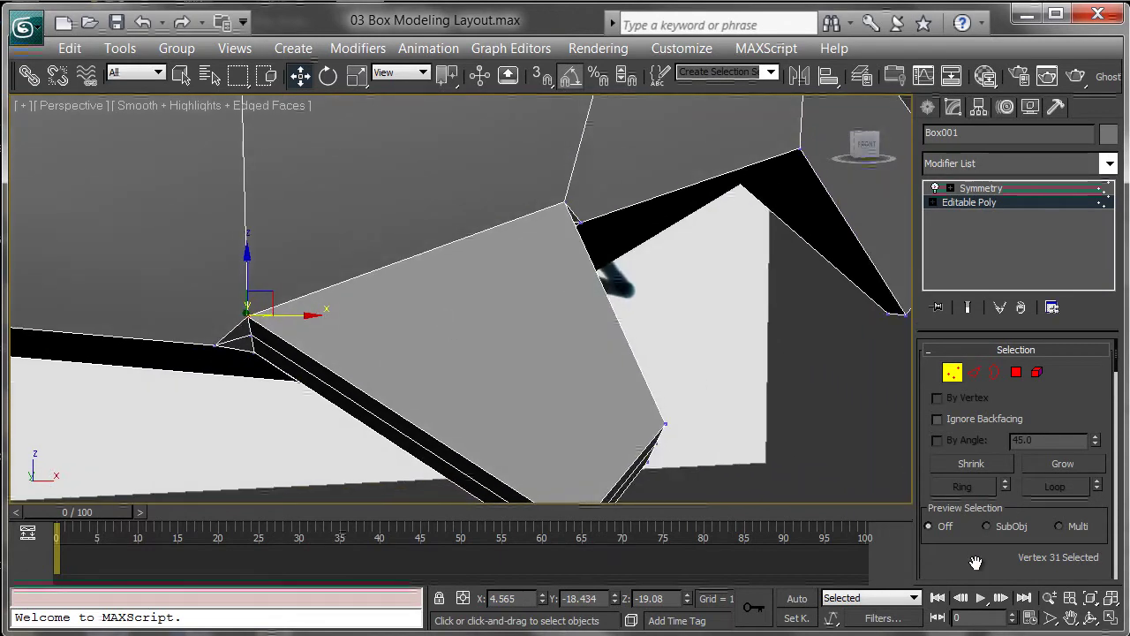
left_click_drag(976, 563, 966, 370)
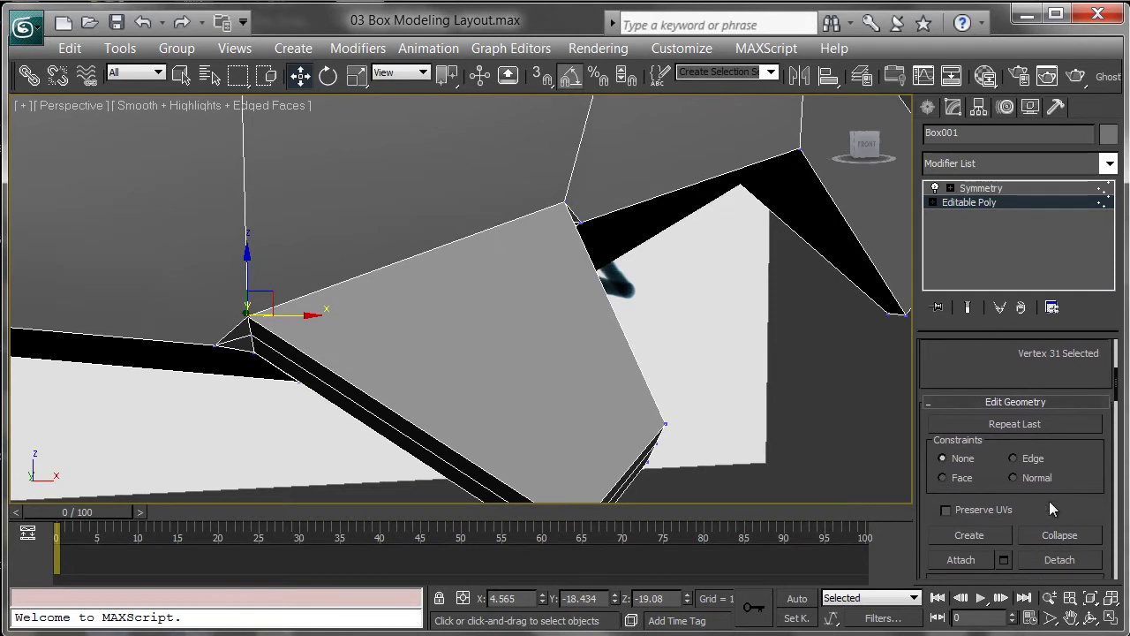
left_click(1014, 460)
mouse_move(490, 416)
middle_mouse_down("alt")
mouse_move(262, 454)
mouse_move(286, 439)
mouse_move(294, 381)
middle_mouse_up("alt")
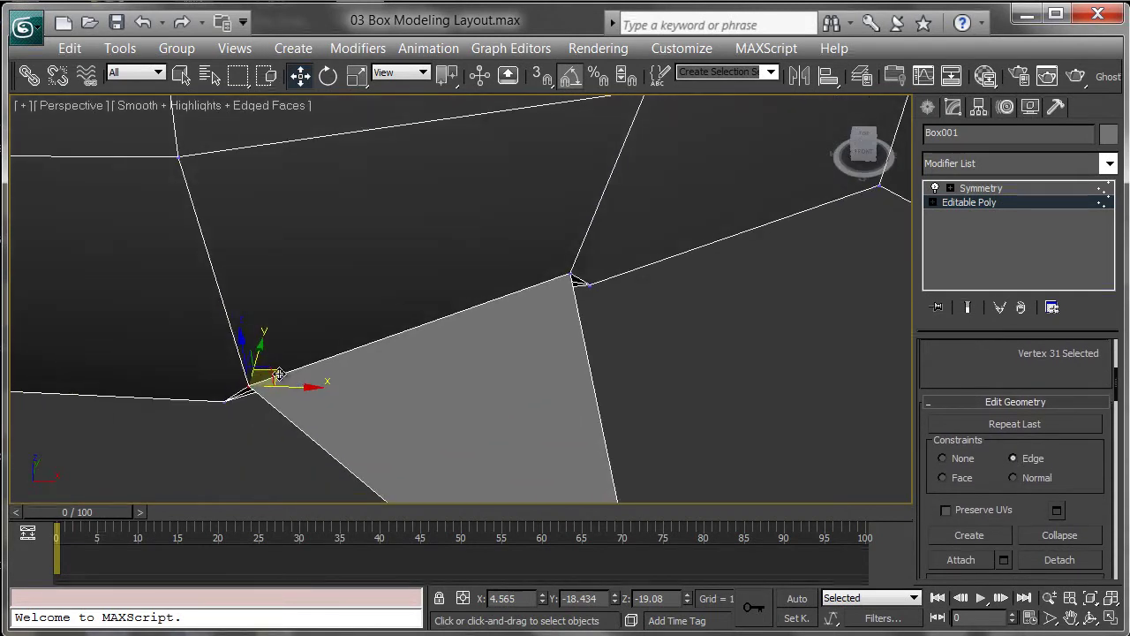
left_click_drag(279, 375, 296, 359)
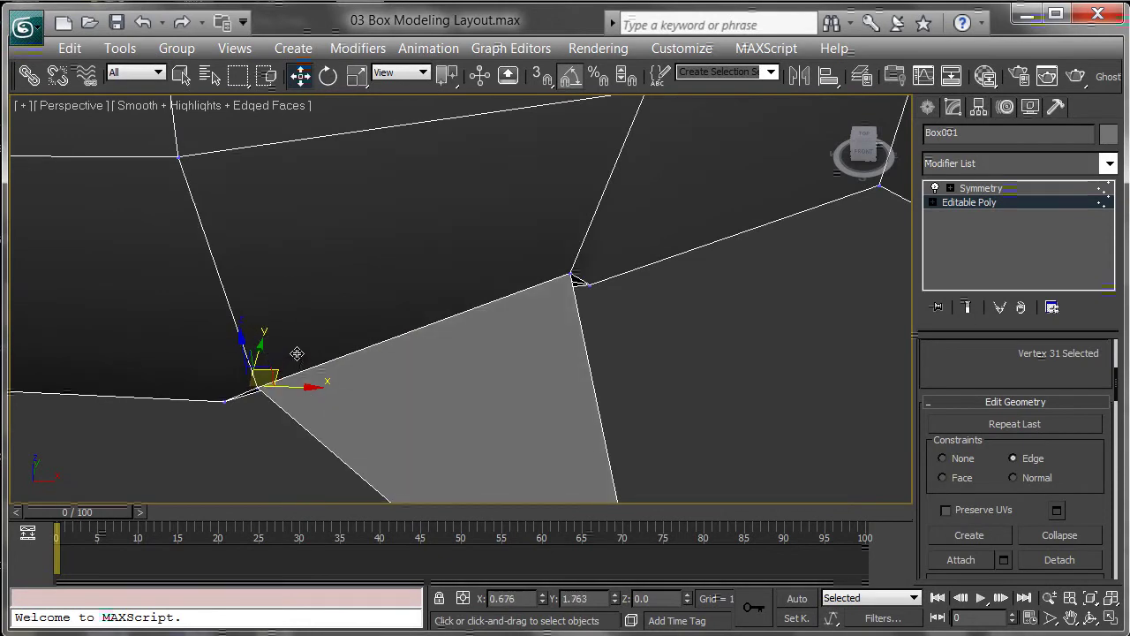
mouse_move(297, 353)
middle_mouse_down("alt")
mouse_move(292, 371)
mouse_move(291, 334)
mouse_move(259, 315)
mouse_move(275, 234)
middle_mouse_up("alt")
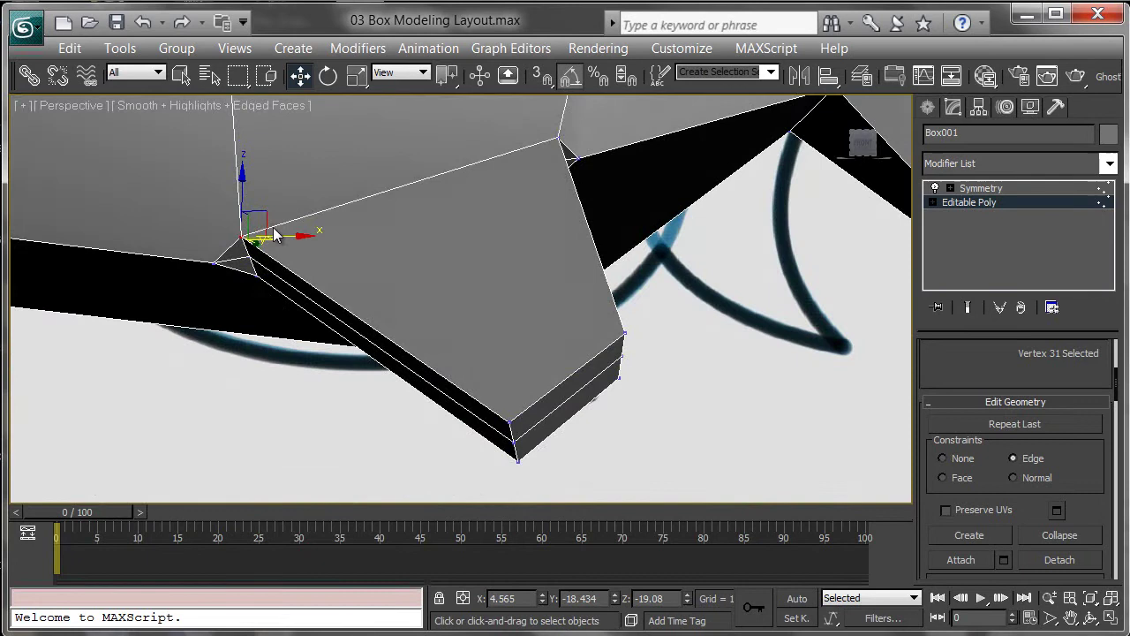
left_click_drag(275, 234, 302, 212)
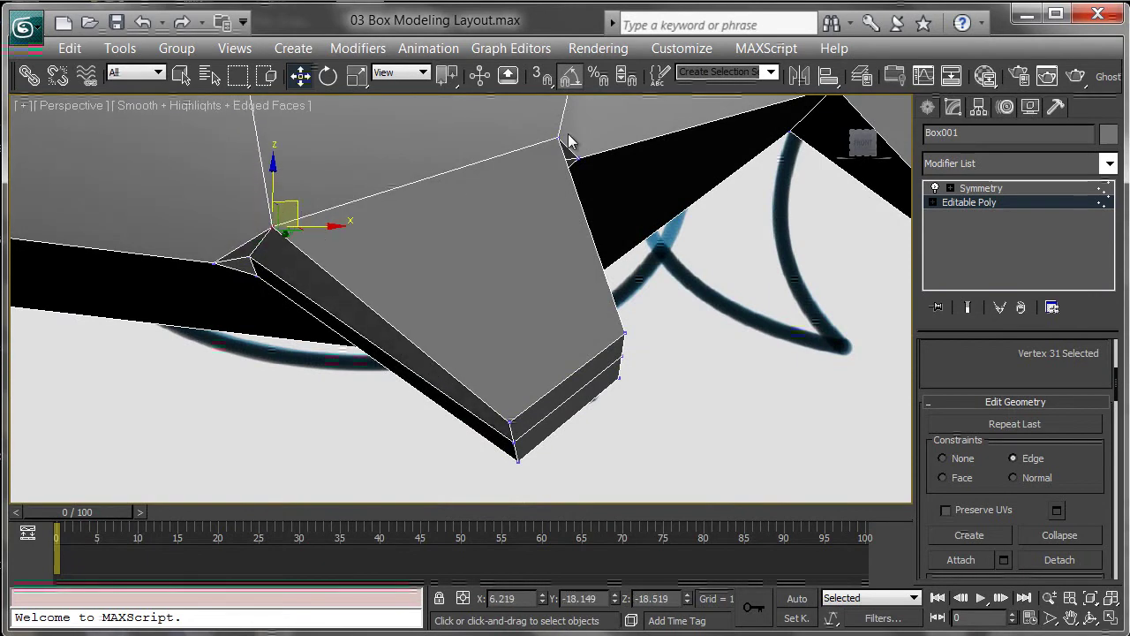
left_click_drag(554, 135, 531, 152)
- Slide the underside front and rear base vertices of the side fin inward along their edges
middle_click_drag(532, 151, 528, 50, "alt")
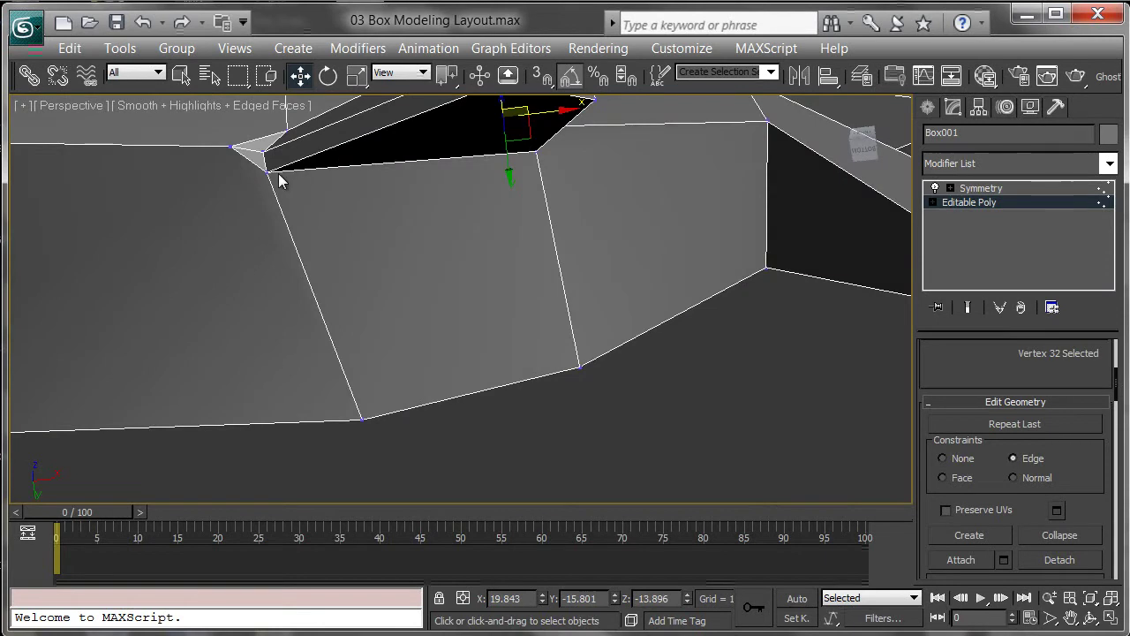
left_click_drag(274, 180, 566, 167)
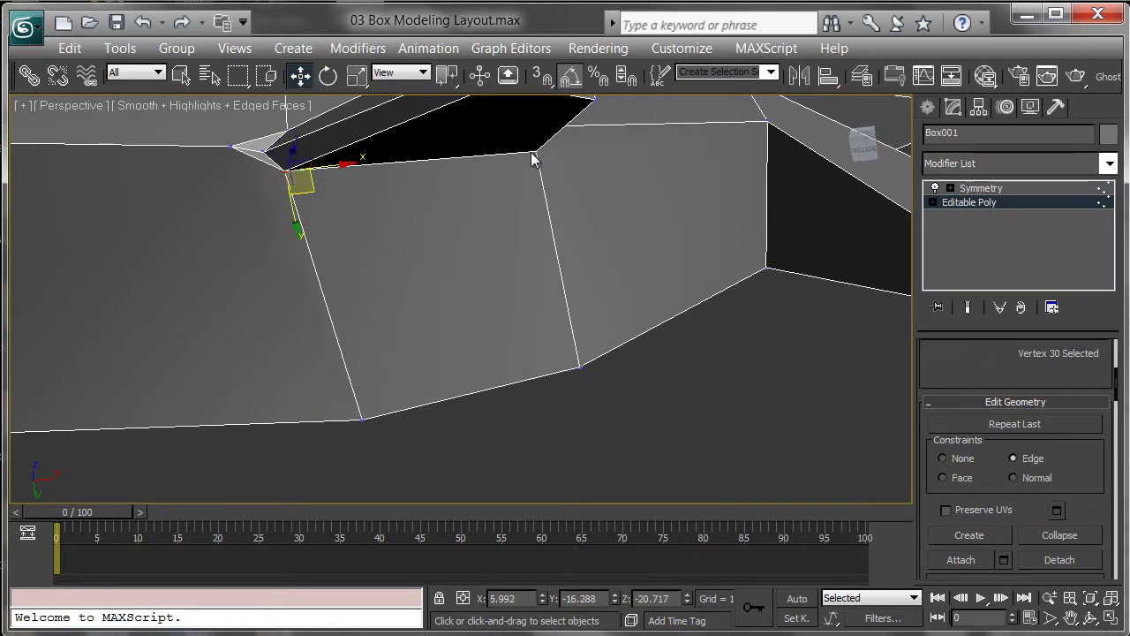
left_click(532, 155)
- Slide the upper front and rear vertices at the side fin's tip slightly towards each other along their edges
middle_click_drag(519, 157, 450, 333, "alt")
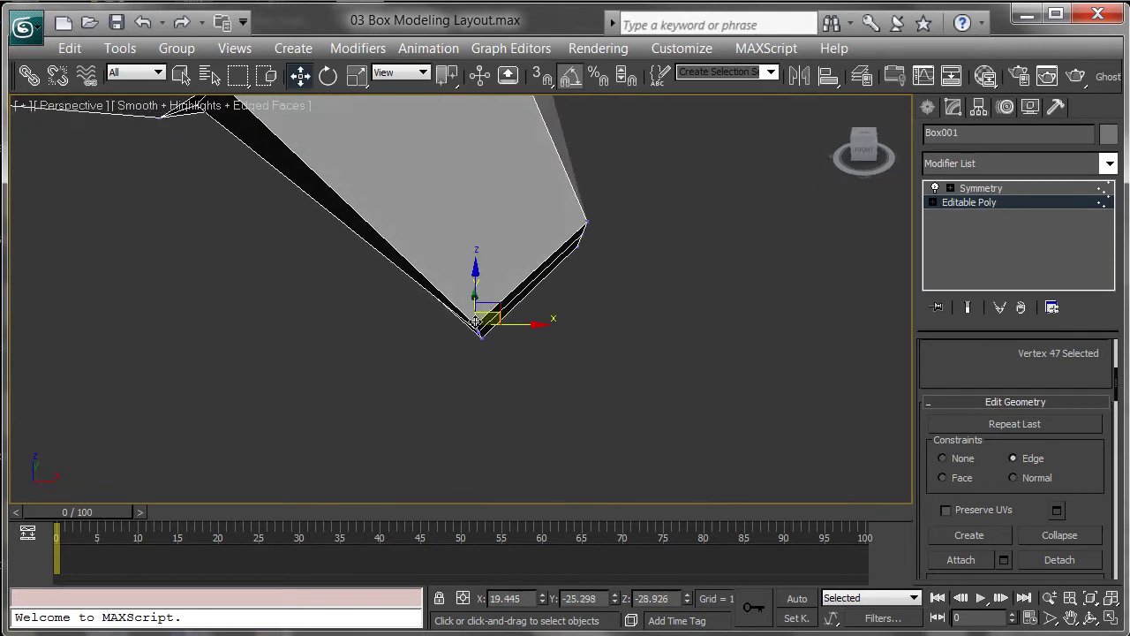
middle_click_drag(501, 306, 451, 212, "alt")
left_click_drag(451, 212, 469, 201)
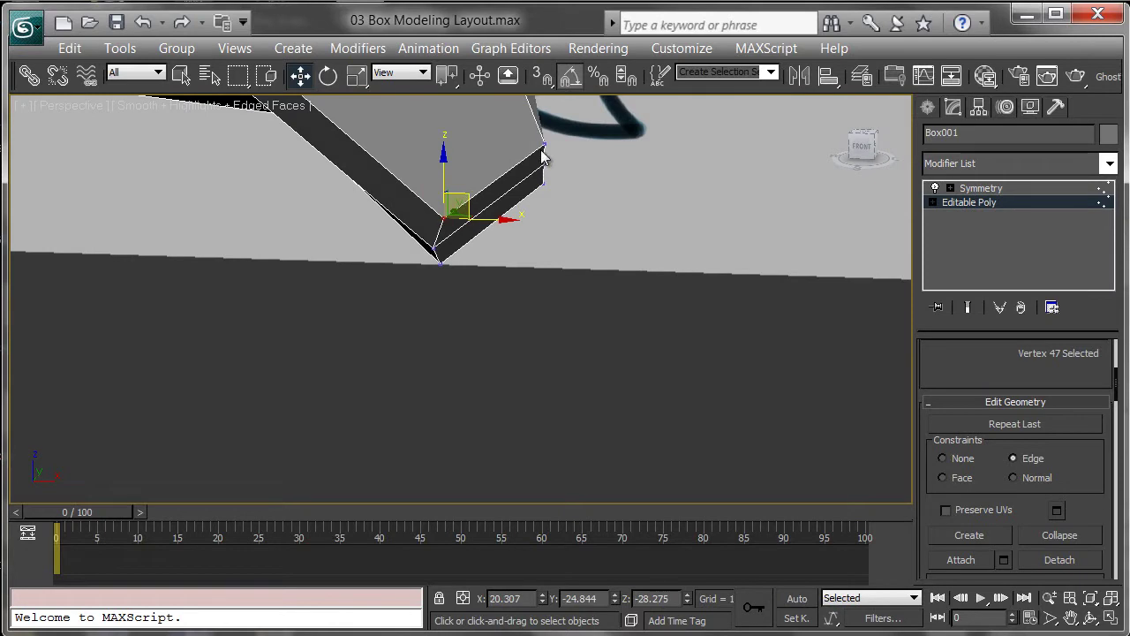
left_click_drag(546, 144, 536, 148)
middle_click_drag(525, 156, 411, 221, "alt")
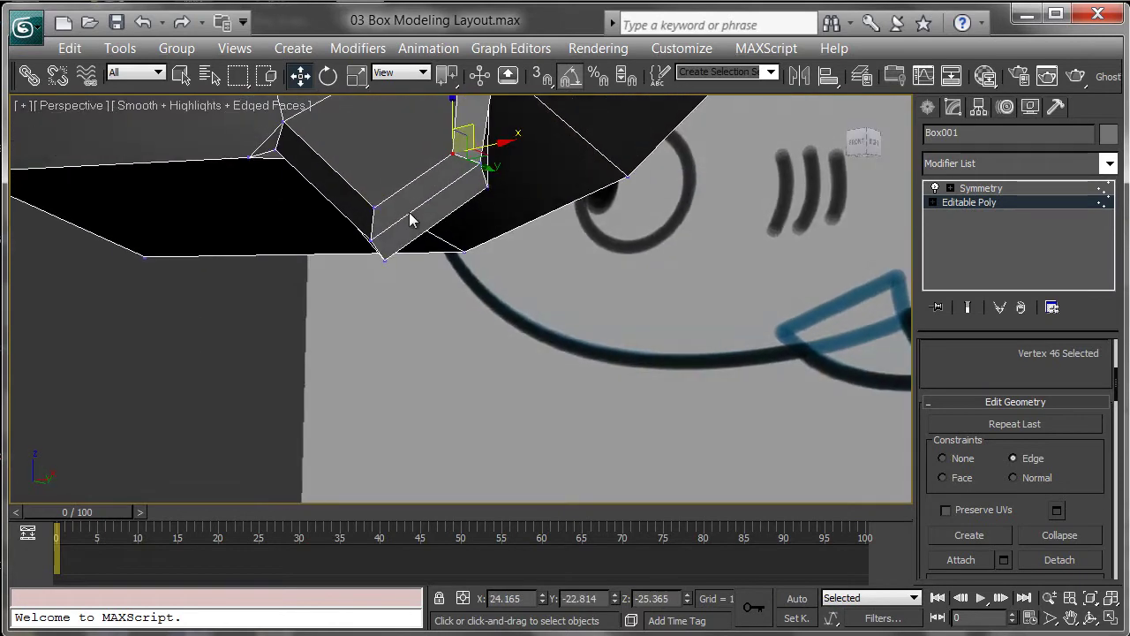
- Slide the lower front and rear vertices at the side fin's tip inward along their edges
left_click(383, 256)
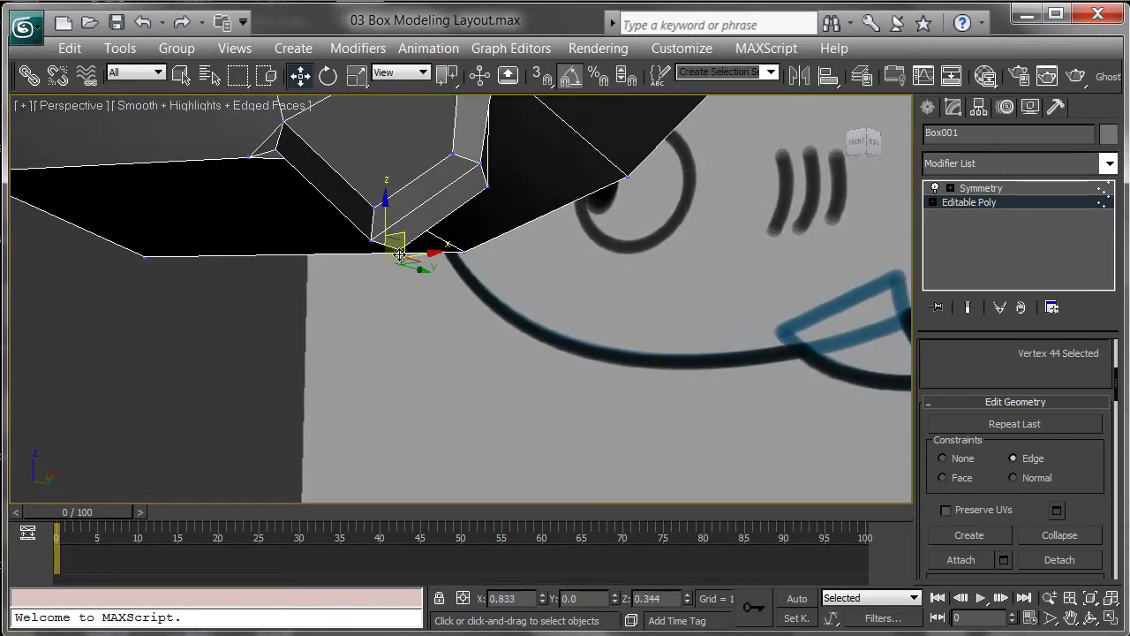
left_click(477, 193)
middle_click_drag(474, 196, 469, 230, "alt")
- Compare the shark with the front reference drawing and set the editing constraint back to None
key("f")
middle_click_drag(567, 301, 524, 321)
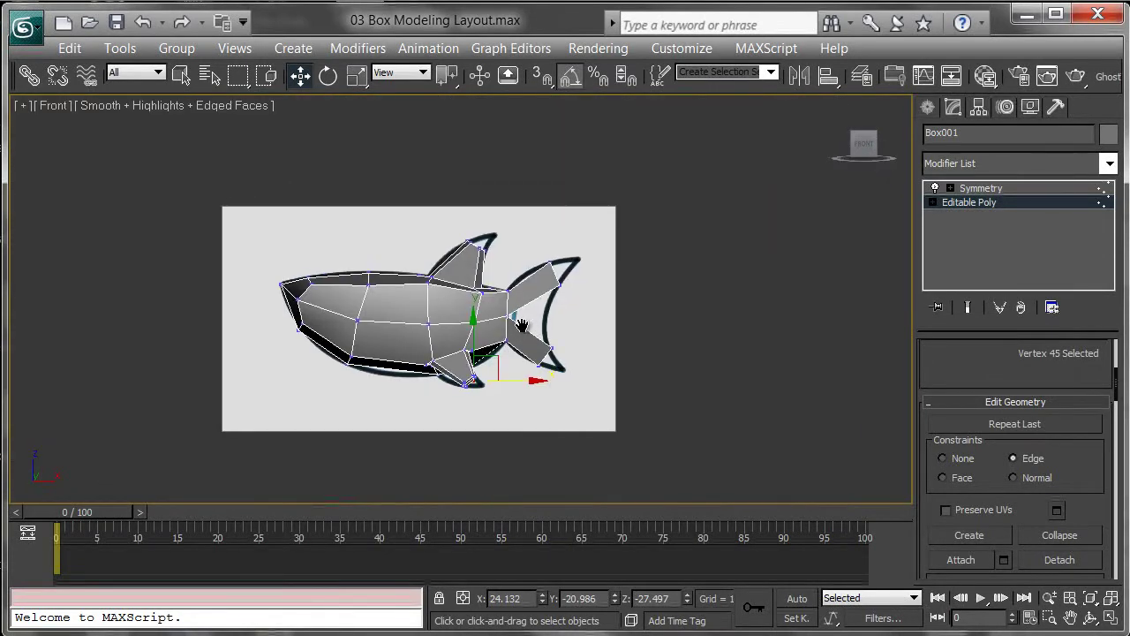
scroll(524, 321, "up", 2)
scroll(548, 190, "up", 2)
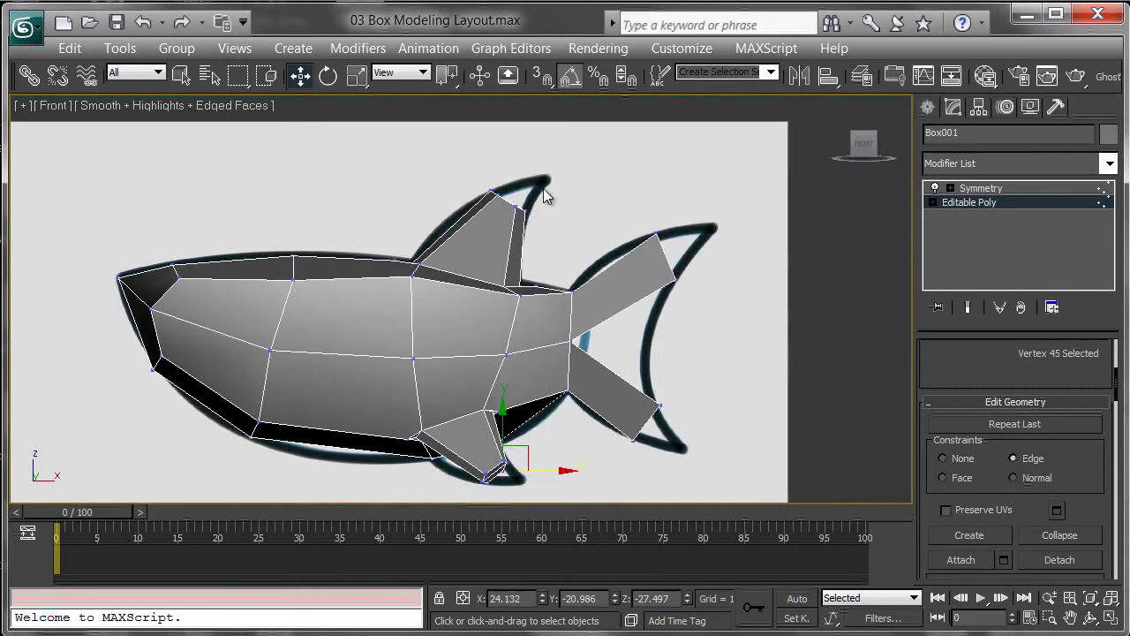
middle_click_drag(535, 364, 517, 266)
middle_click_drag(568, 328, 537, 340)
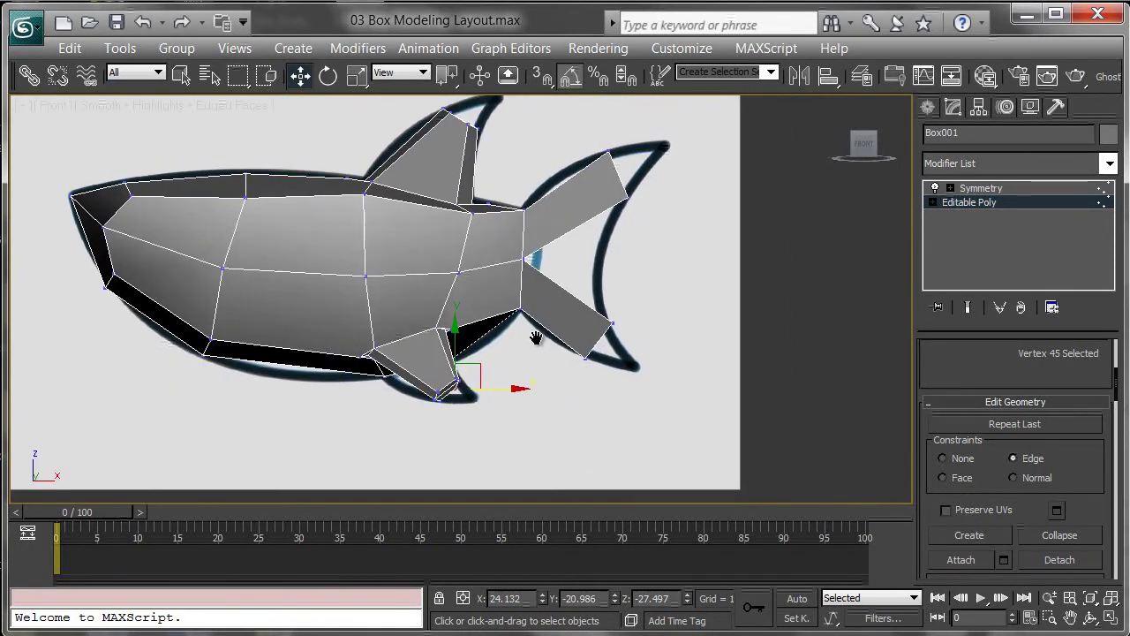
key("p")
mouse_move(510, 284)
middle_mouse_down("alt")
mouse_move(570, 297)
mouse_move(501, 274)
middle_mouse_up("alt")
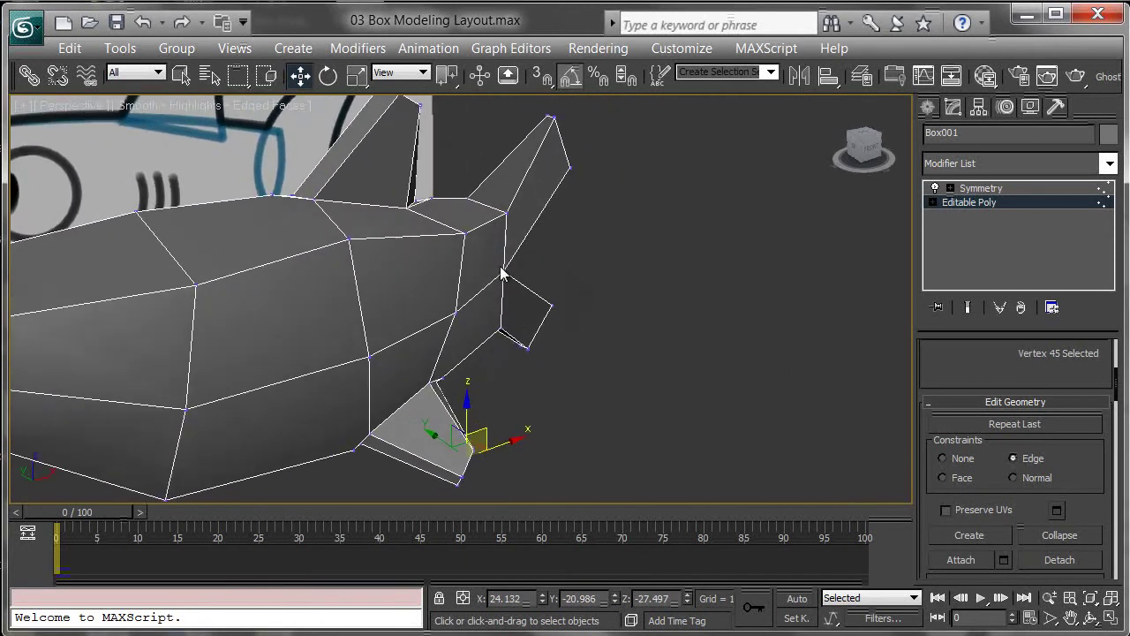
left_click(943, 459)
- Select the ring of edges running from the dorsal fin's top edge around the body and connect it with a new edge loop
left_click_drag(963, 356, 1010, 590)
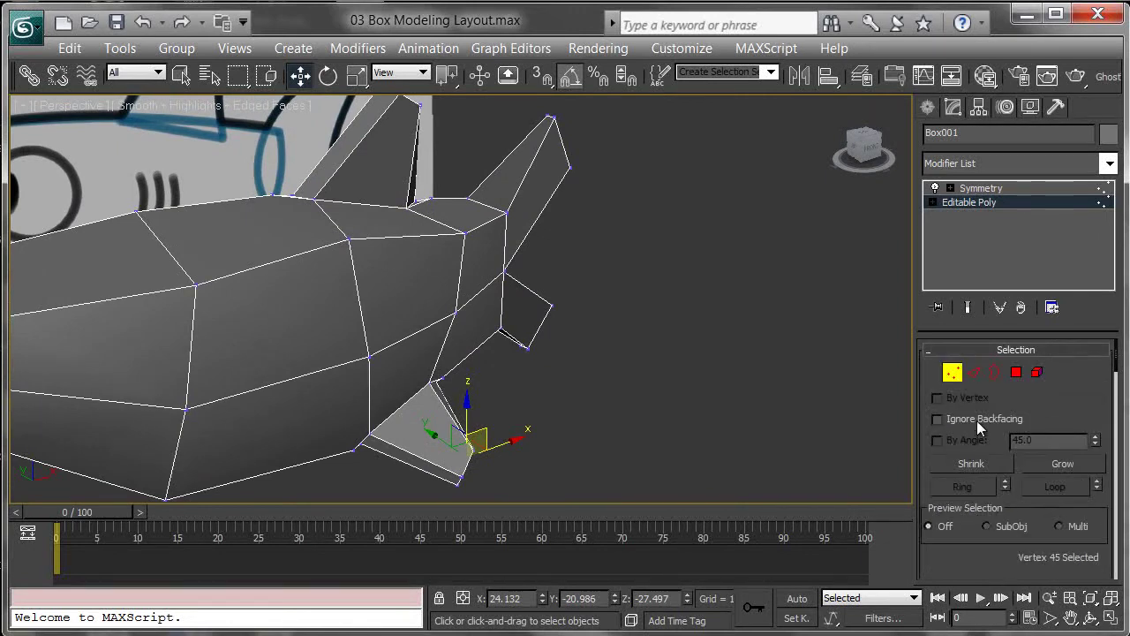
left_click(976, 373)
middle_click_drag(854, 326, 516, 324, "alt")
left_click(444, 179)
middle_click_drag(446, 189, 596, 300)
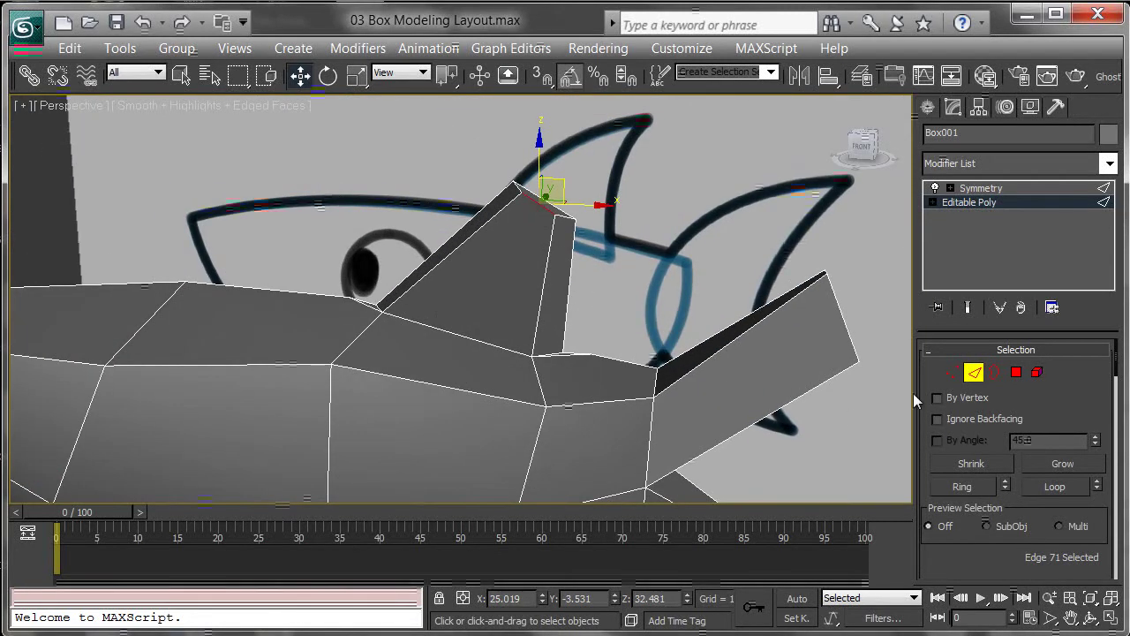
left_click(973, 487)
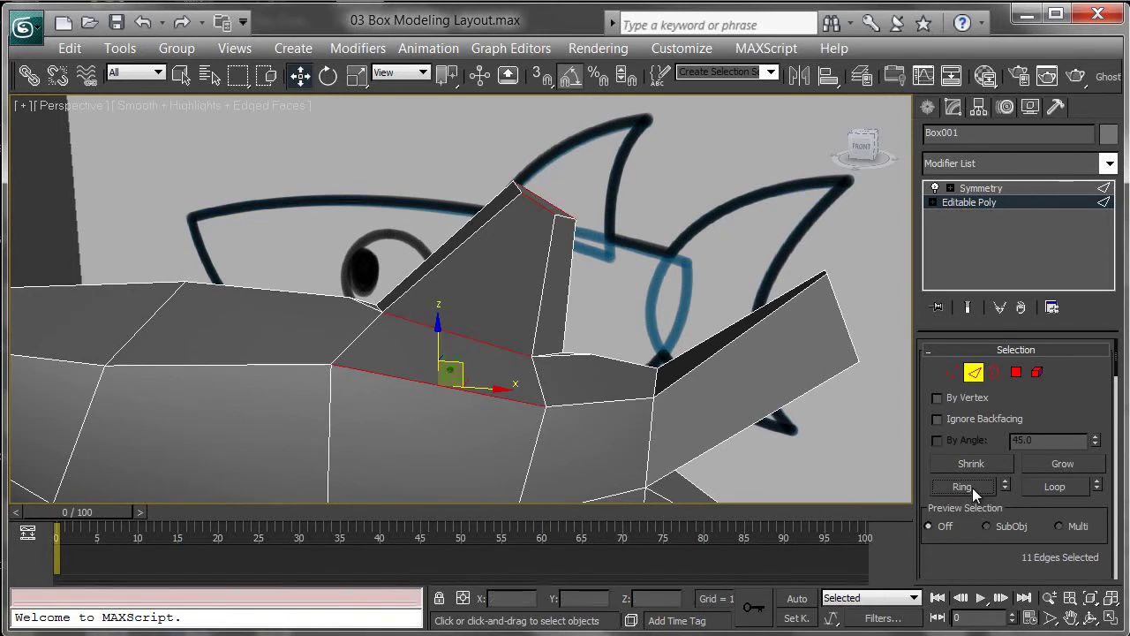
middle_click_drag(568, 413, 700, 243)
middle_click_drag(643, 344, 527, 364, "alt")
right_click(535, 264)
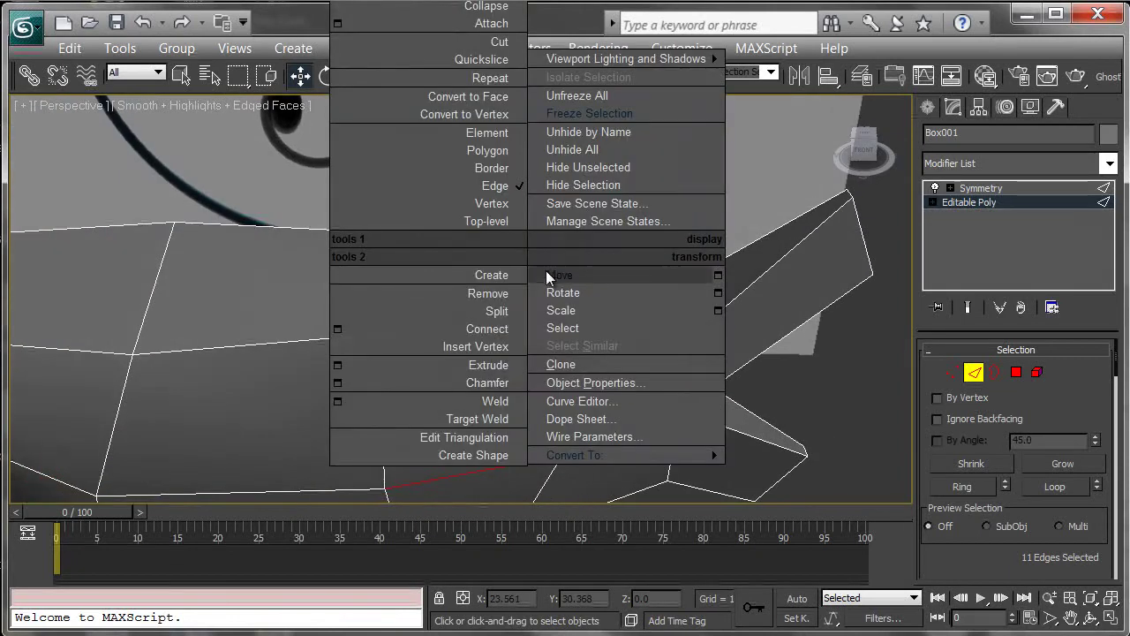
left_click(492, 333)
- Make the shark see-through over the reference drawing in the Front view, framed on the dorsal fin
middle_click_drag(492, 337, 491, 281, "alt")
key("f")
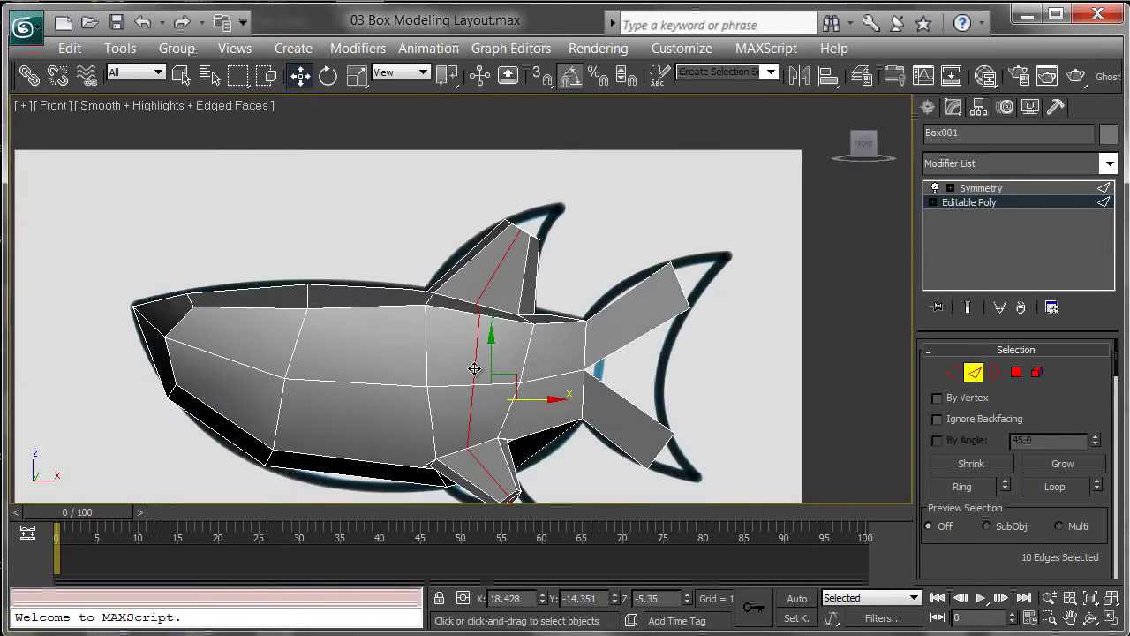
key("alt+x")
scroll(471, 338, "up", 5)
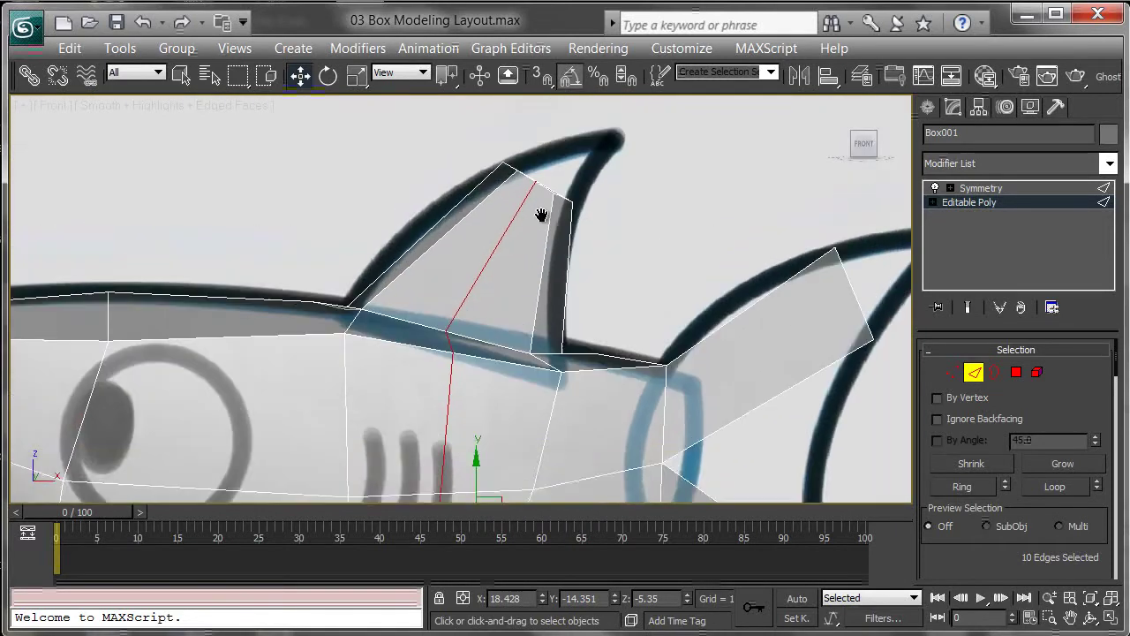
middle_click_drag(564, 248, 579, 217)
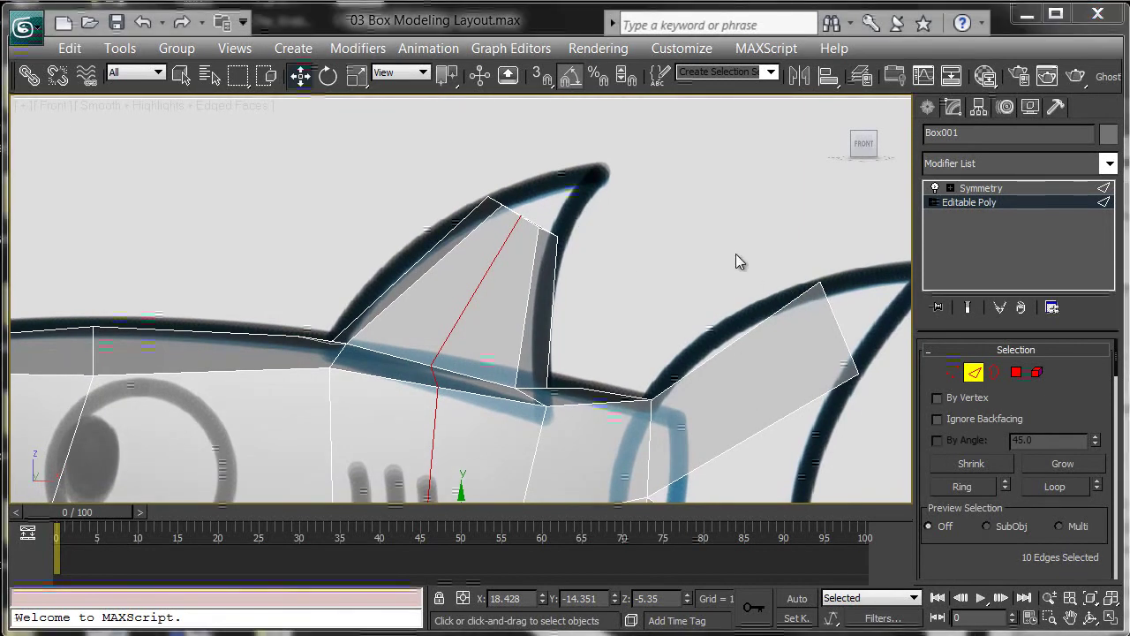
middle_click_drag(736, 254, 717, 249)
- Move the new middle vertices at the dorsal fin's top out to the tip of the drawn fin
key("1")
scroll(716, 248, "up", 4)
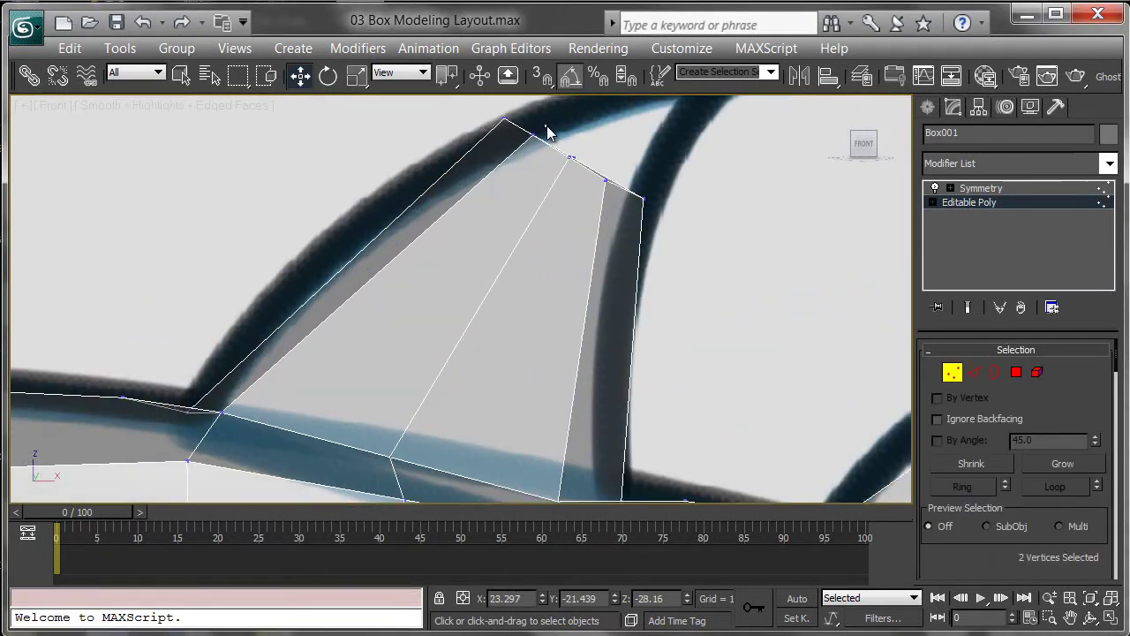
middle_click_drag(596, 182, 554, 297)
left_click_drag(510, 267, 667, 164)
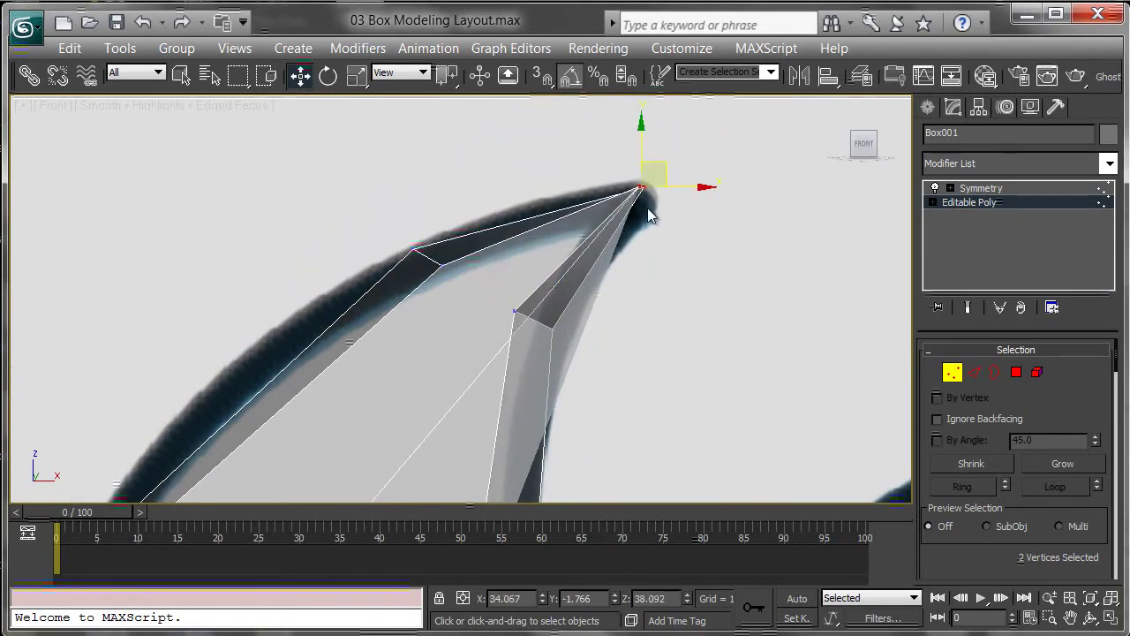
- Move the dorsal fin's side tip vertex back inside the drawn outline and shift the rear upper side vertex towards the trailing edge
left_click(634, 186)
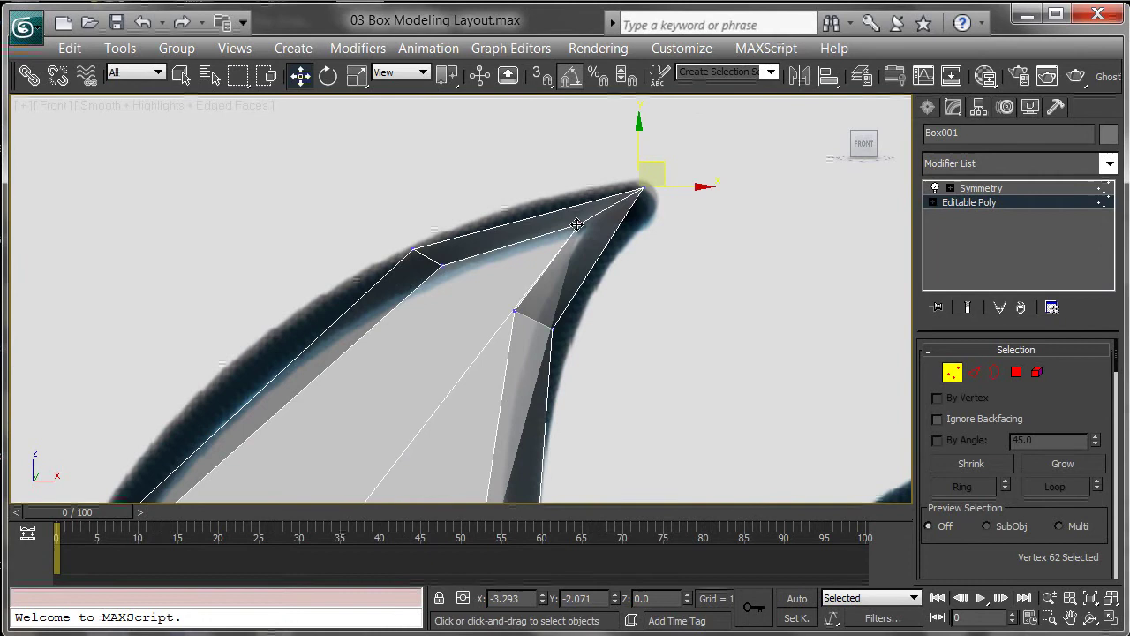
left_click_drag(576, 224, 567, 230)
left_click(563, 233)
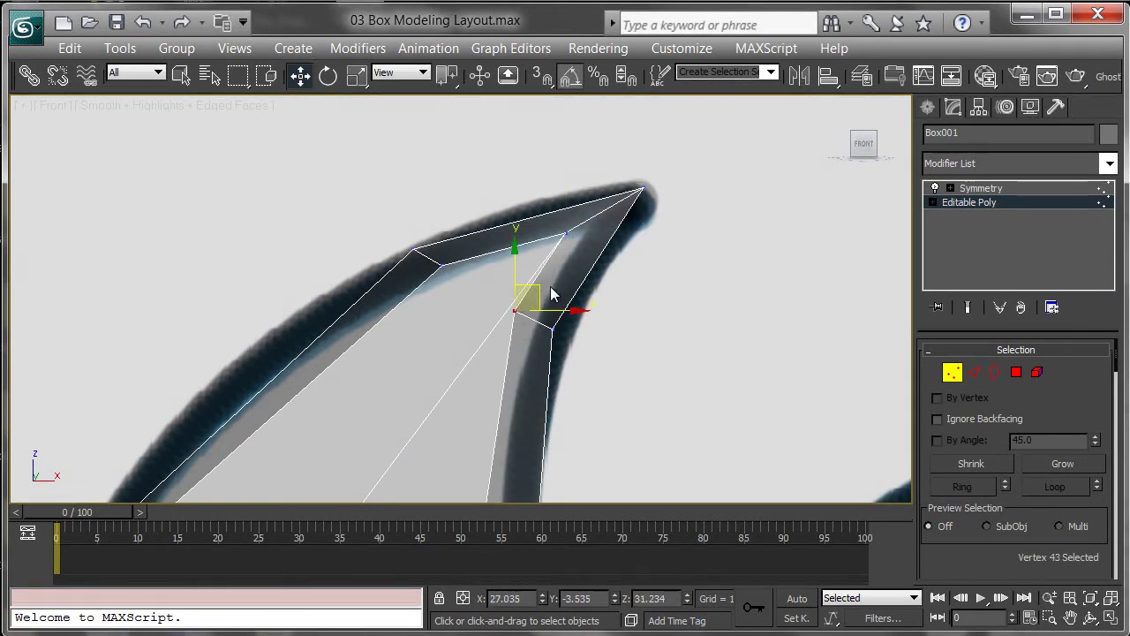
left_click_drag(542, 288, 559, 287)
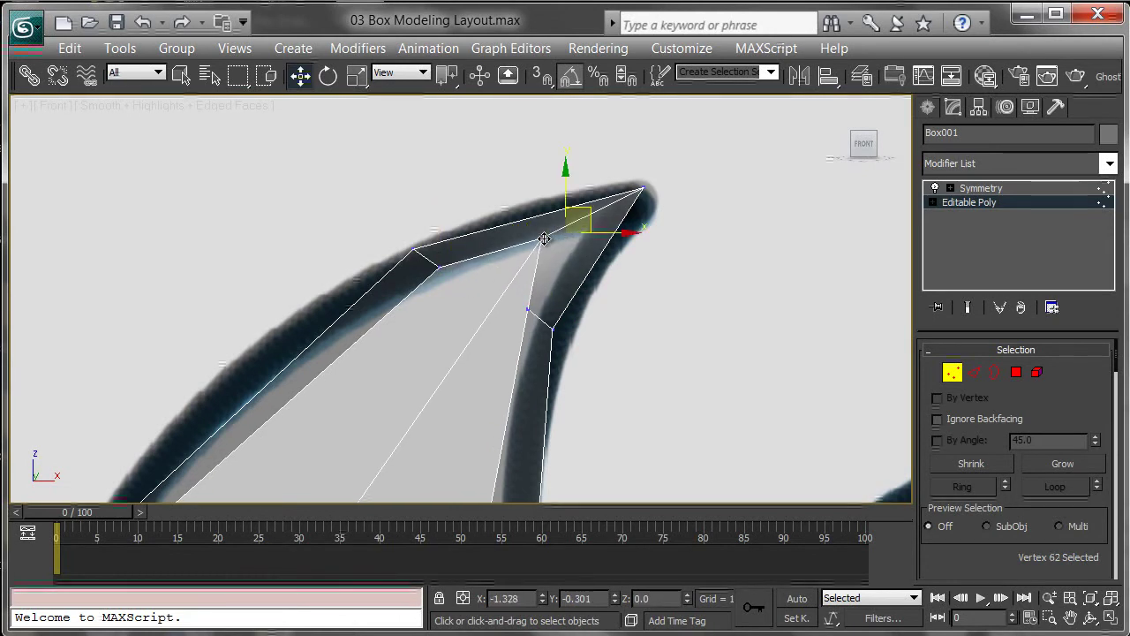
left_click_drag(563, 240, 561, 233)
- Lower the middle, rear and front body vertices below the dorsal fin's base to follow the drawn blue line
middle_click_drag(462, 401, 569, 210)
middle_click_drag(592, 407, 636, 275)
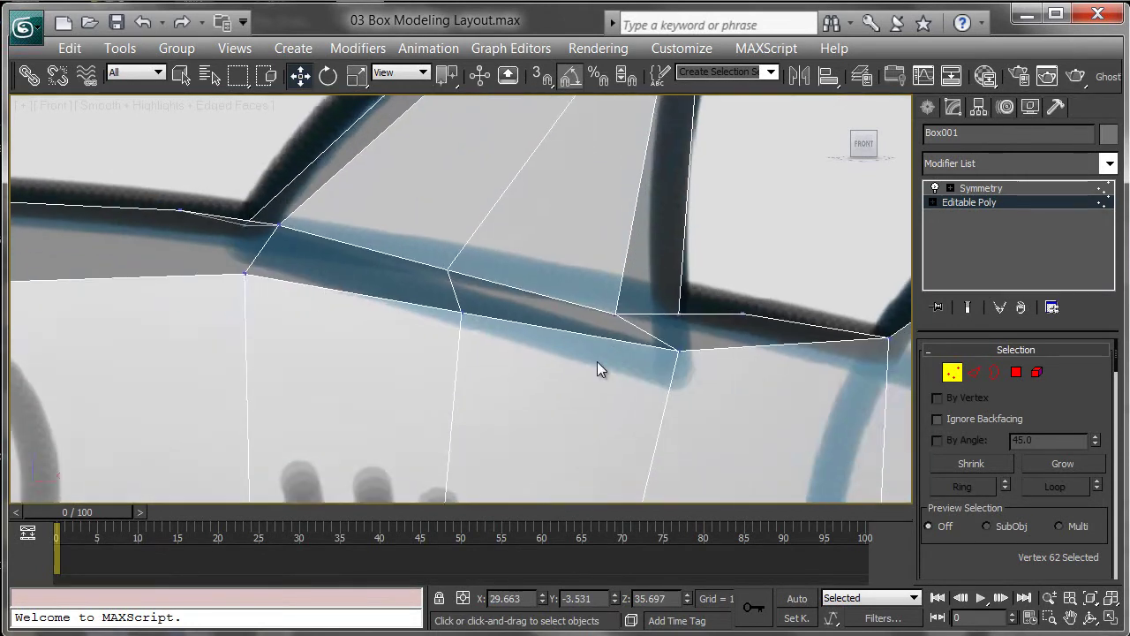
middle_click_drag(597, 361, 635, 310)
middle_click_drag(514, 223, 535, 235)
left_click_drag(511, 223, 509, 246)
left_click_drag(729, 263, 728, 295)
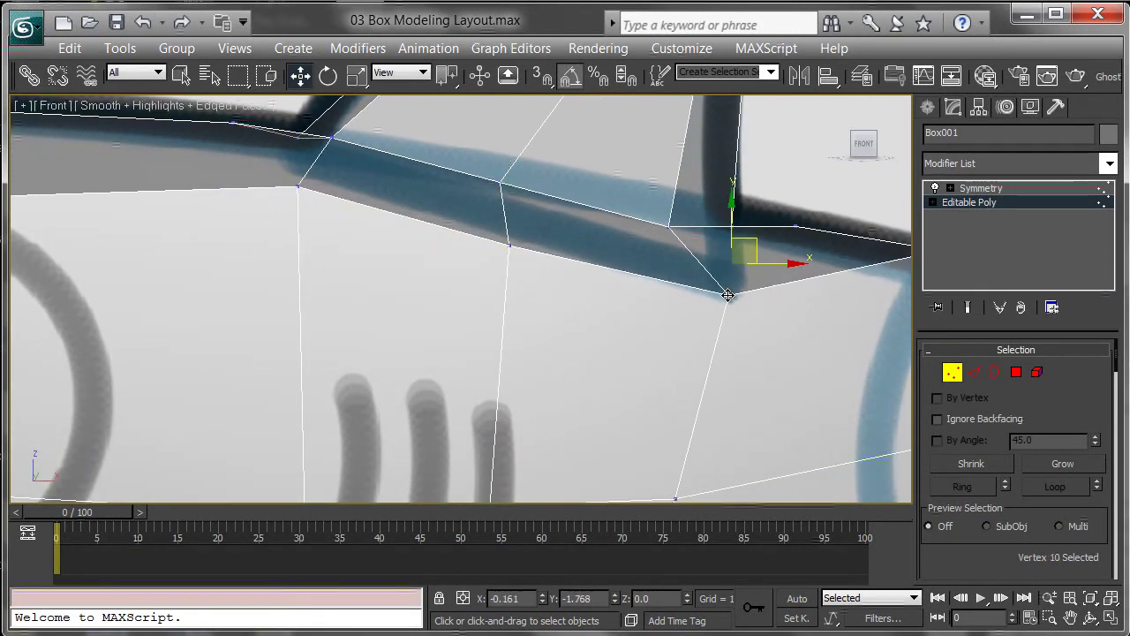
middle_click_drag(303, 186, 444, 254)
left_click_drag(436, 255, 418, 280)
- Raise the middle body vertex above the side fin and lower the middle vertex on the fin's base to round the joint
middle_click_drag(566, 451, 561, 315)
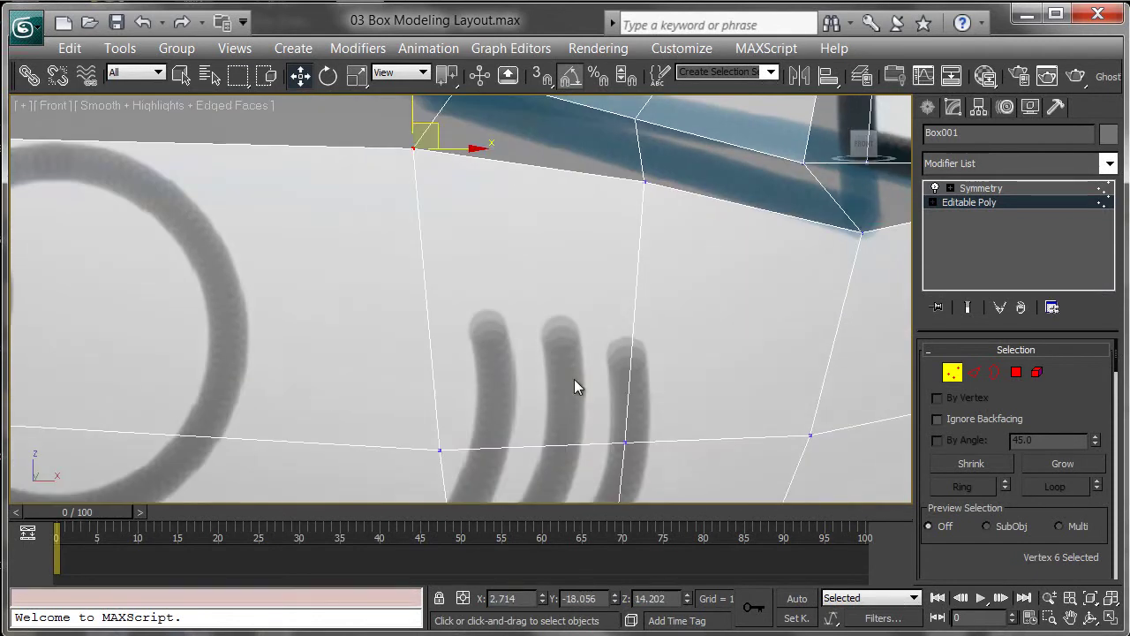
scroll(574, 380, "down", 1)
middle_click_drag(560, 402, 490, 255)
scroll(503, 269, "down", 1)
scroll(516, 292, "up", 1)
middle_click_drag(505, 314, 523, 212)
scroll(536, 309, "up", 2)
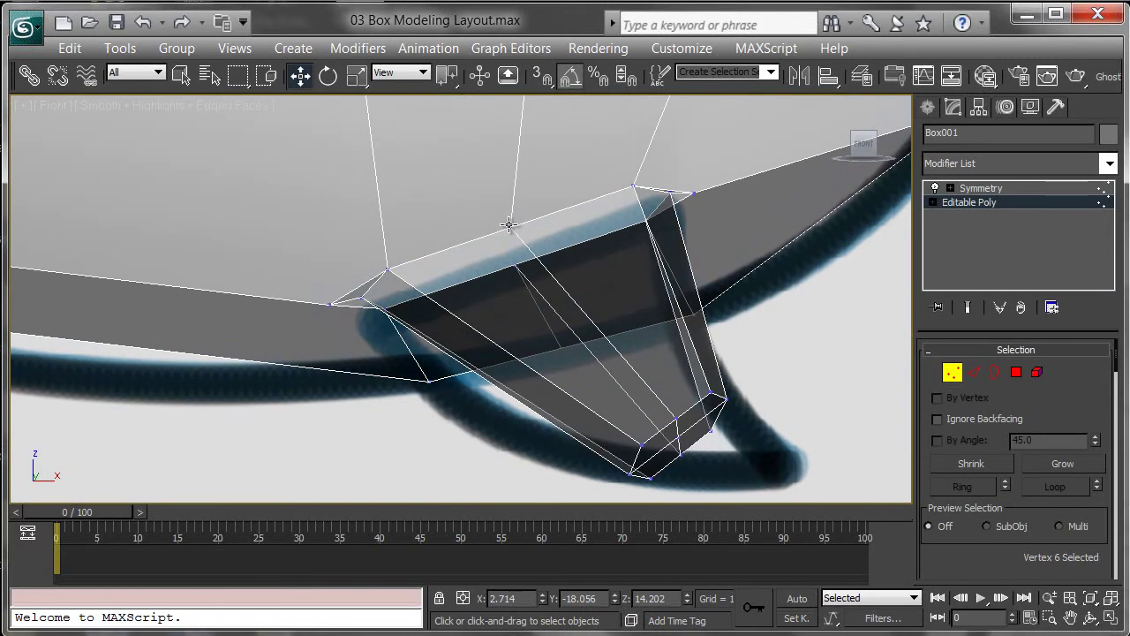
left_click_drag(509, 228, 509, 215)
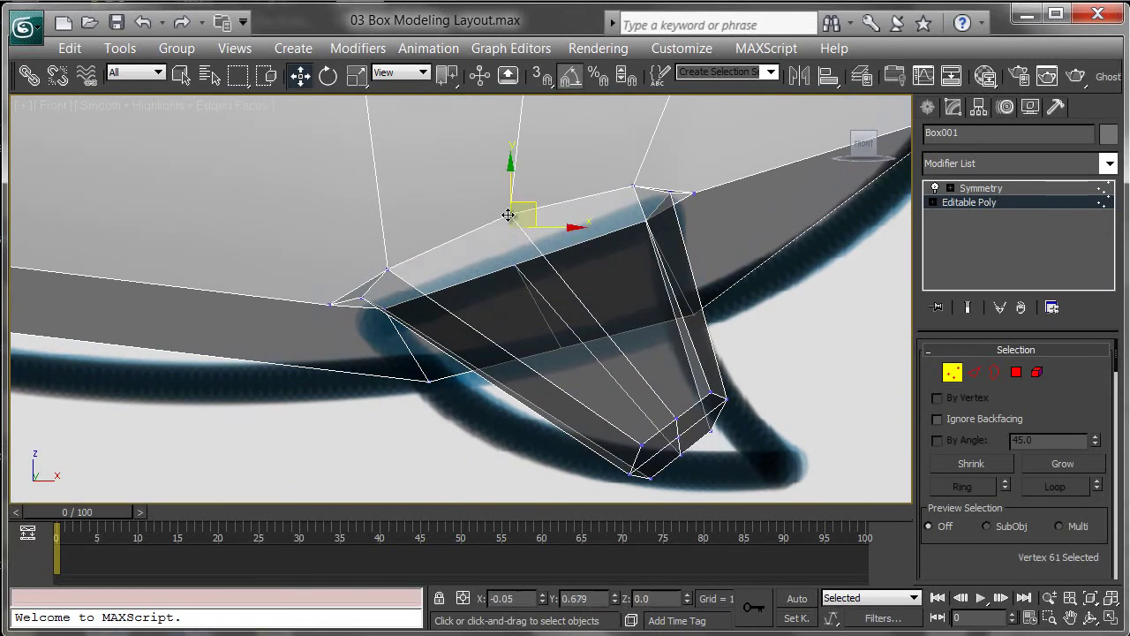
left_click(517, 265)
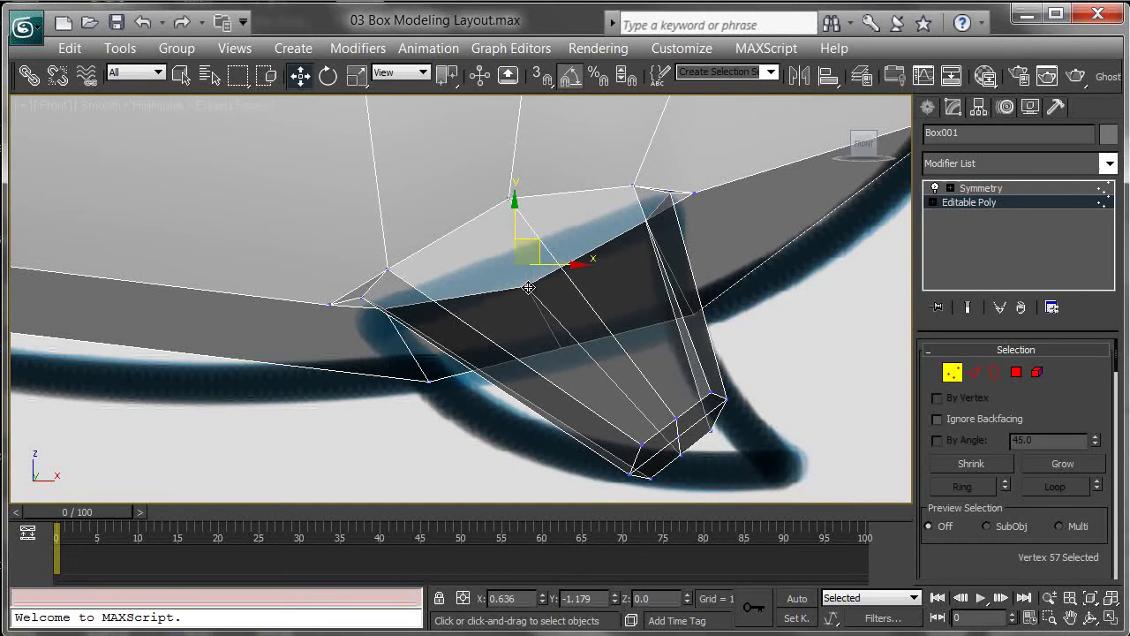
middle_click_drag(556, 332, 546, 314)
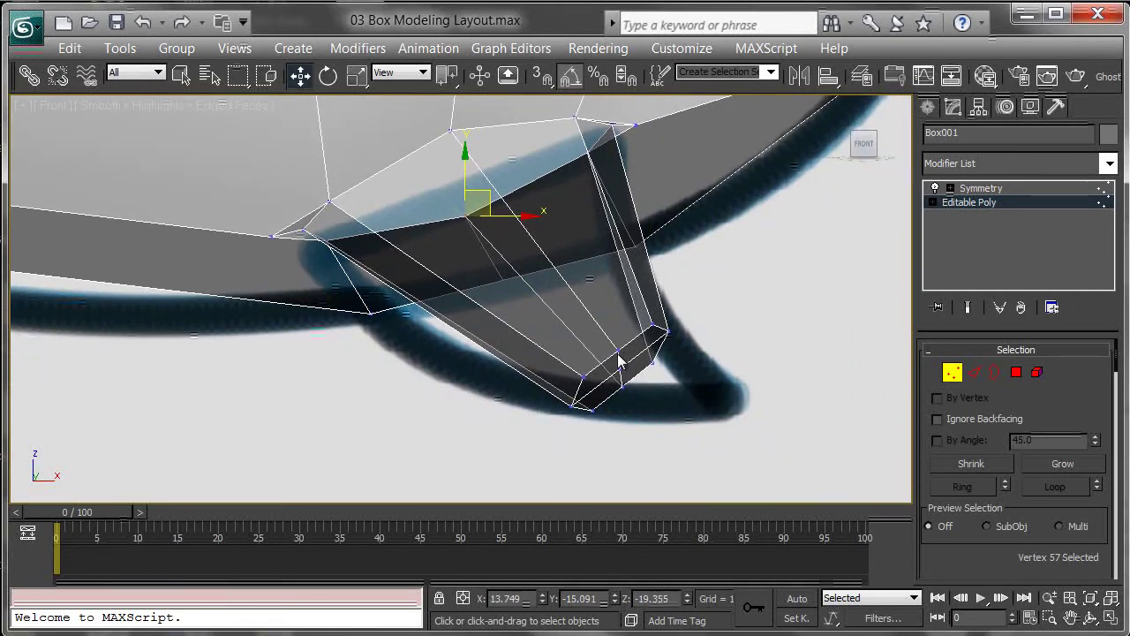
- Pull the middle vertex at the side fin's tip outward to about X 25.5, Y -26.8 to start a point
middle_click_drag(679, 402, 647, 383)
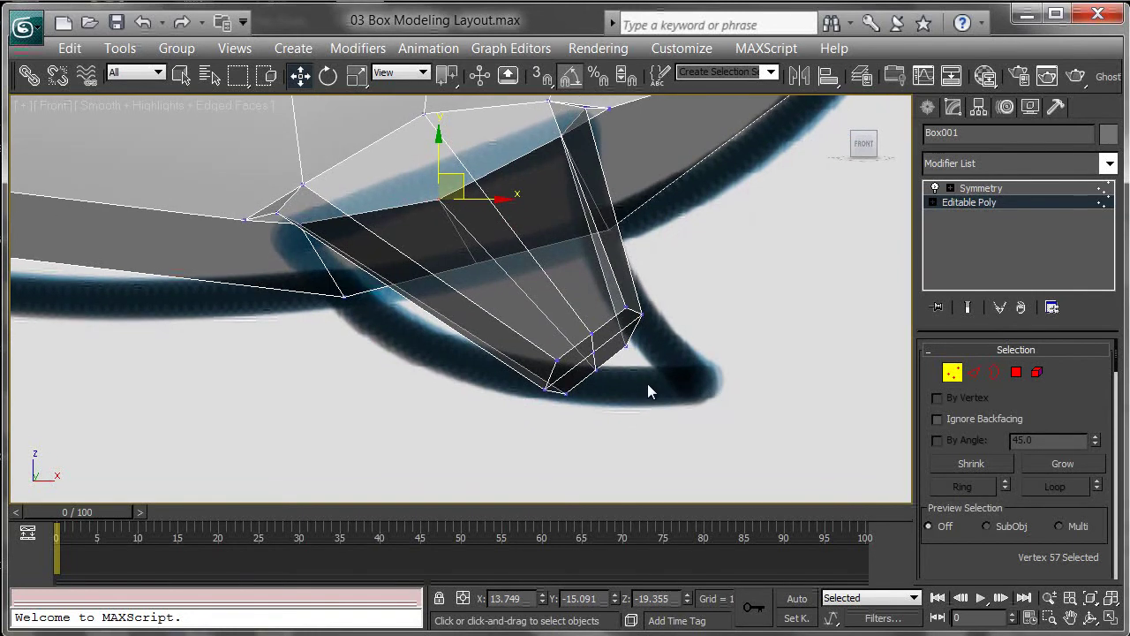
key("p")
middle_click_drag(731, 299, 559, 291, "alt")
left_click(417, 236)
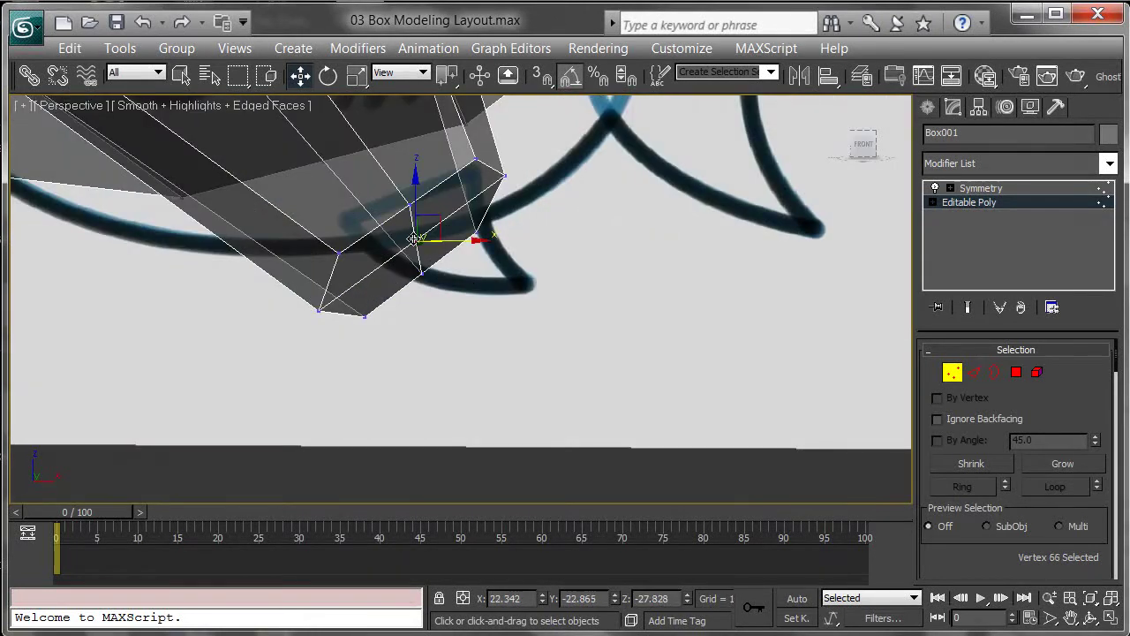
middle_click_drag(415, 238, 456, 238, "alt")
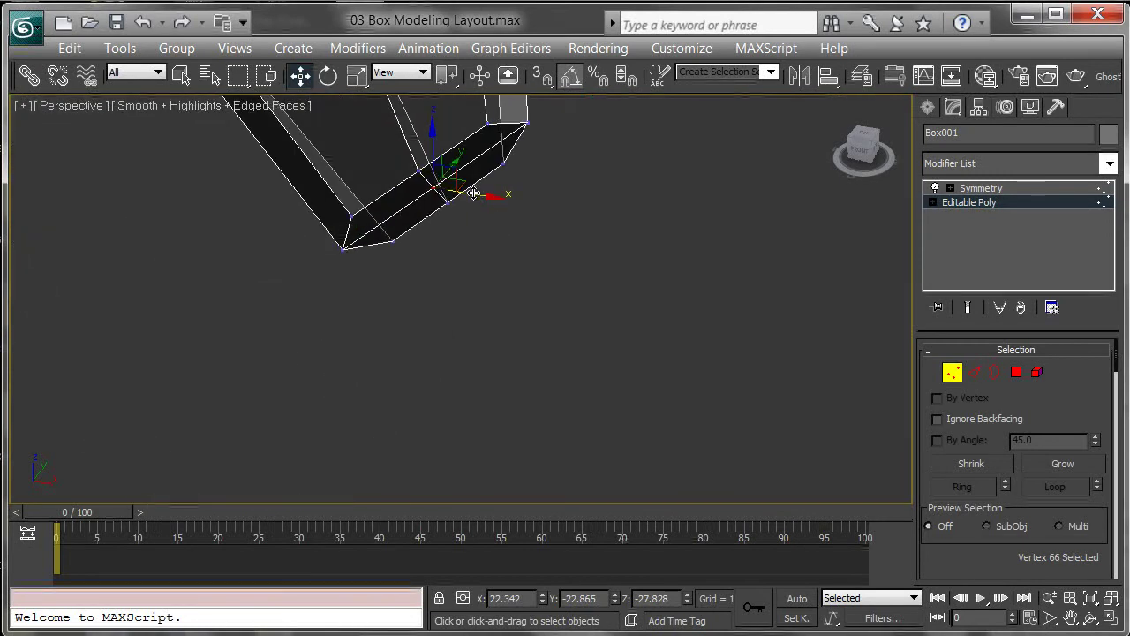
left_click_drag(466, 181, 529, 261)
- Lower the side fin's tip vertex and bring it closer to the body, to about Y -25, Z -30.6
middle_click_drag(529, 261, 576, 163, "alt")
mouse_move(575, 164)
middle_mouse_down()
mouse_move(560, 245)
mouse_move(518, 236)
mouse_move(534, 248)
mouse_move(609, 212)
mouse_move(542, 293)
middle_mouse_up()
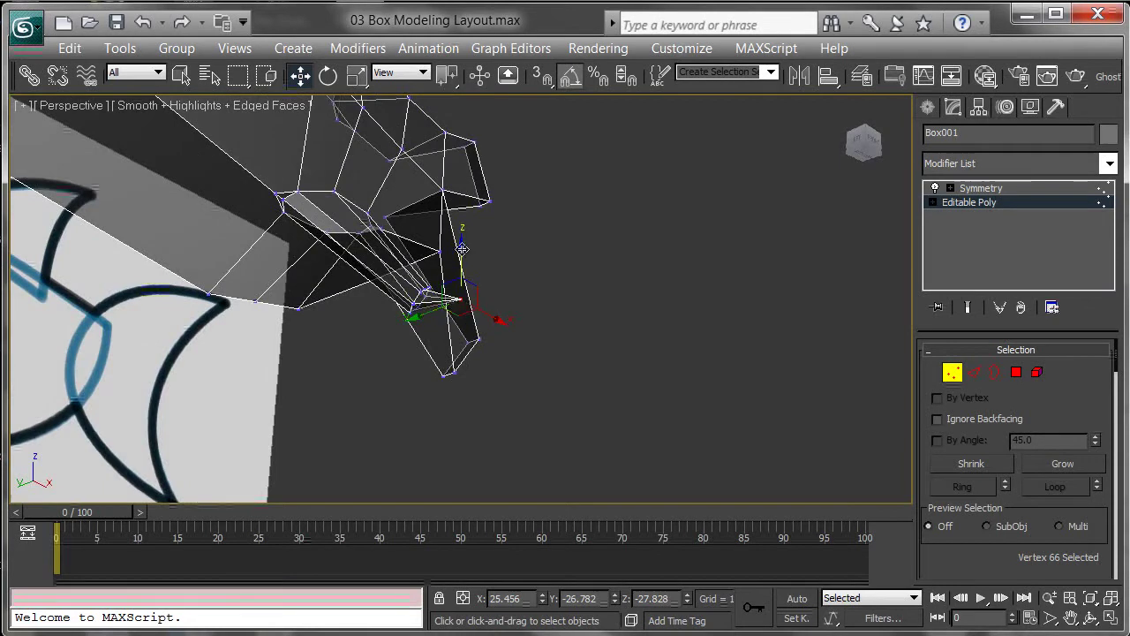
middle_click_drag(470, 303, 508, 372, "alt")
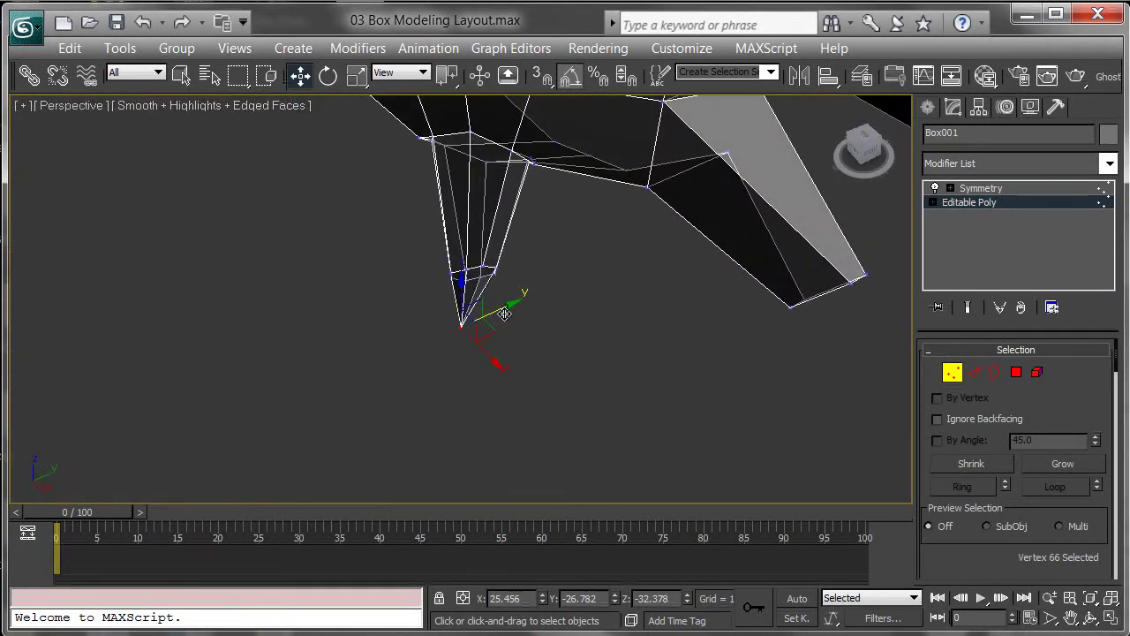
middle_click_drag(521, 304, 568, 249, "alt")
- In the Front view, move the side fin's tip vertex about 3.1 units back along X towards the drawn fin tip
key("f")
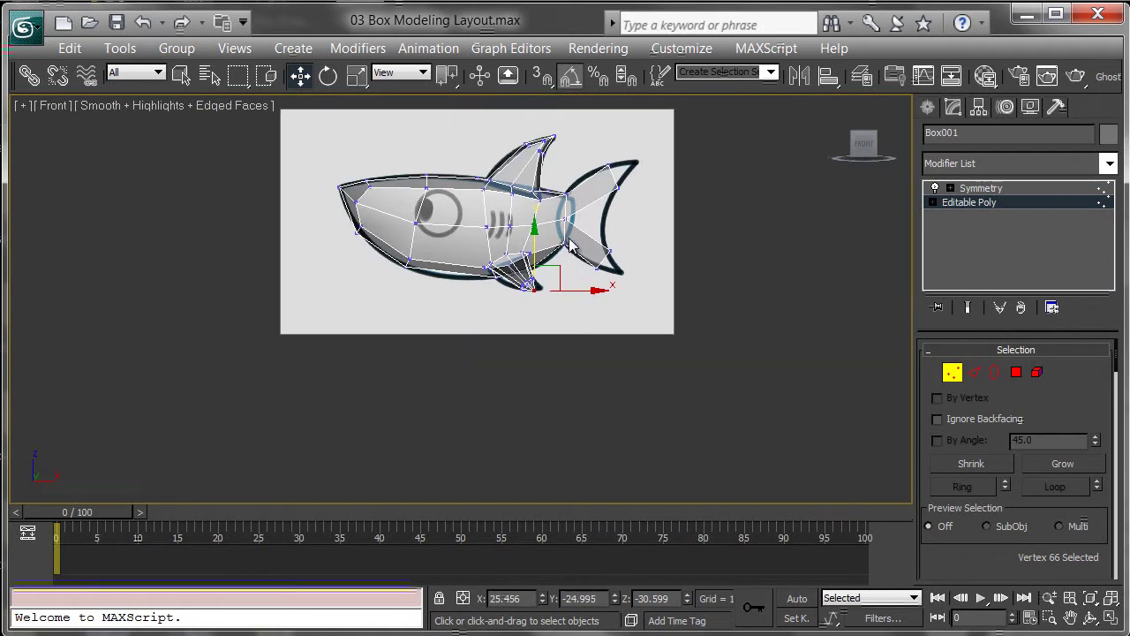
scroll(574, 264, "up", 5)
middle_click_drag(768, 288, 600, 322)
scroll(601, 322, "up", 4)
middle_click_drag(724, 290, 586, 295)
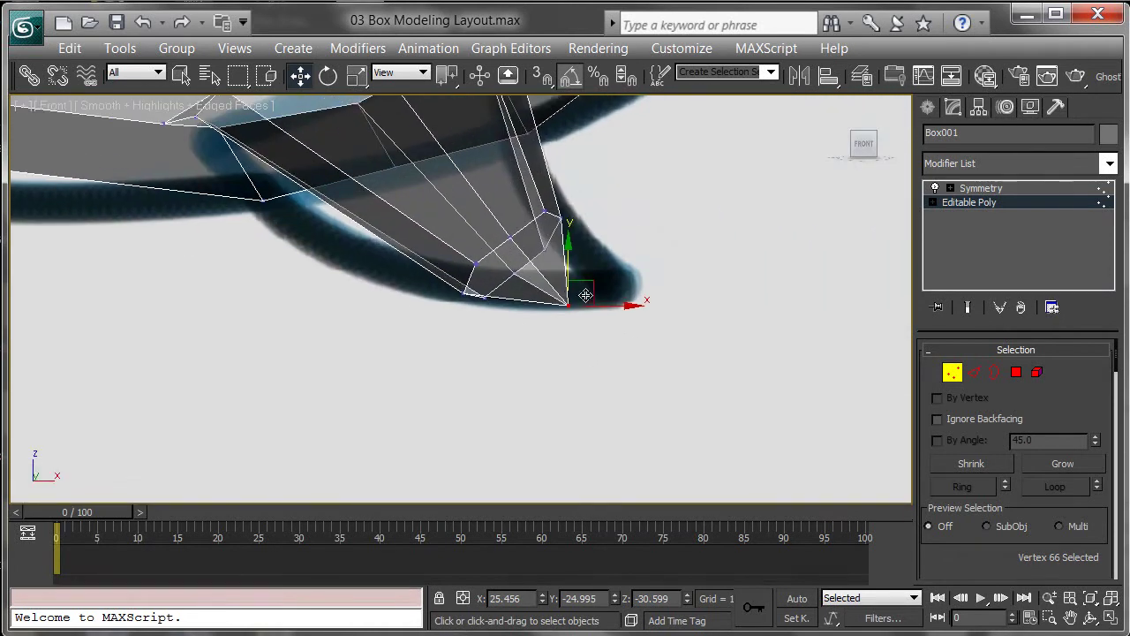
left_click_drag(619, 309, 668, 281)
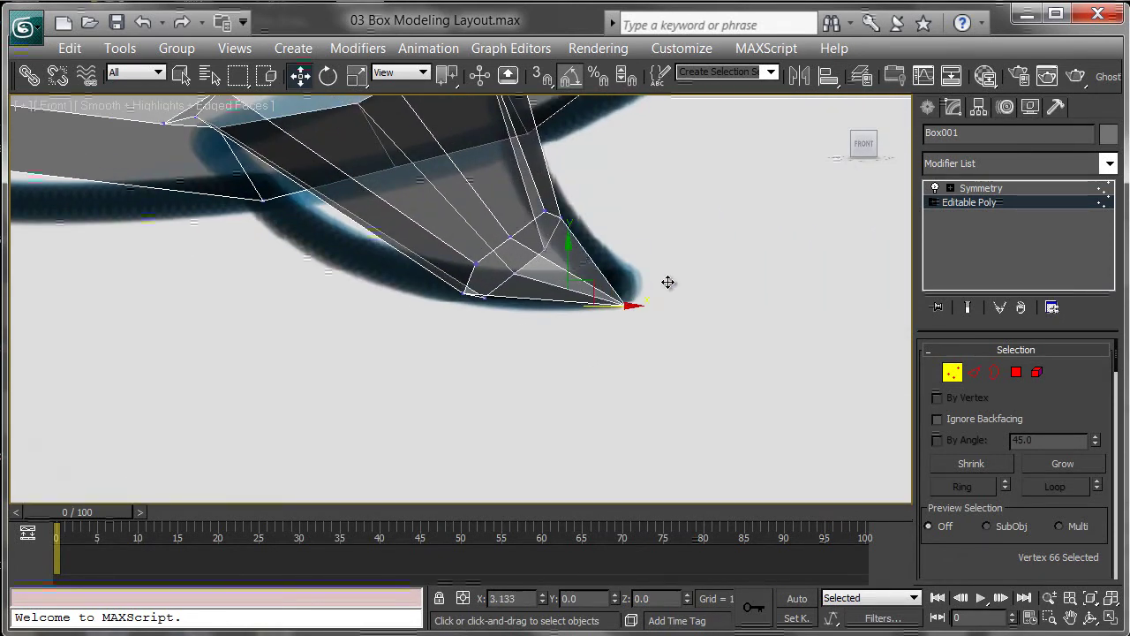
- Raise the side fin's tip vertex about 0.64 units in the Front view and shift it about 0.53 units along Y in Perspective
left_click_drag(627, 249, 630, 241)
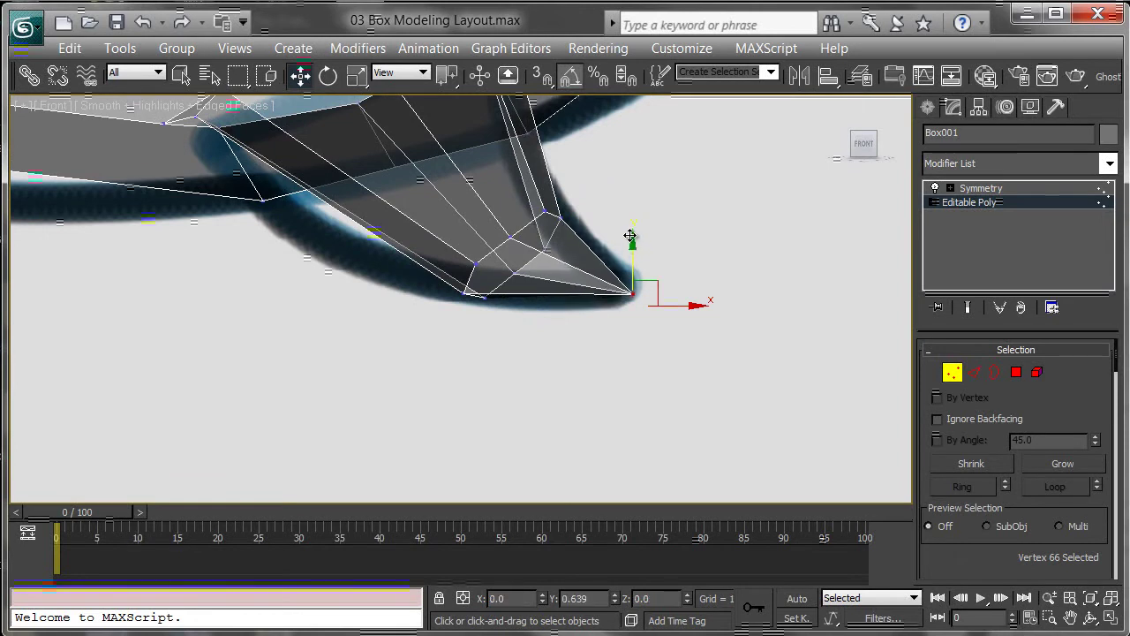
key("p")
middle_click_drag(605, 278, 791, 257, "alt")
middle_click_drag(653, 259, 742, 263)
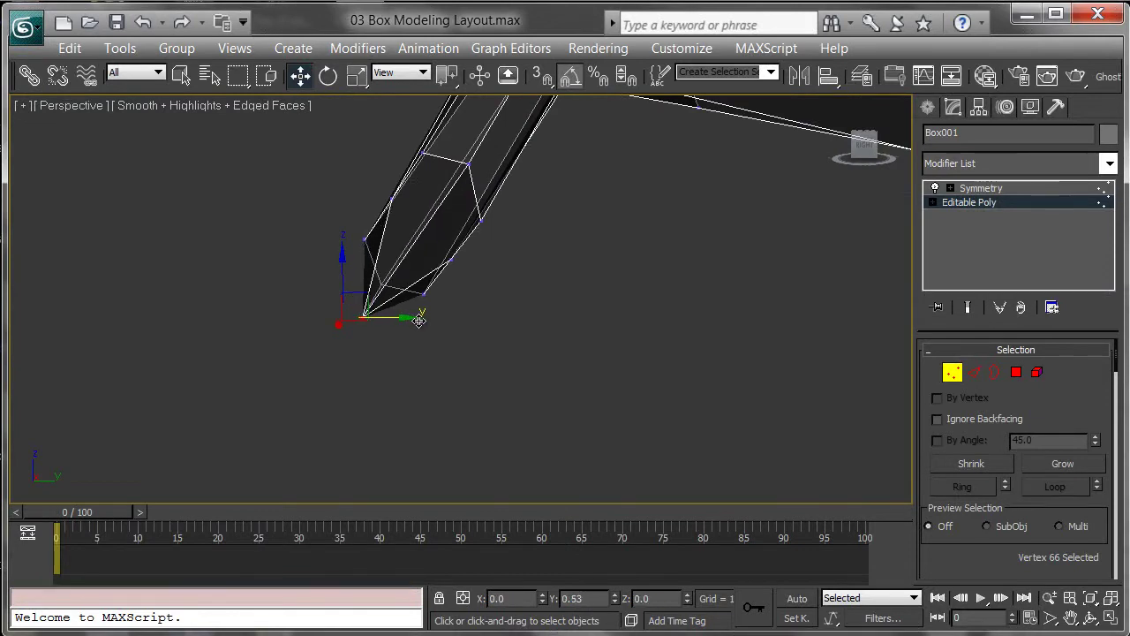
middle_click_drag(427, 321, 405, 375, "alt")
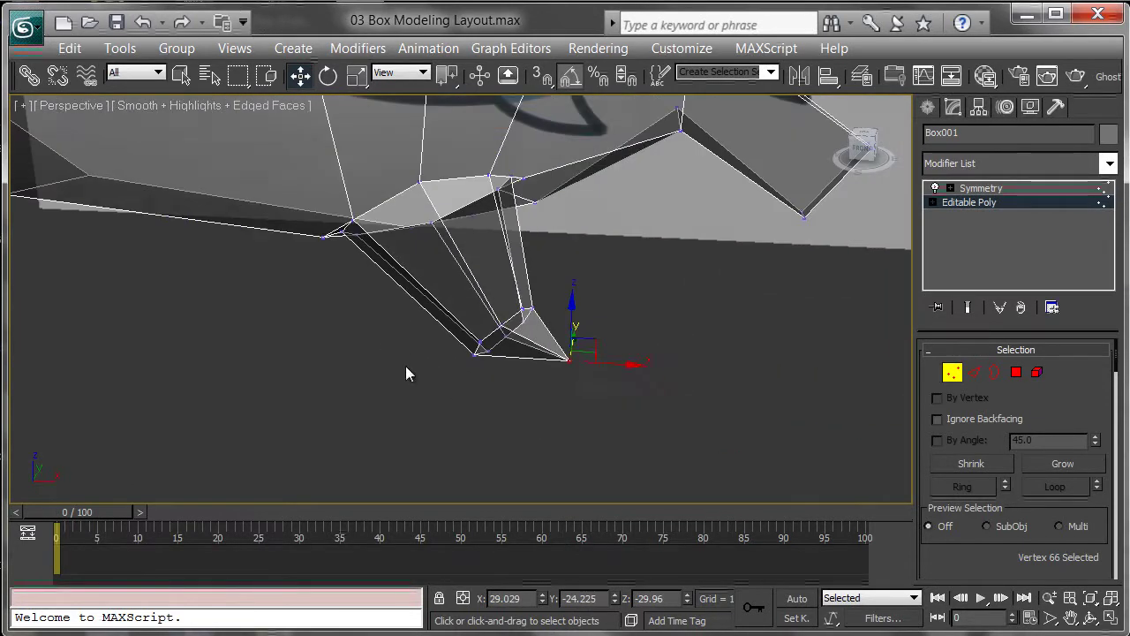
- Pull the upper side vertex behind the dorsal fin inward towards the body's centre, to about Y -8.5
middle_click_drag(573, 337, 705, 223, "alt")
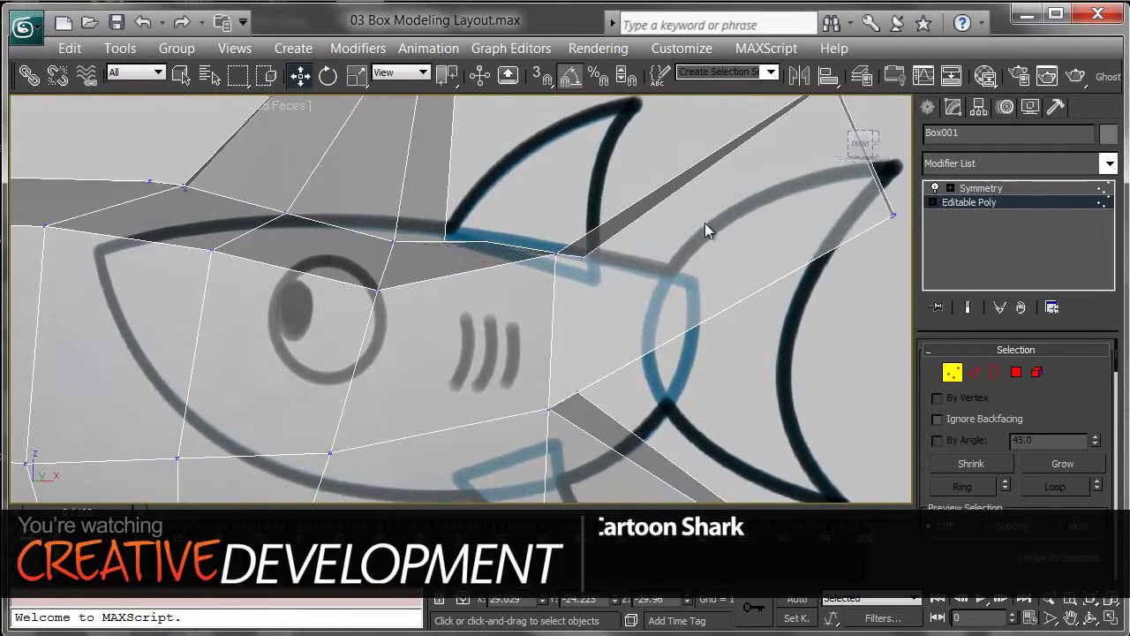
middle_click_drag(644, 239, 489, 315, "alt")
left_click_drag(489, 315, 576, 307)
middle_click_drag(421, 184, 515, 302)
left_click_drag(491, 302, 586, 280)
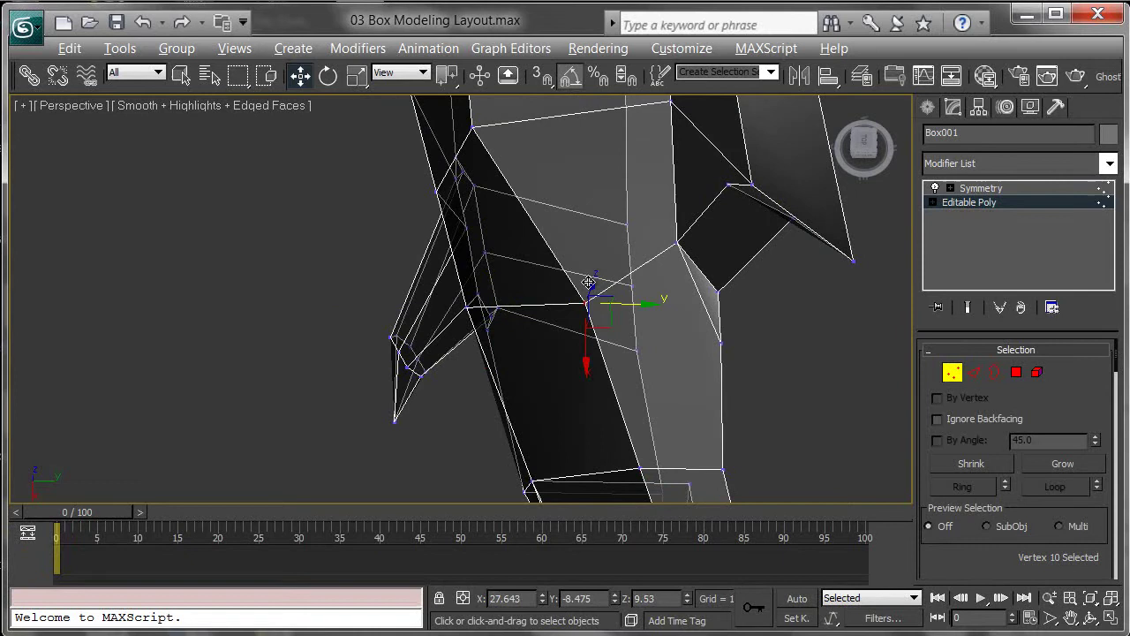
- Pull the next two upper side vertices towards the head inward, to about Y -13.2 and Y -17.1
middle_click_drag(589, 282, 535, 410, "alt")
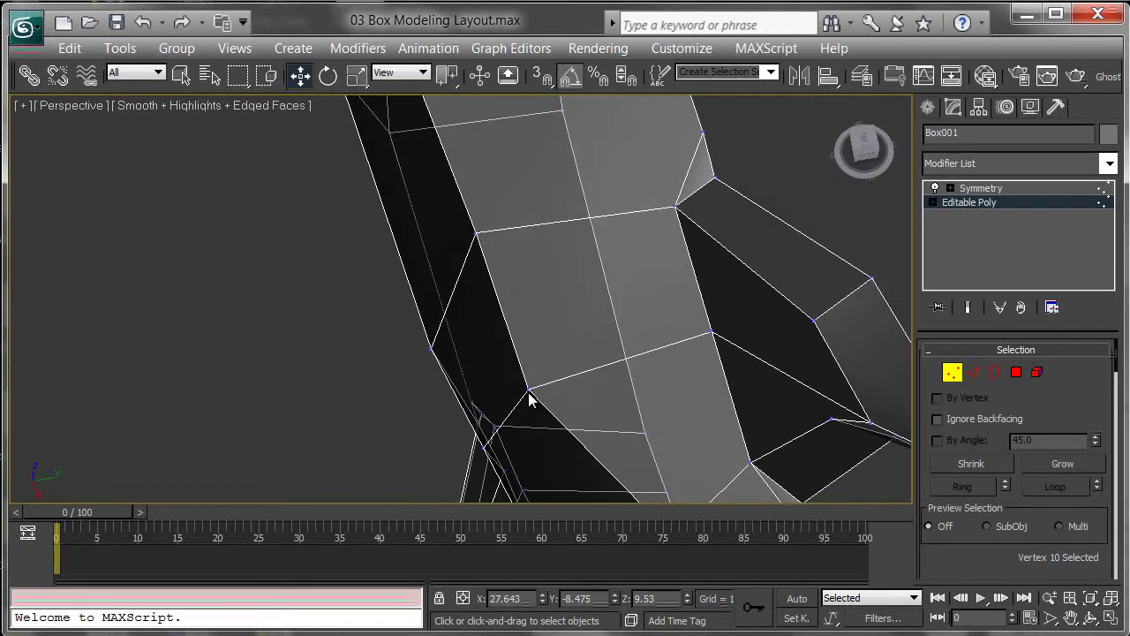
left_click_drag(530, 397, 576, 378)
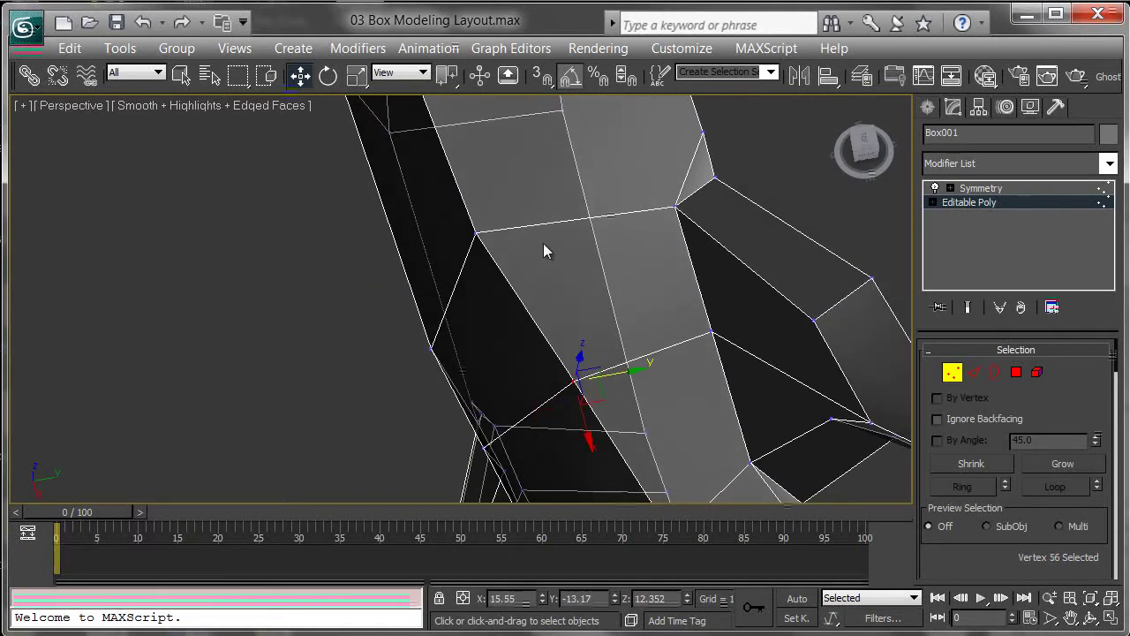
left_click_drag(474, 232, 487, 230)
- Move the nose's upper side vertex to about X -42.8, Y -14.8 and the side vertex below it to about X -48.8, Y -15.8
middle_click_drag(482, 239, 563, 489)
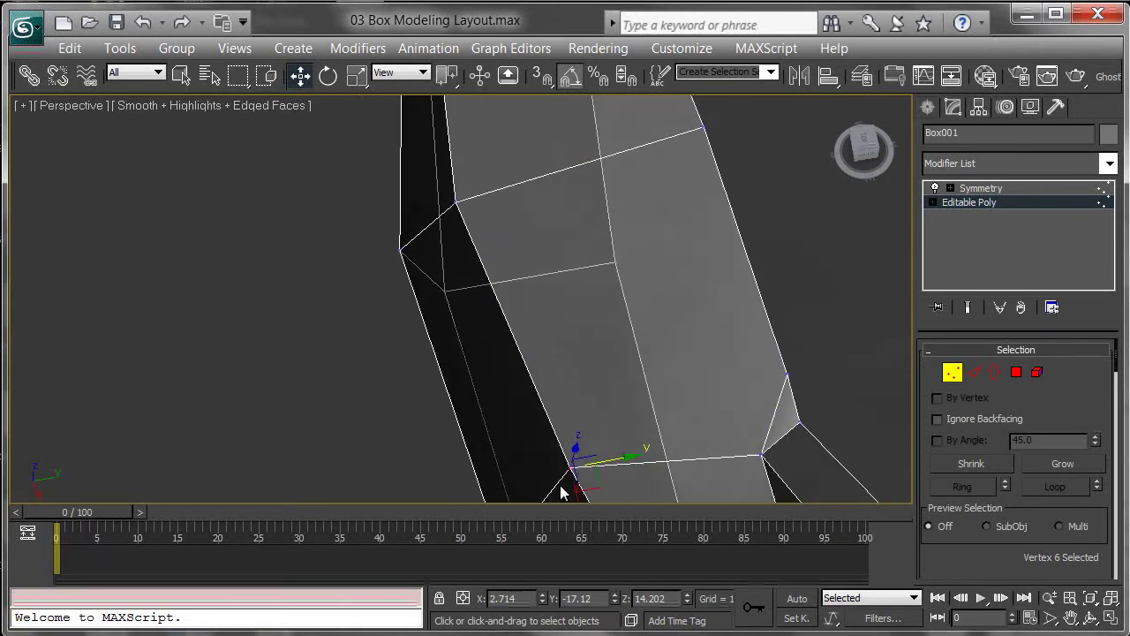
middle_click_drag(516, 170, 562, 374)
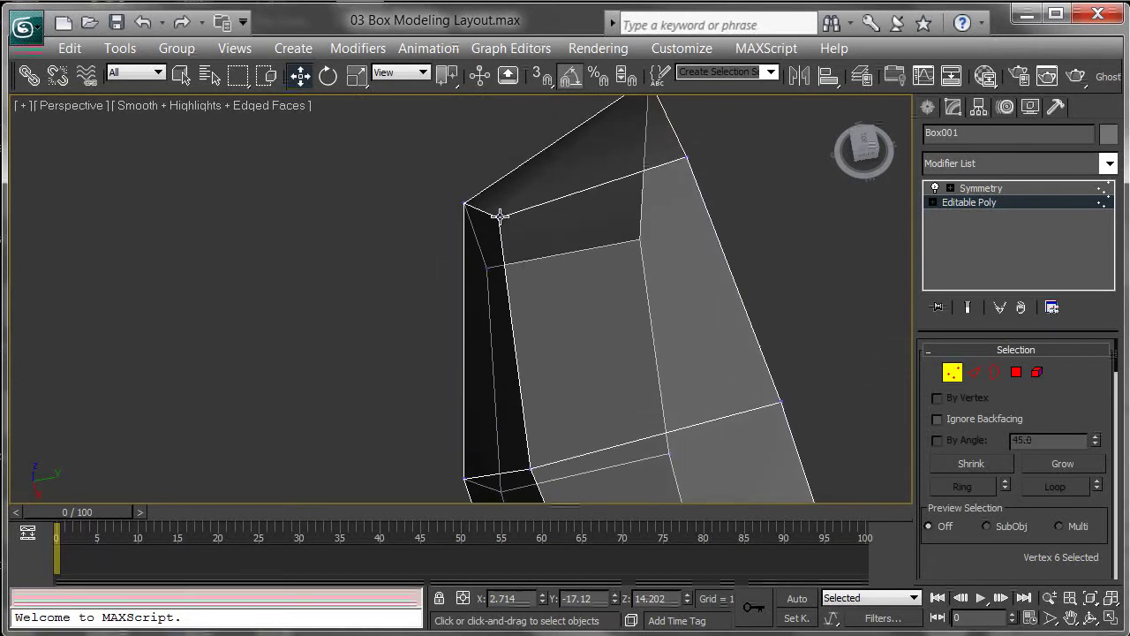
left_click_drag(528, 239, 583, 272)
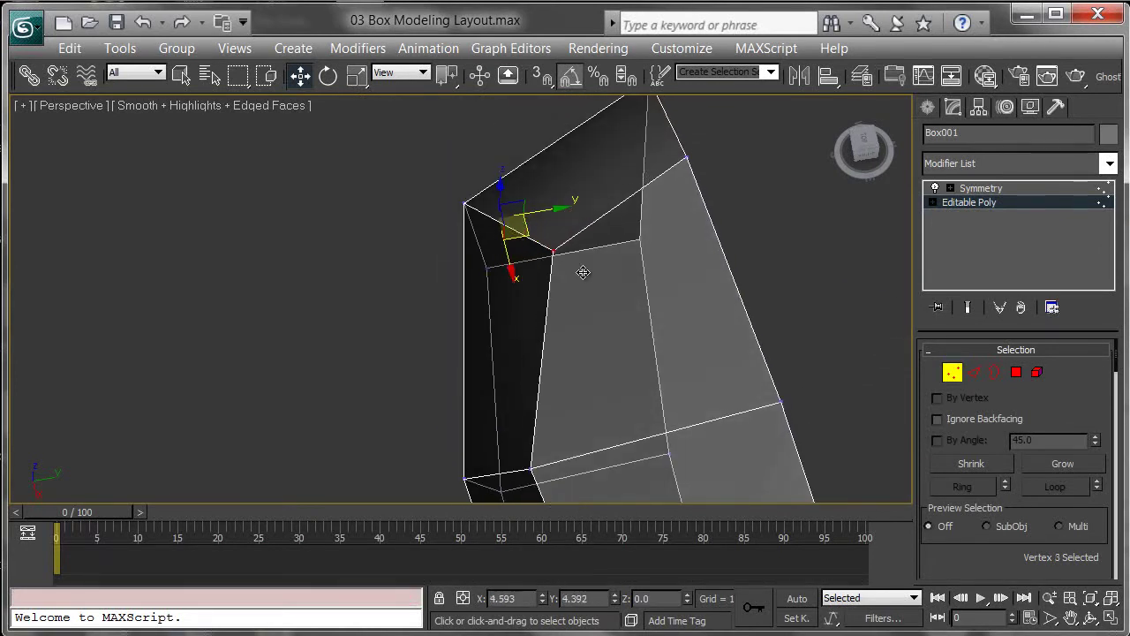
middle_click_drag(580, 274, 578, 311, "alt")
middle_click_drag(502, 380, 804, 169)
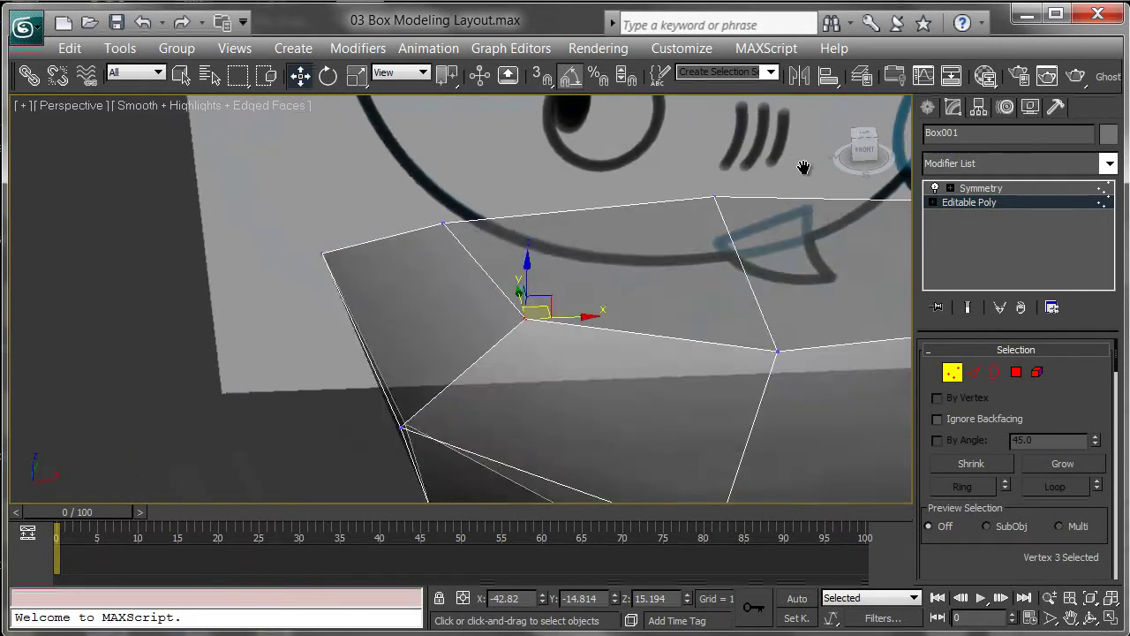
middle_click_drag(583, 310, 528, 254)
left_click_drag(554, 232, 540, 257)
middle_click_drag(539, 257, 570, 398, "alt")
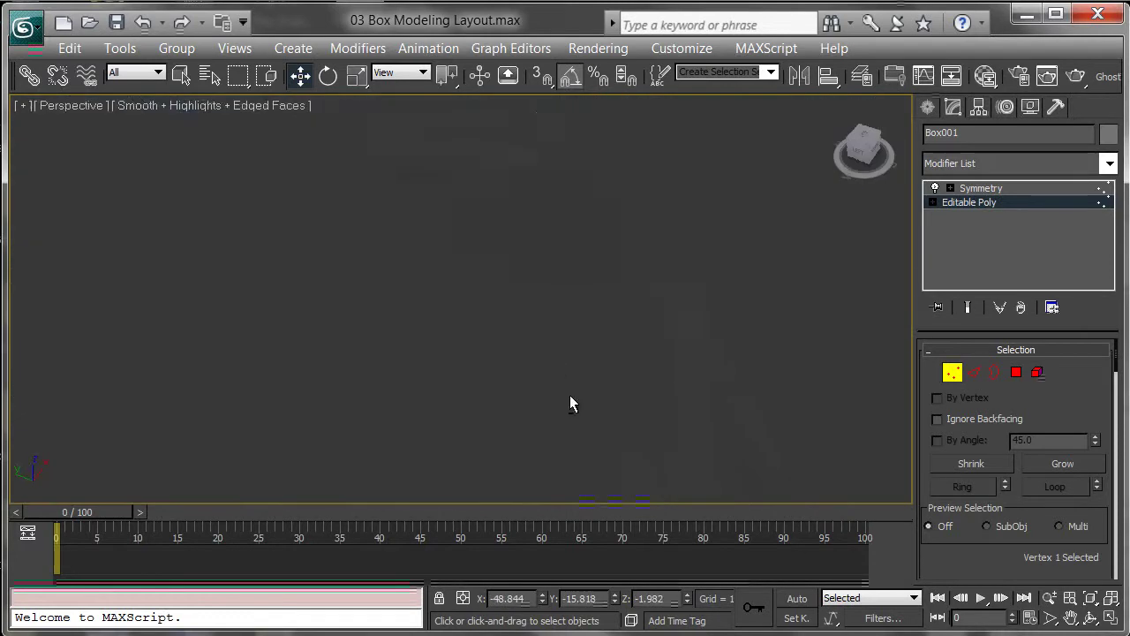
- Move the lower side vertex at the tail base about 7.1 units inward along Y to narrow the tail
scroll(482, 336, "down", 5)
middle_click_drag(481, 336, 518, 251, "alt")
scroll(482, 292, "up", 4)
left_click_drag(373, 334, 381, 346)
middle_click_drag(378, 344, 349, 263, "alt")
middle_click_drag(430, 367, 349, 299)
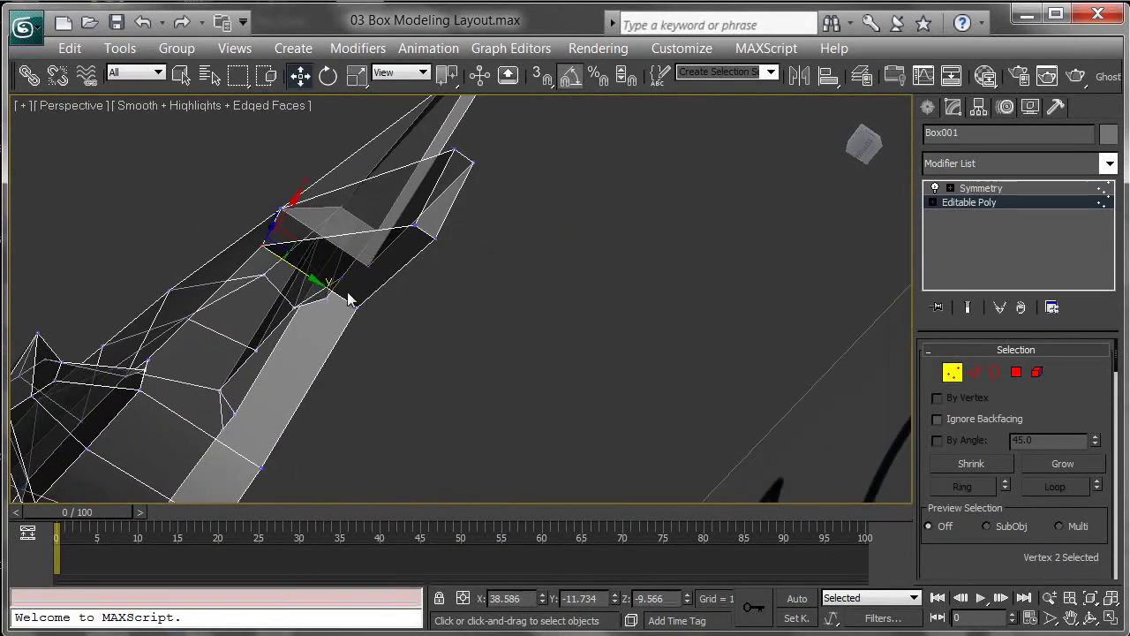
left_click_drag(312, 279, 374, 302)
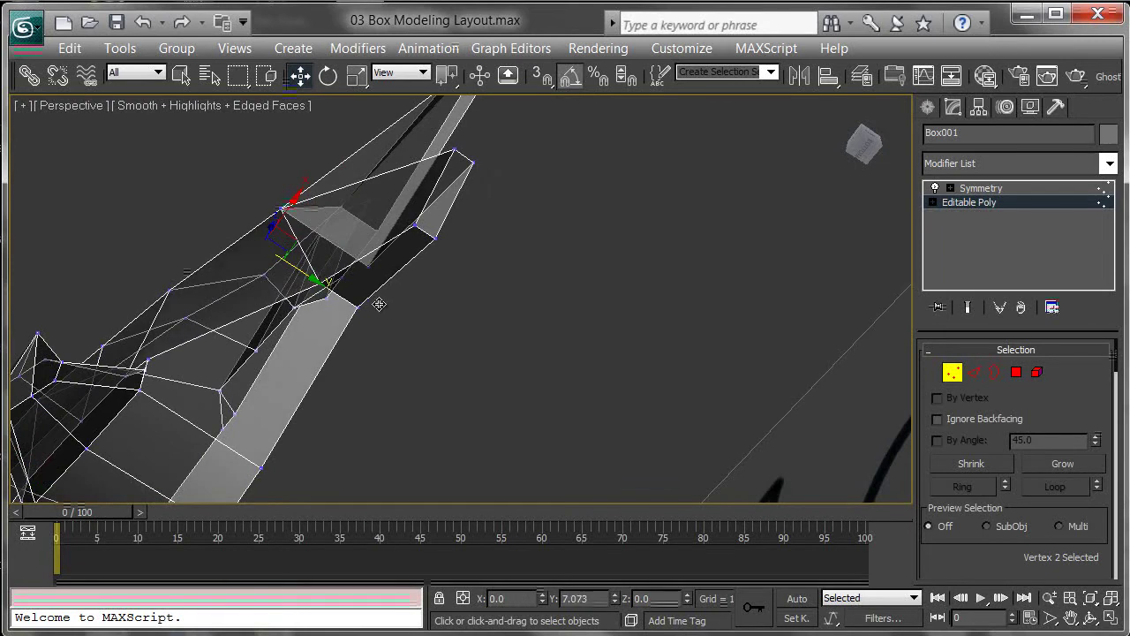
- Move the tail base's middle side vertex inward to about Y -2.2 and slightly forward along X
middle_click_drag(401, 298, 420, 415, "alt")
middle_click_drag(280, 156, 325, 258)
left_click(294, 209)
left_click_drag(319, 238, 417, 220)
middle_click_drag(394, 237, 508, 182, "alt")
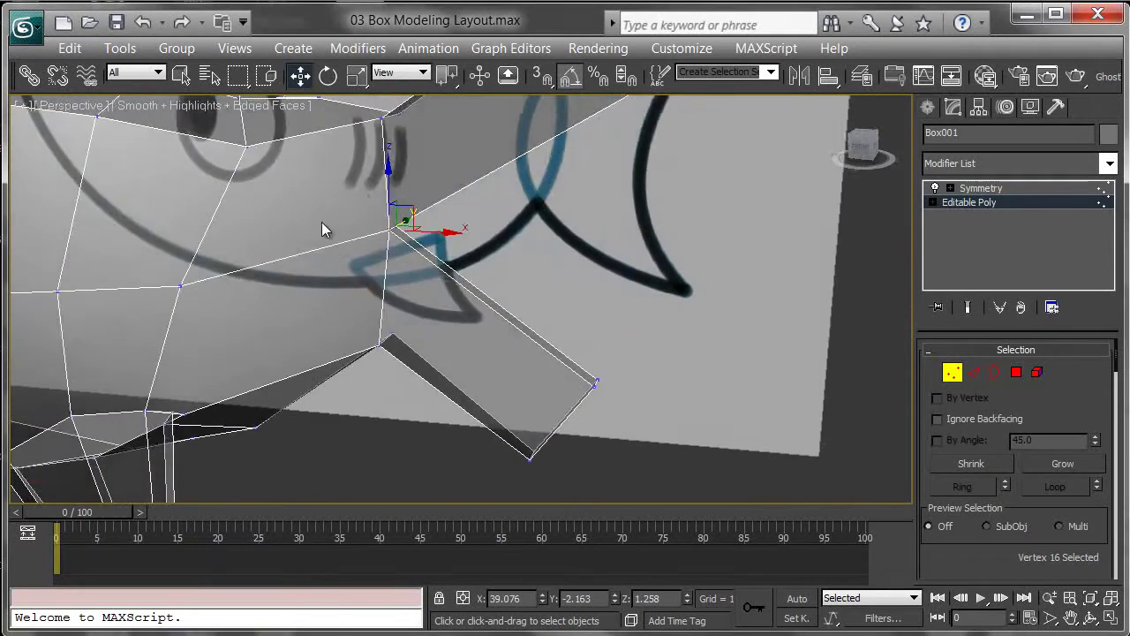
middle_click_drag(319, 220, 415, 195)
left_click_drag(529, 208, 503, 211)
key("shift+z")
- Move the upper side vertex at the tail base inward and forward, to about X 37.5, Y -4.1
middle_click_drag(517, 254, 486, 373)
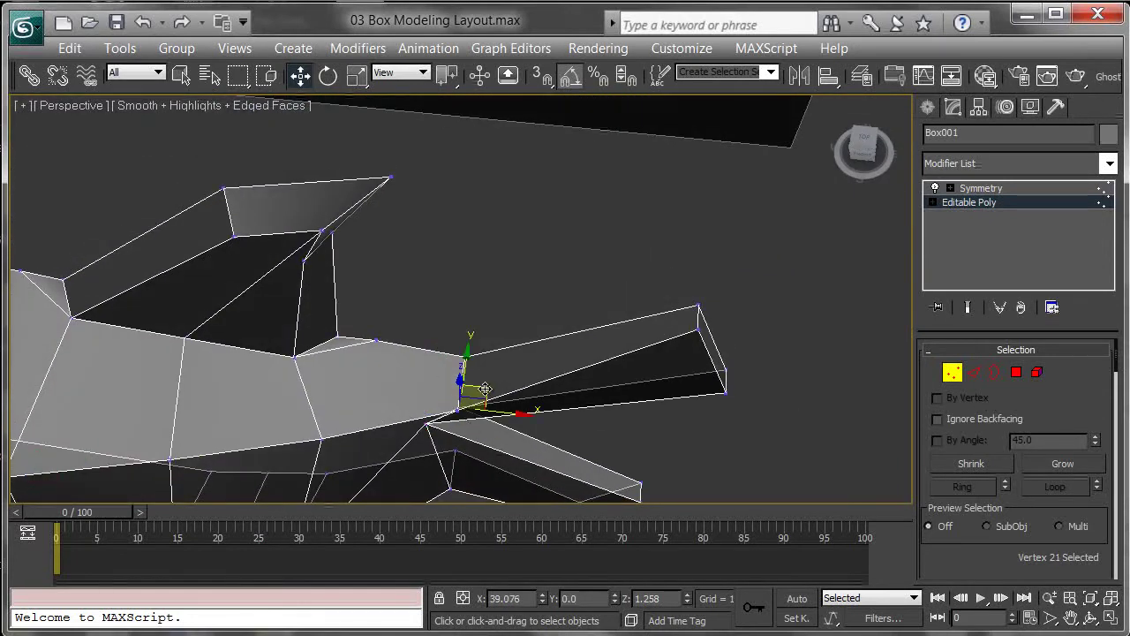
mouse_move(485, 389)
left_mouse_down()
mouse_move(466, 374)
mouse_move(488, 374)
left_mouse_up()
right_click(489, 374)
middle_click_drag(489, 373, 512, 340, "alt")
key("shift+z")
key("shift+z")
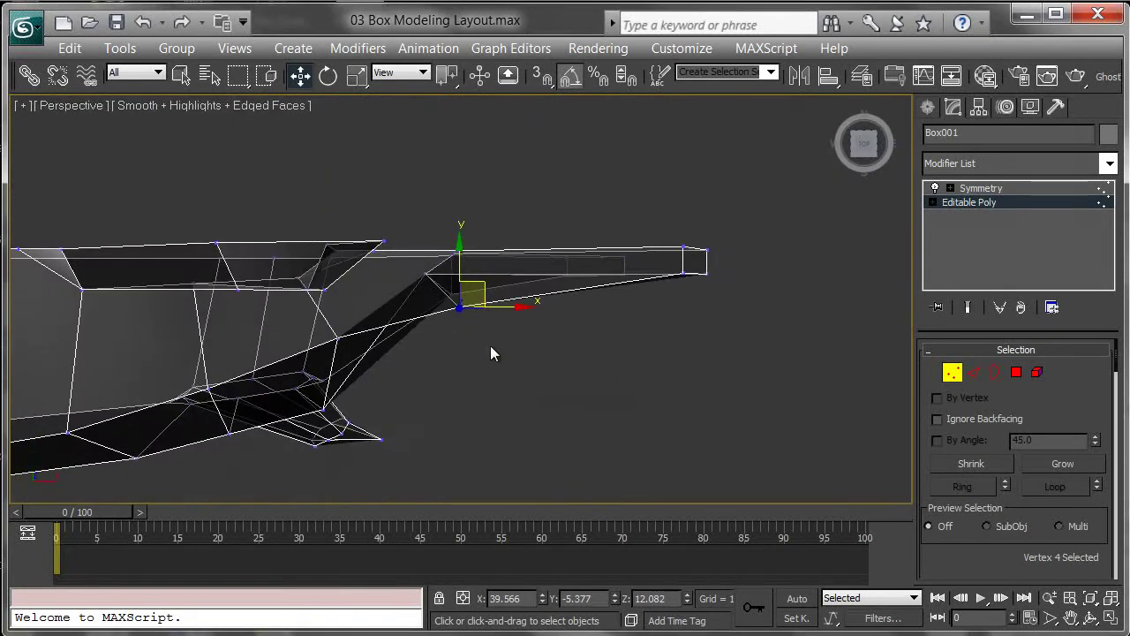
left_click_drag(479, 303, 467, 279)
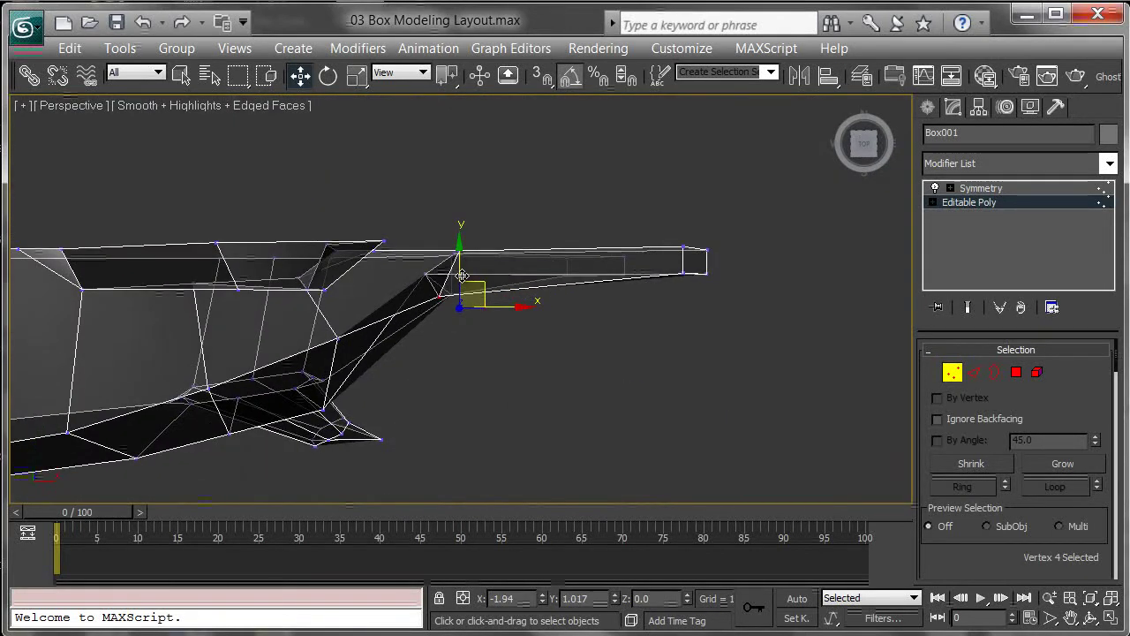
- Shift the lower side vertex at the tail base forward and further inward, to about X 36.7, Y -3.3
key("shift+z")
key("shift+z")
key("shift+z")
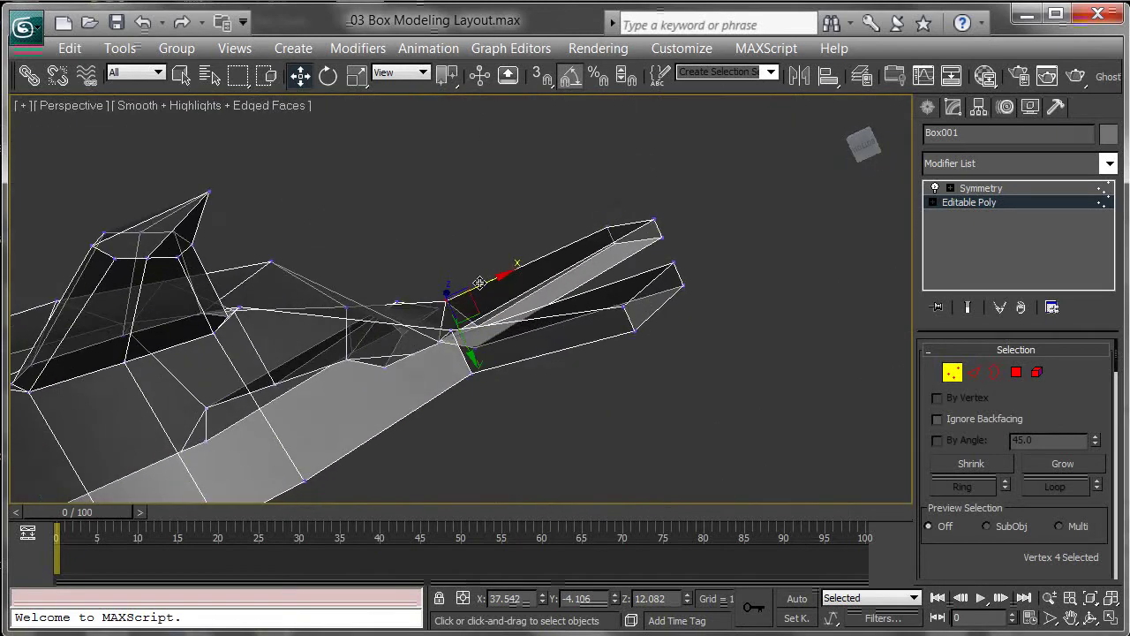
key("shift+z")
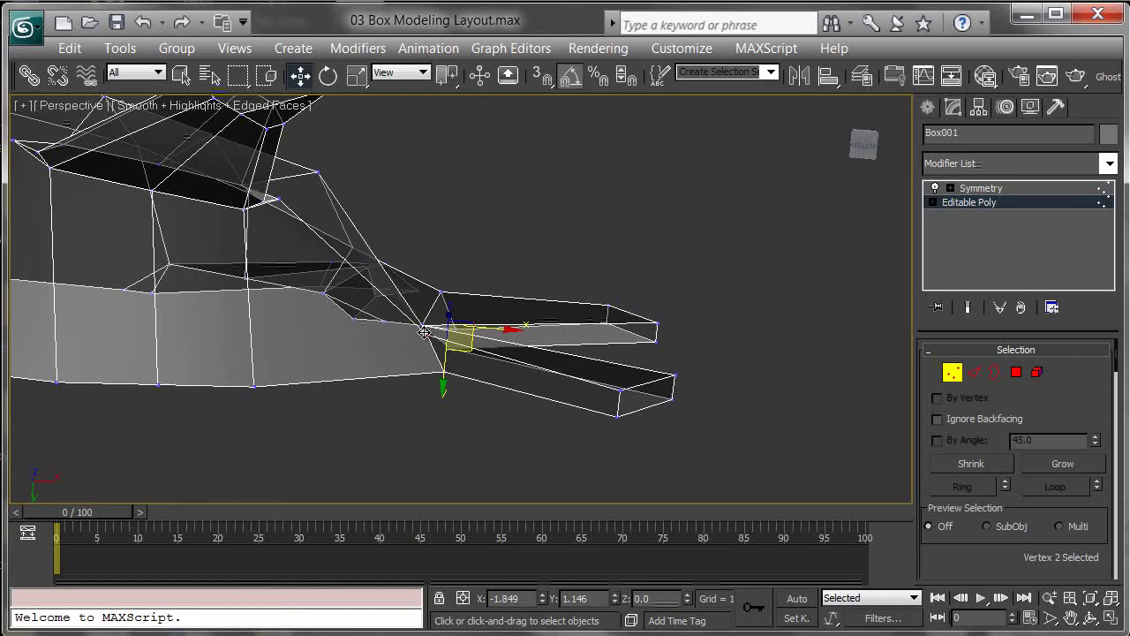
key("shift+z")
key("shift+z")
key("shift+z")
key("shift+z")
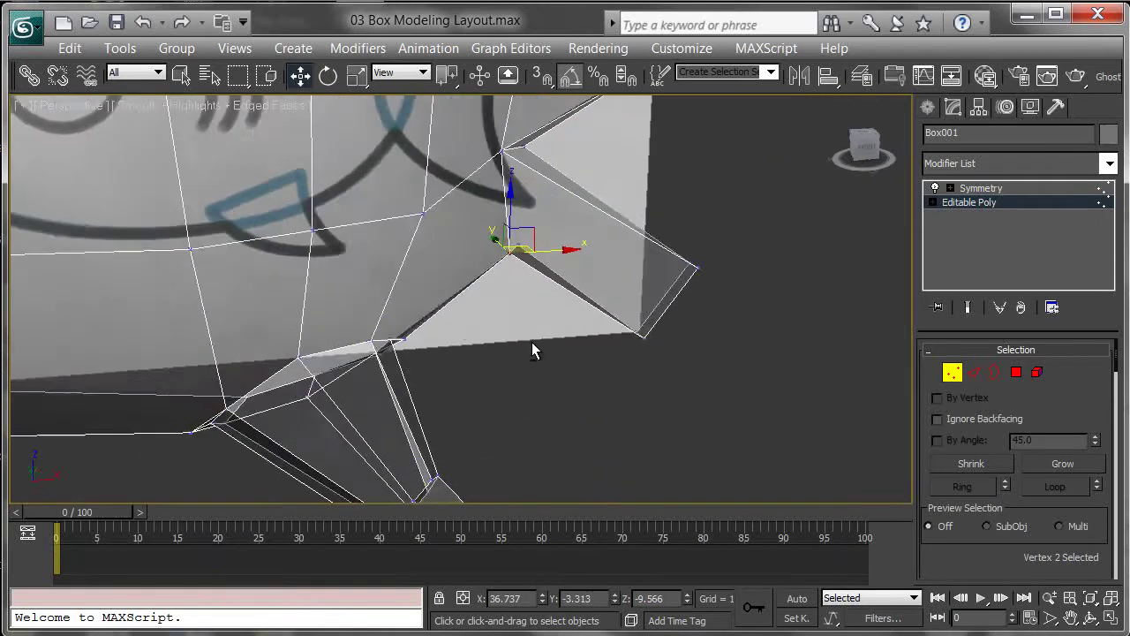
- In the Front view, inset the upper tail fin's two side end vertices and lower the upper tail-base vertex to about X 38, Z 9.7
key("shift+z")
key("shift+z")
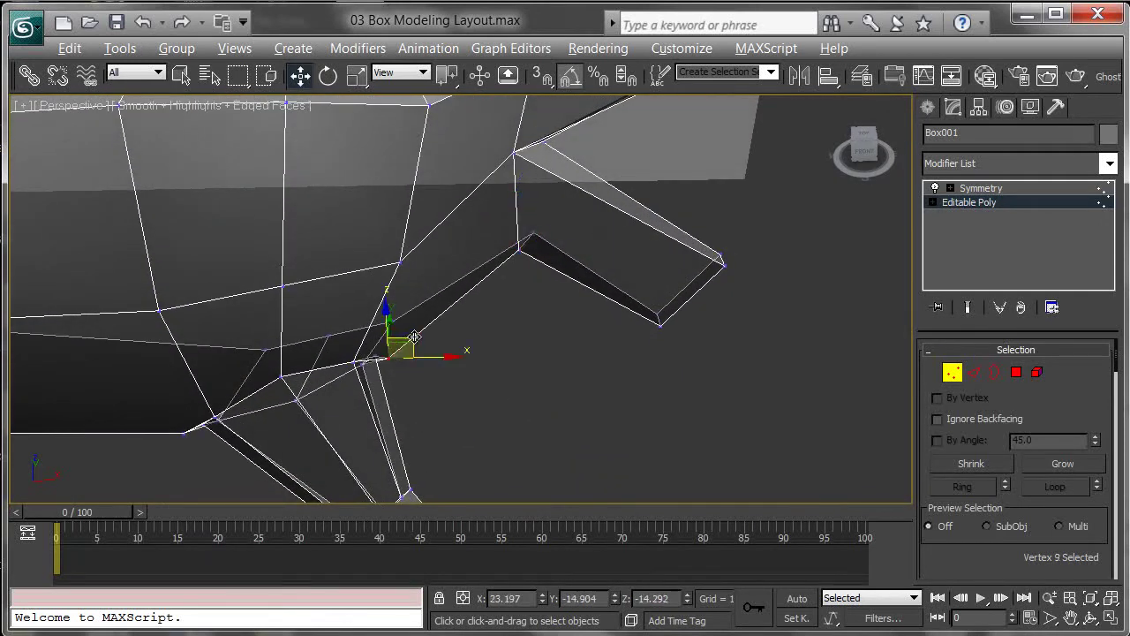
key("shift+z")
key("shift+z")
key("shift+z")
key("shift+z")
key("shift+z")
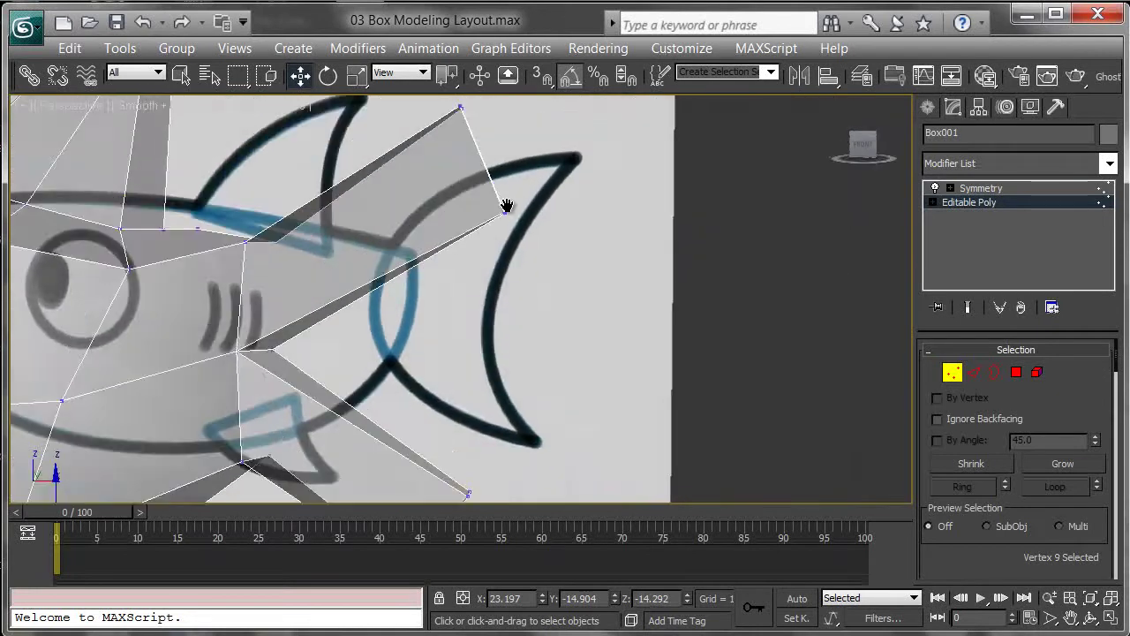
key("shift+z")
key("shift+z")
key("shift+z")
key("shift+z")
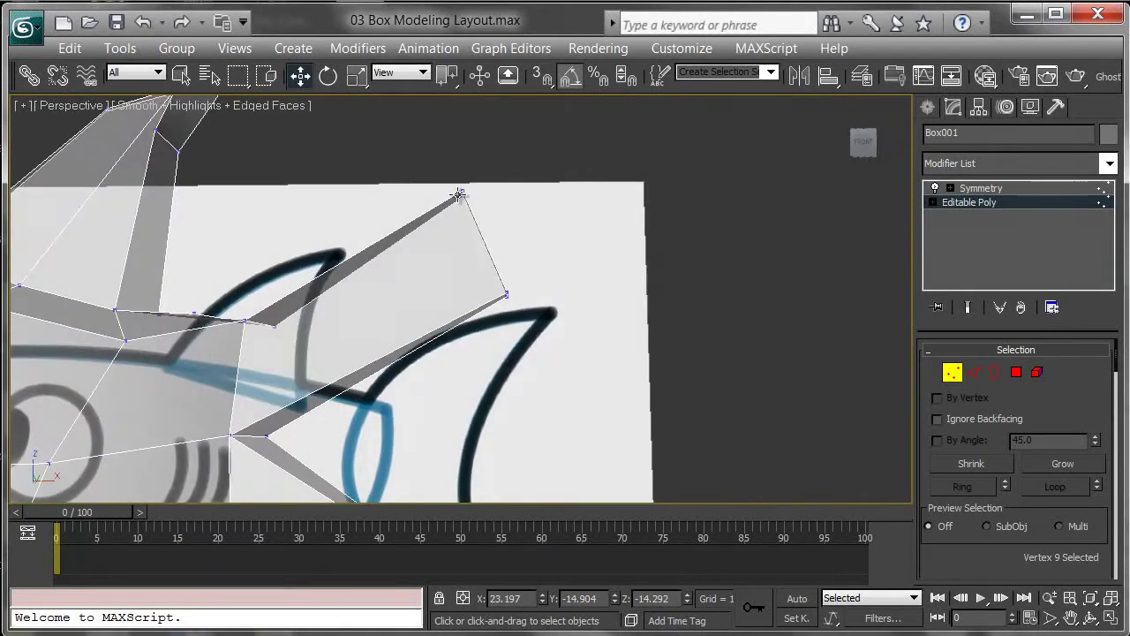
key("shift+z")
key("shift+z")
key("shift+z")
key("shift+z")
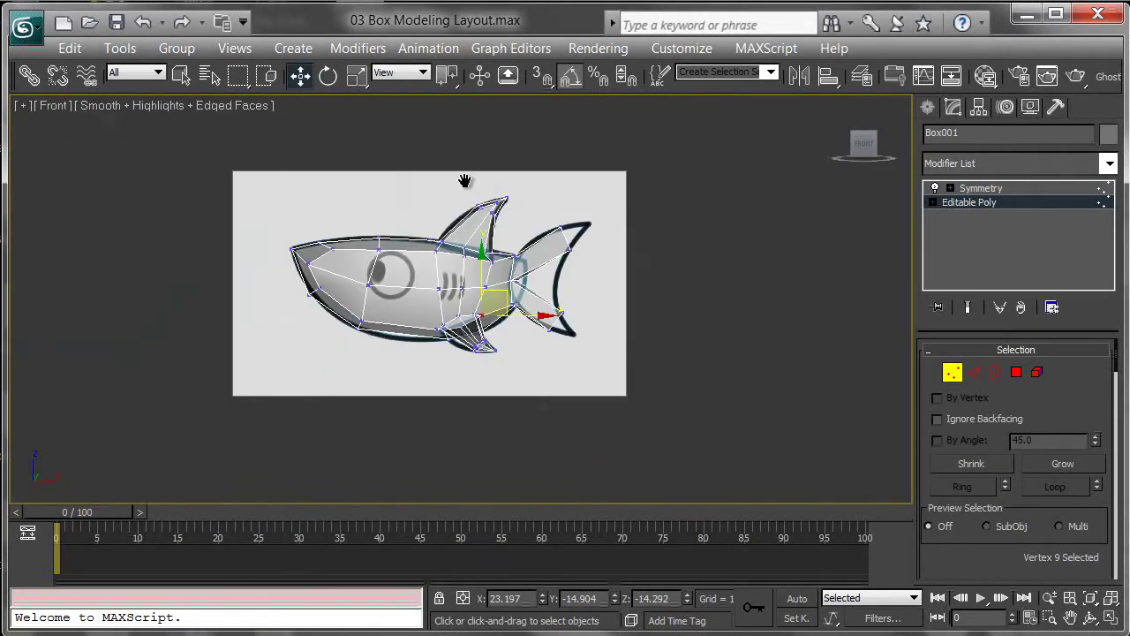
scroll(551, 245, "up", 10)
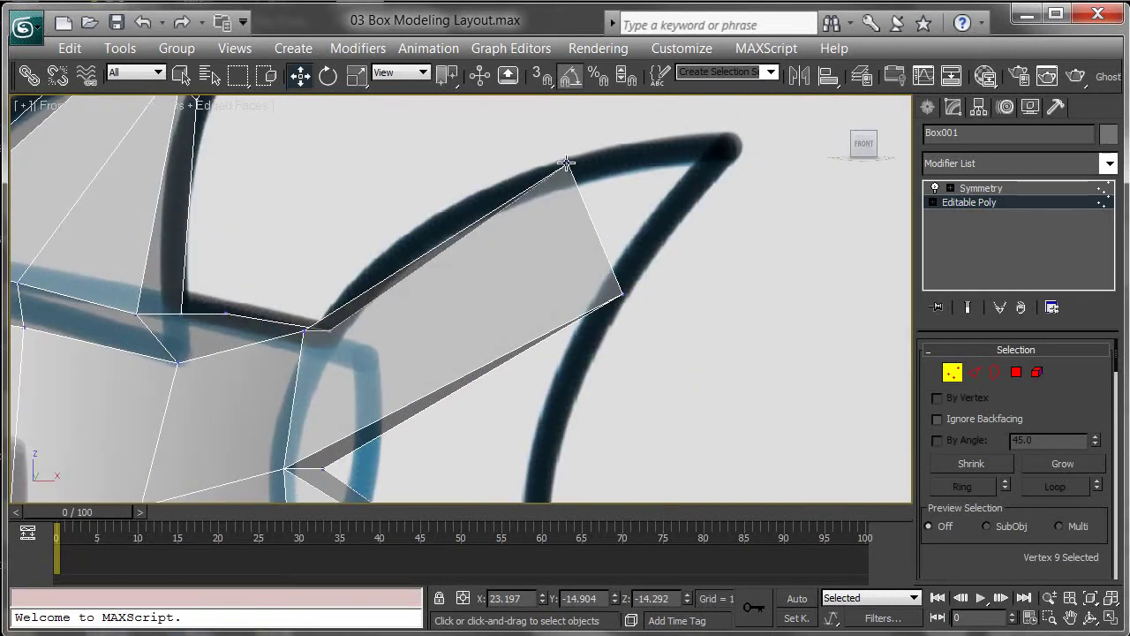
left_click_drag(586, 139, 594, 170)
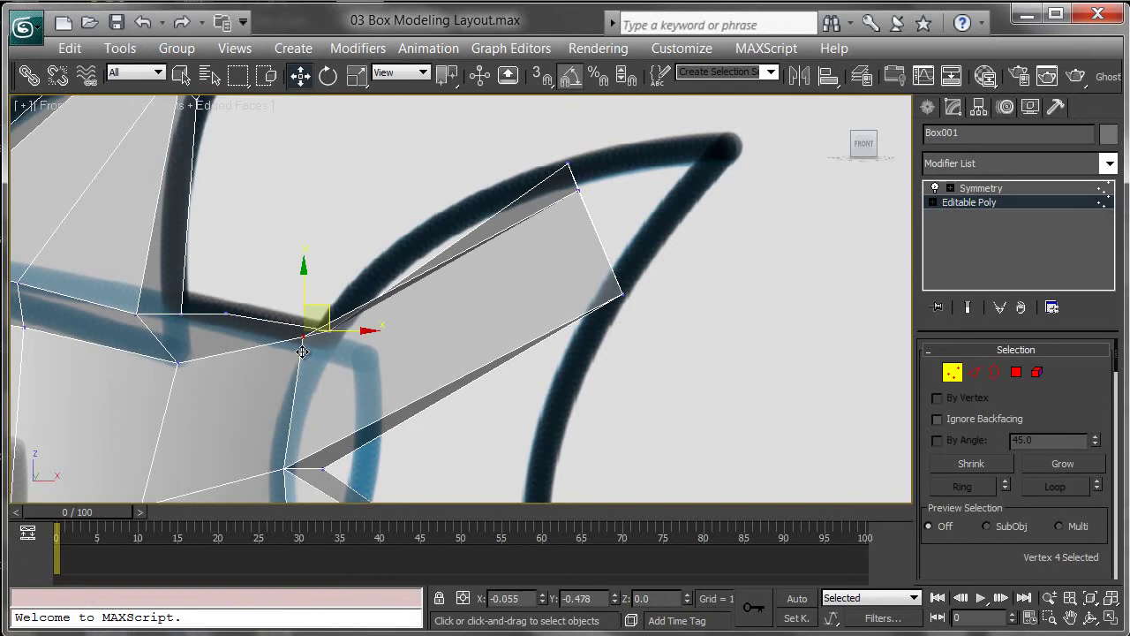
left_click_drag(302, 352, 309, 360)
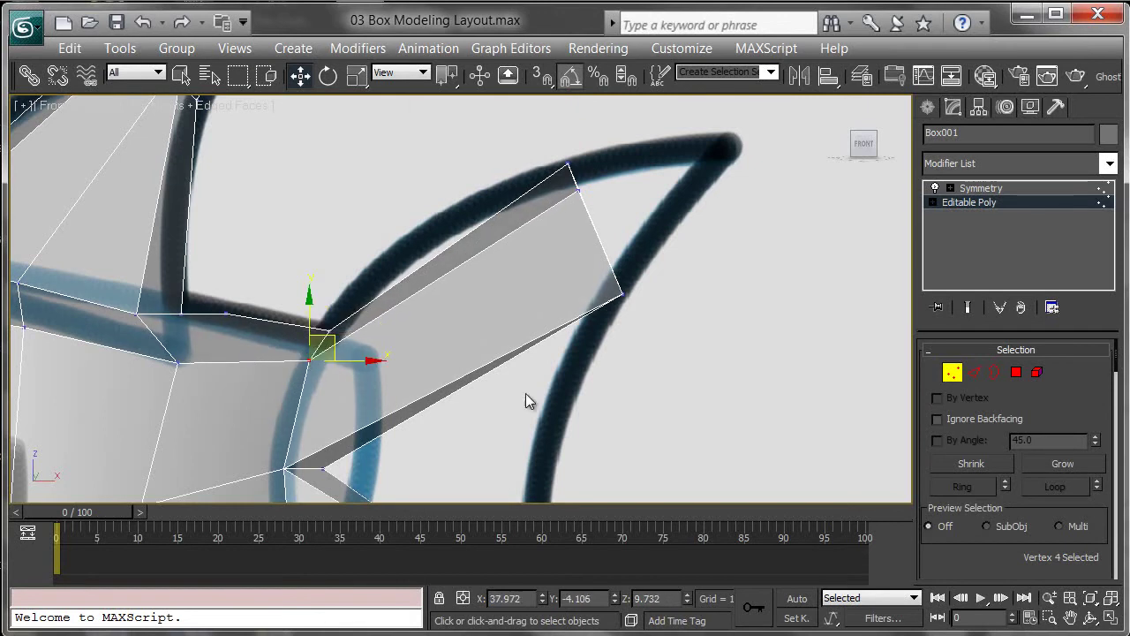
left_click(623, 291)
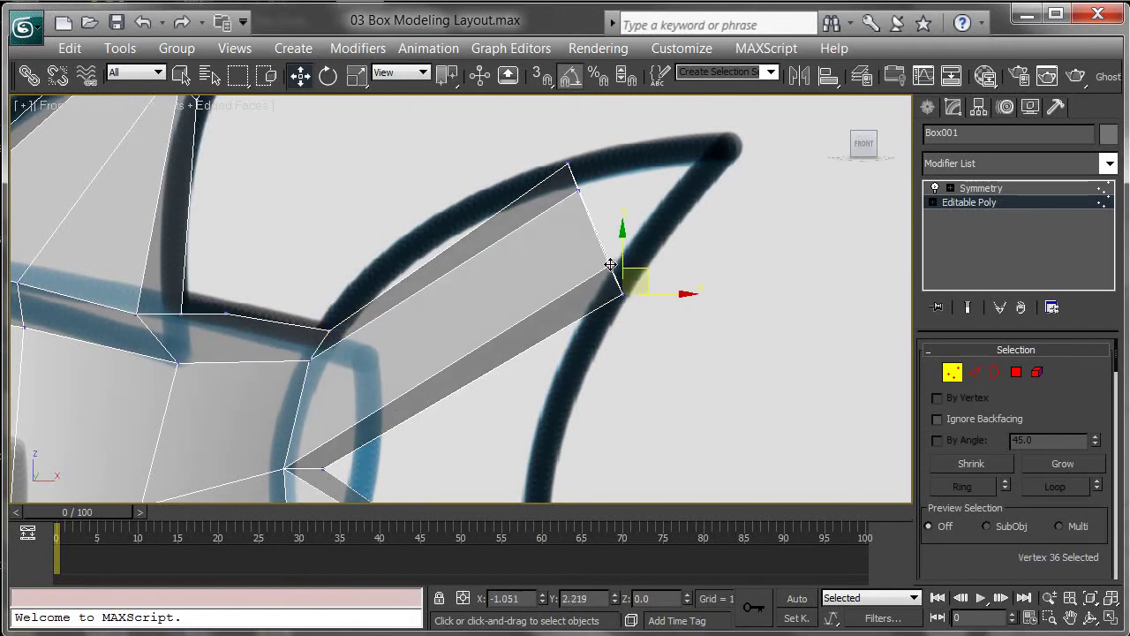
mouse_move(613, 258)
middle_mouse_down()
mouse_move(602, 243)
mouse_move(649, 212)
middle_mouse_up()
- Inset the lower tail fin's two side end vertices and raise the lower tail-base vertex to about X 37.2, Z -6.9
middle_click_drag(559, 351, 465, 244)
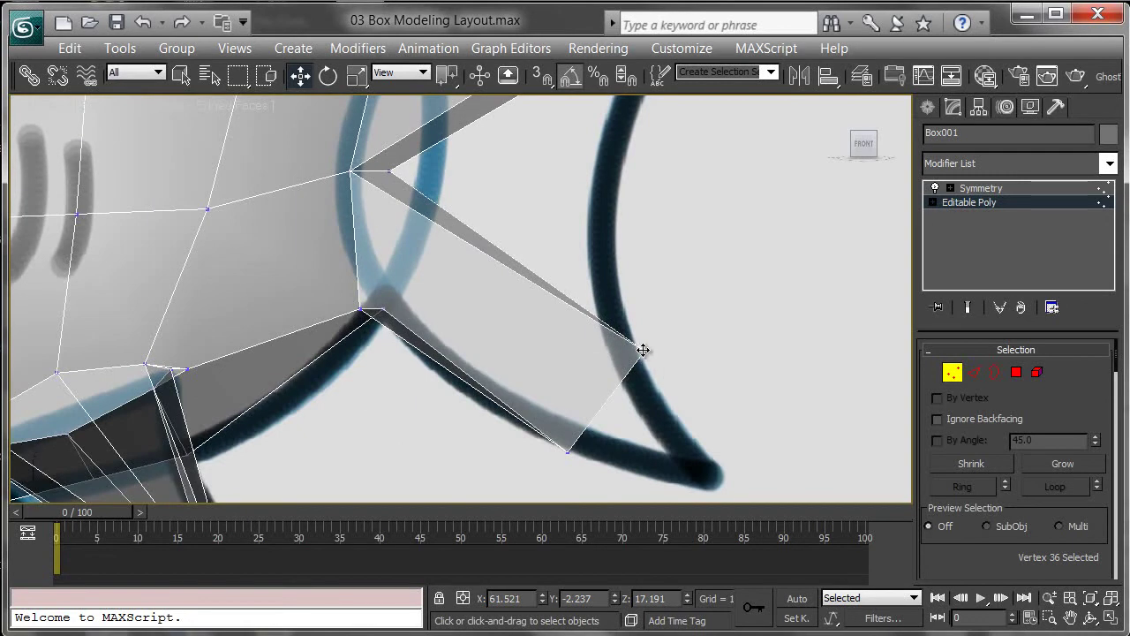
left_click(643, 350)
left_click_drag(633, 366, 622, 379)
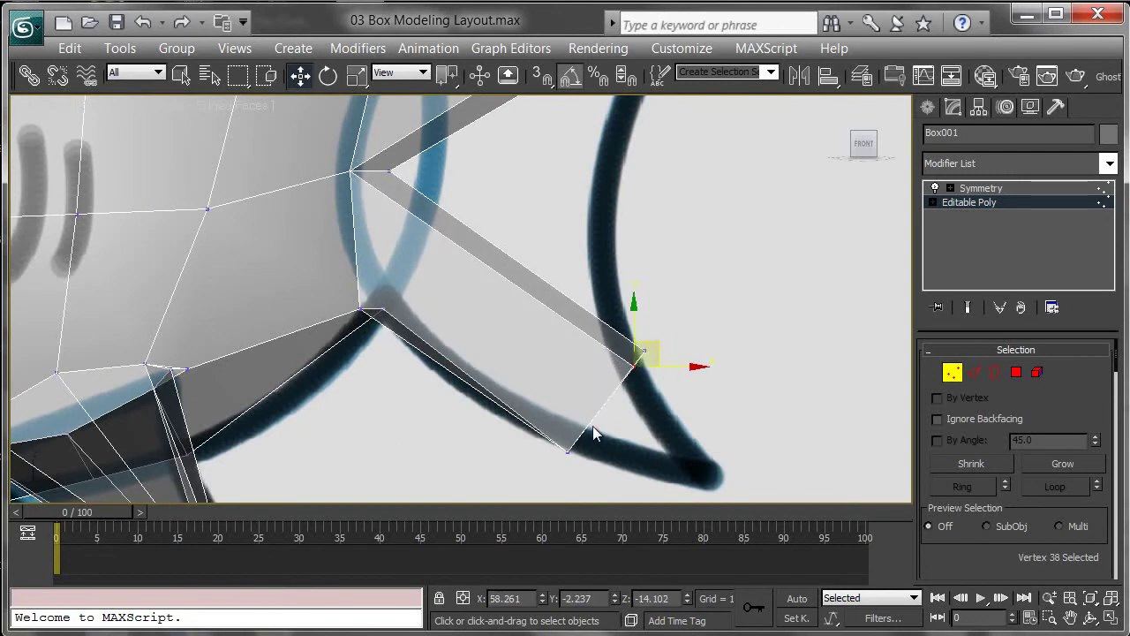
left_click(569, 453)
left_click_drag(587, 432, 577, 440)
left_click_drag(358, 310, 367, 277)
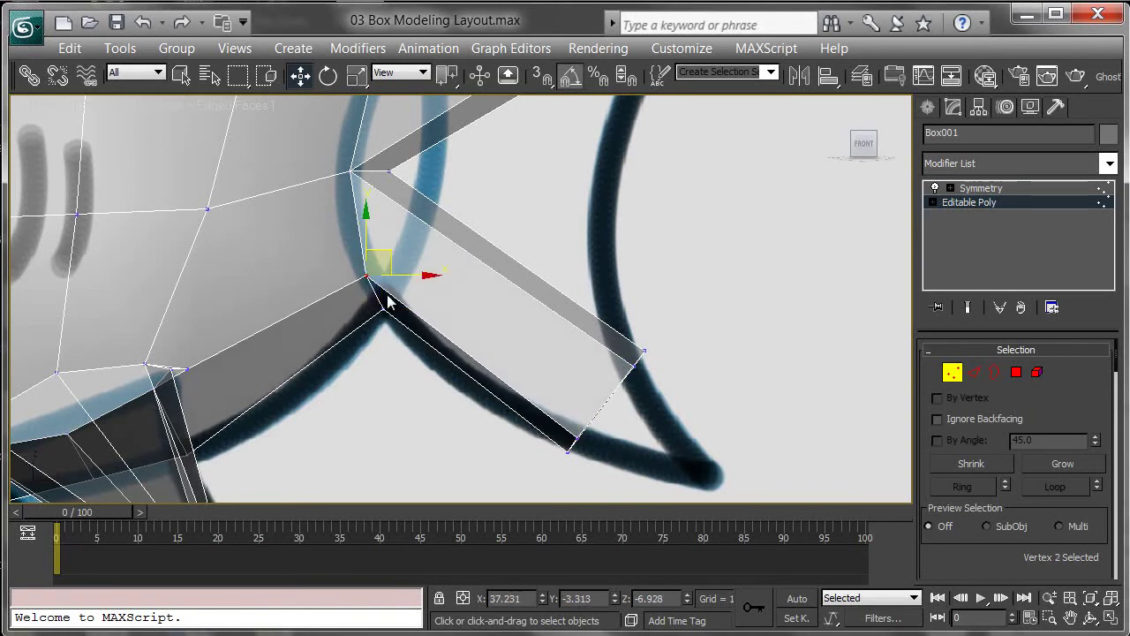
- Pull the middle vertex between the two tail fins backward to about X 55.5, Z 2 towards the drawn tail curve
scroll(639, 353, "down", 4)
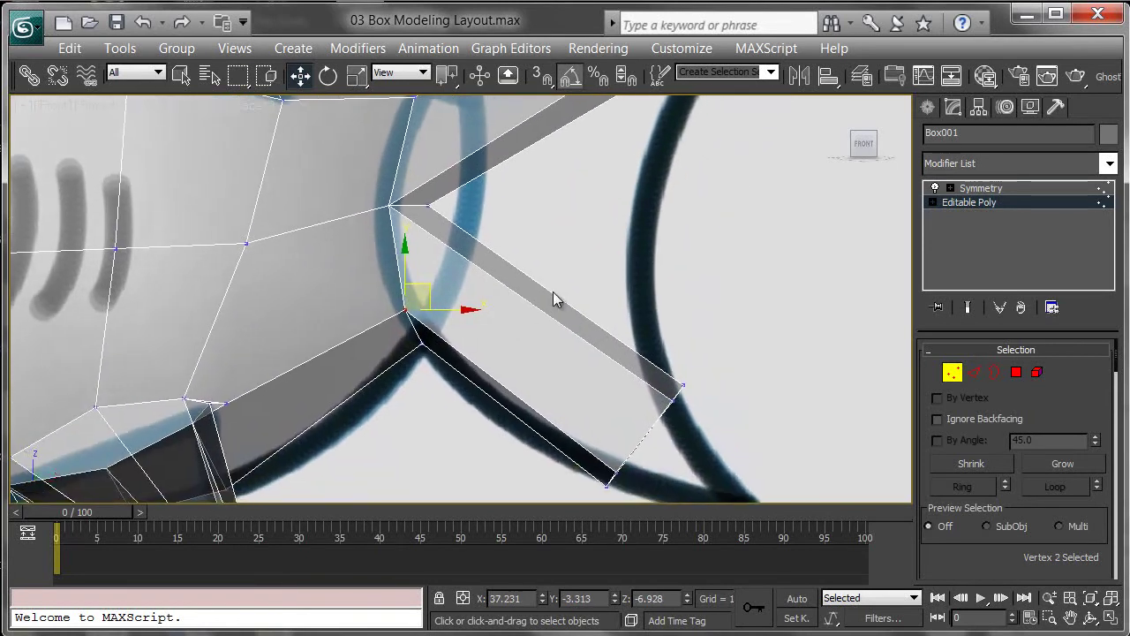
middle_click_drag(552, 247, 526, 301)
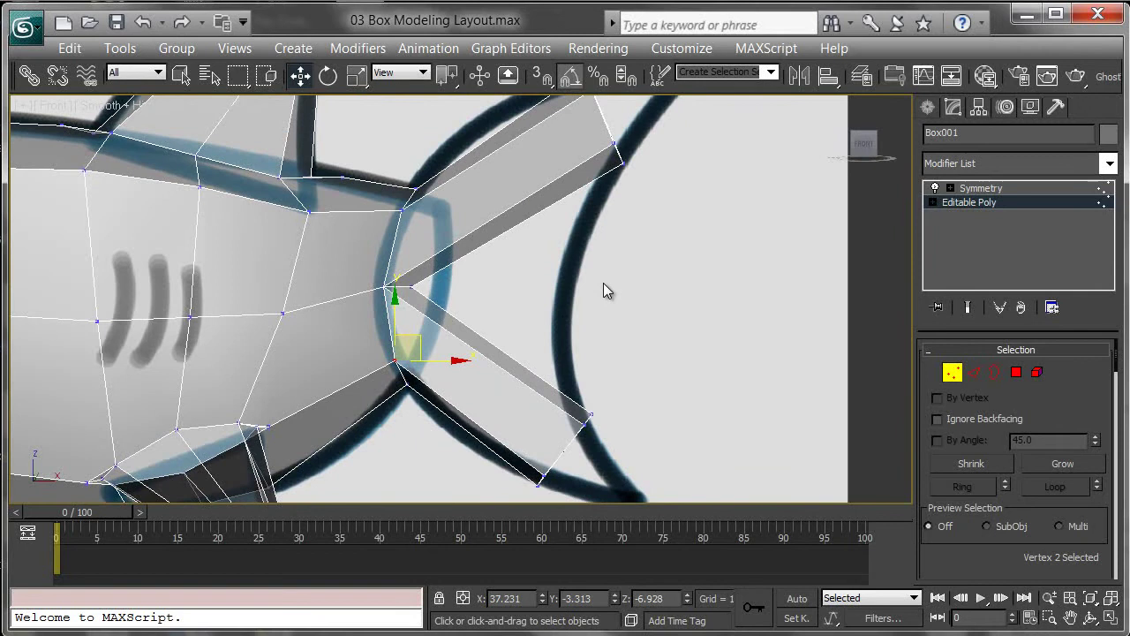
left_click(413, 287)
left_click_drag(440, 286, 585, 279)
middle_click_drag(629, 290, 596, 311)
key("p")
middle_click_drag(597, 311, 776, 215)
scroll(582, 329, "down", 3)
scroll(775, 215, "down", 3)
middle_click_drag(684, 221, 633, 235, "alt")
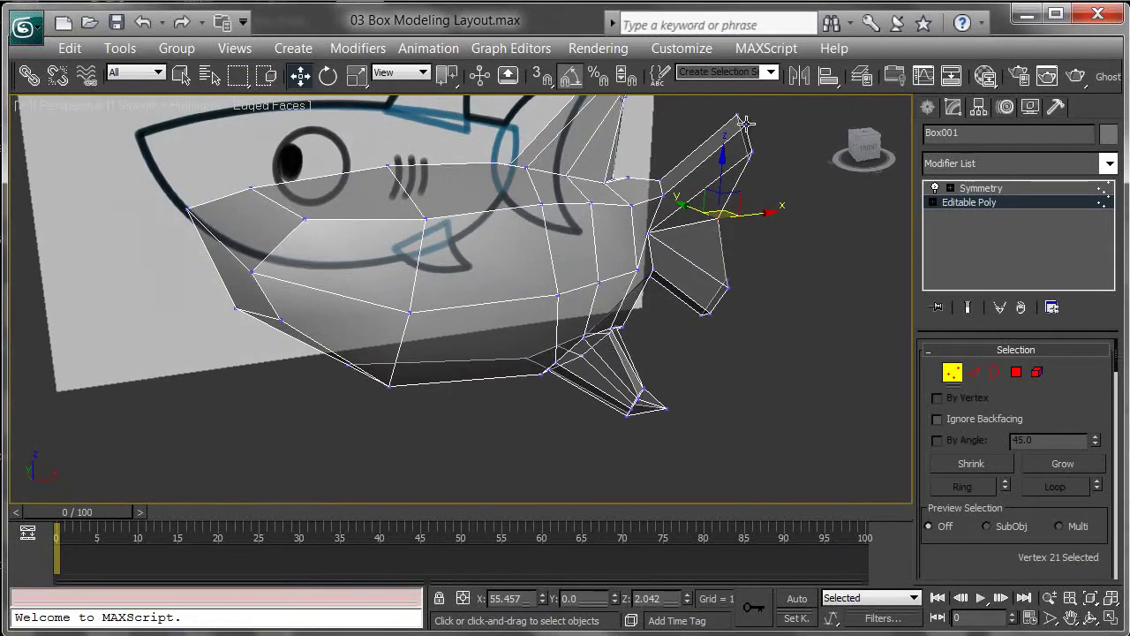
- Select the full ring of edges along the body's upper side, starting from an end edge of the upper tail fin
middle_click_drag(228, 196, 394, 303, "alt")
scroll(613, 263, "up", 5)
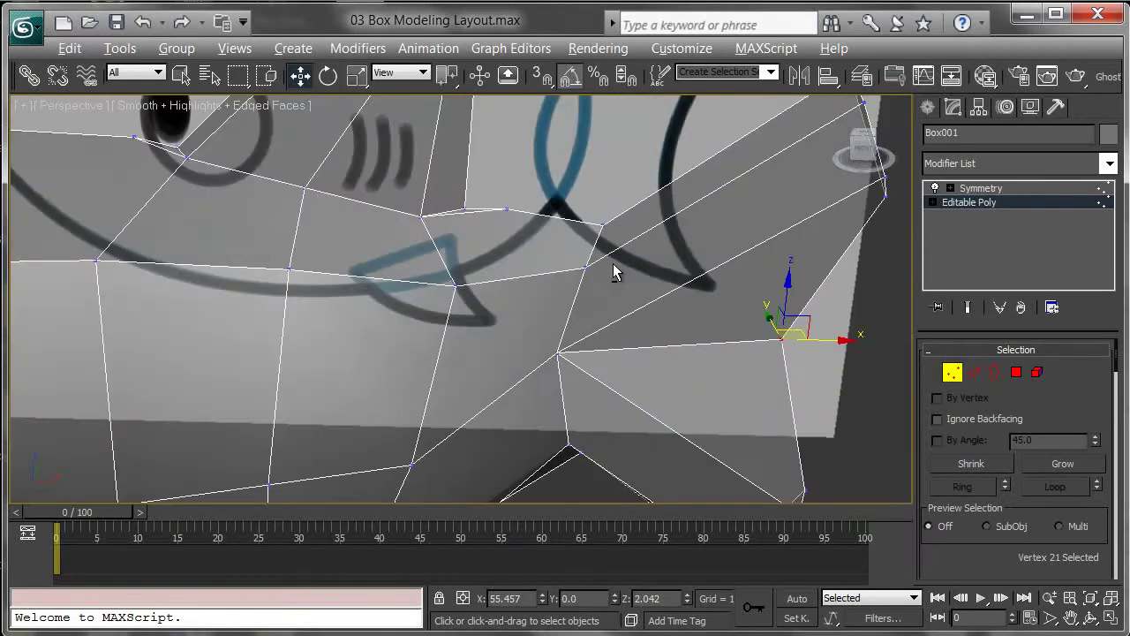
middle_click_drag(613, 264, 663, 253, "alt")
left_click(974, 371)
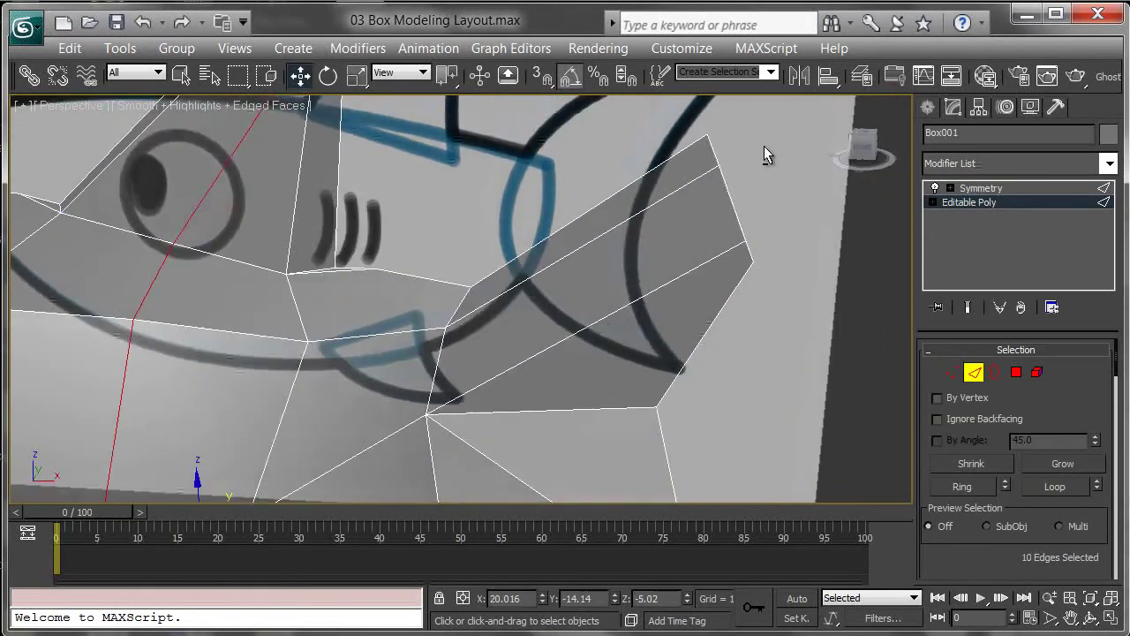
middle_click_drag(764, 145, 745, 142, "alt")
left_click(672, 183)
scroll(586, 227, "down", 5)
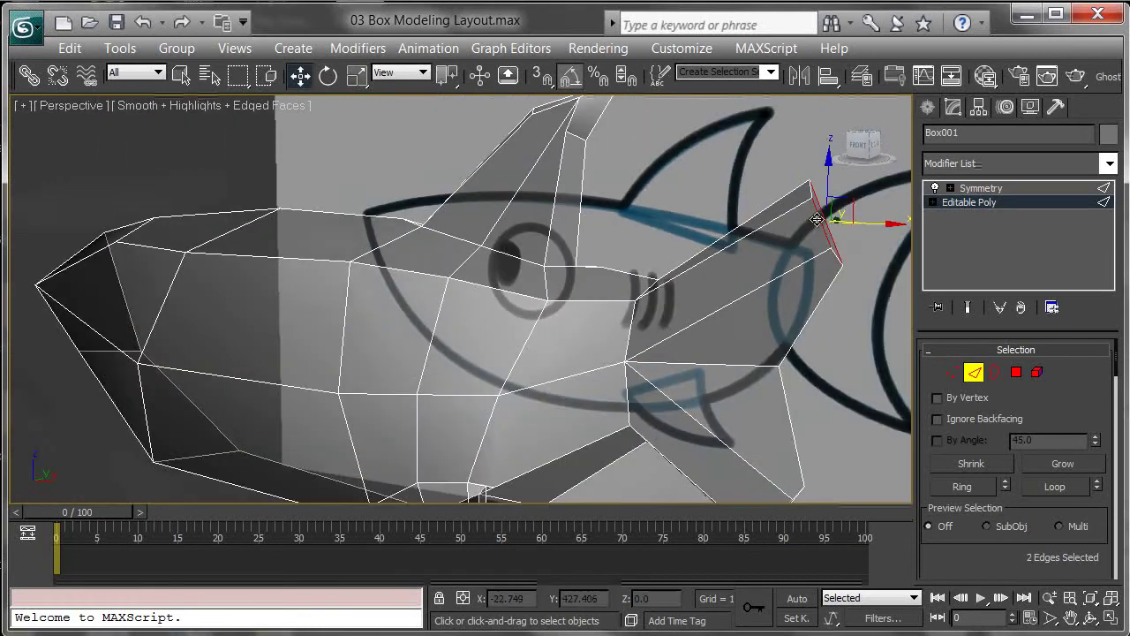
left_click(960, 487)
middle_click_drag(411, 425, 372, 363, "alt")
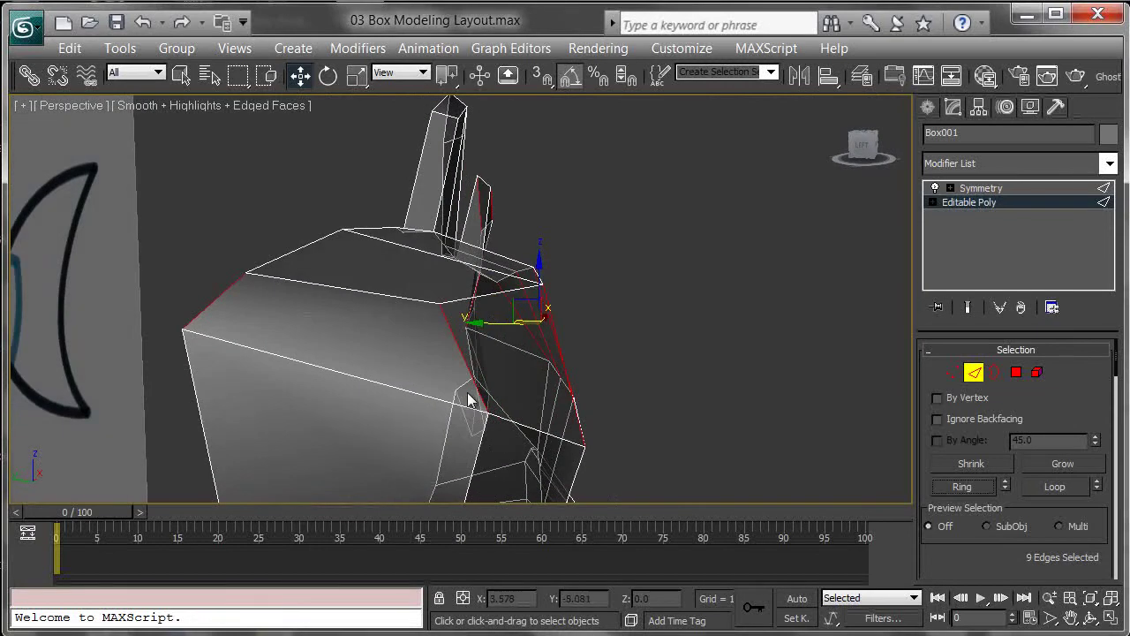
middle_click_drag(439, 334, 412, 338, "alt")
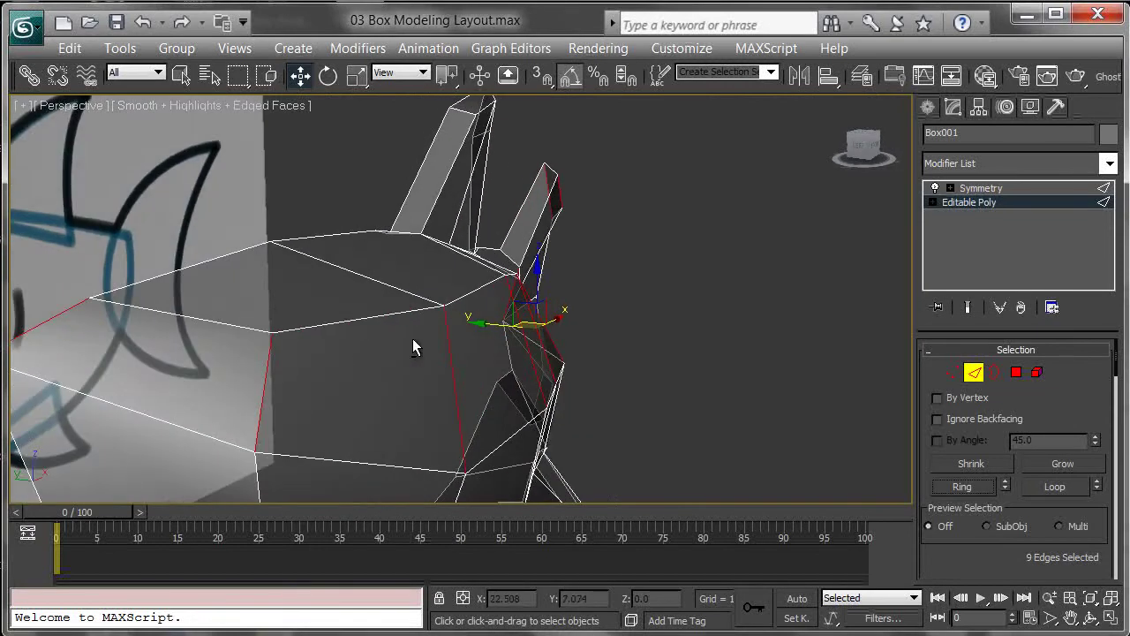
- Show the Graphite Modeling ribbon in expert mode and apply Flow Connect to the selected upper edge ring
left_click(895, 75)
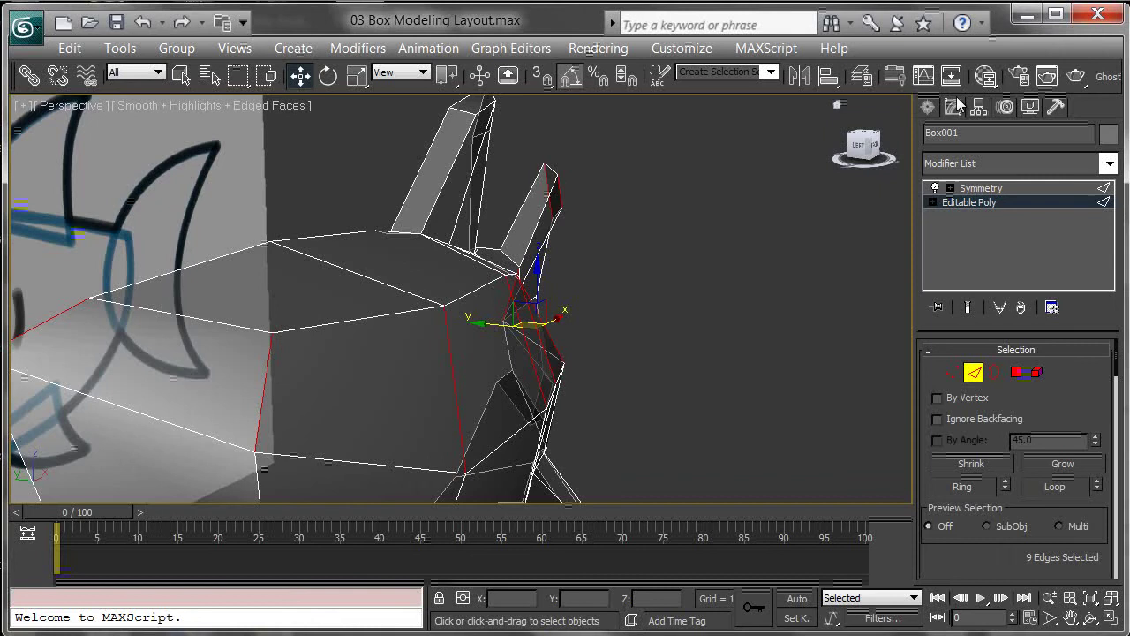
left_click(895, 77)
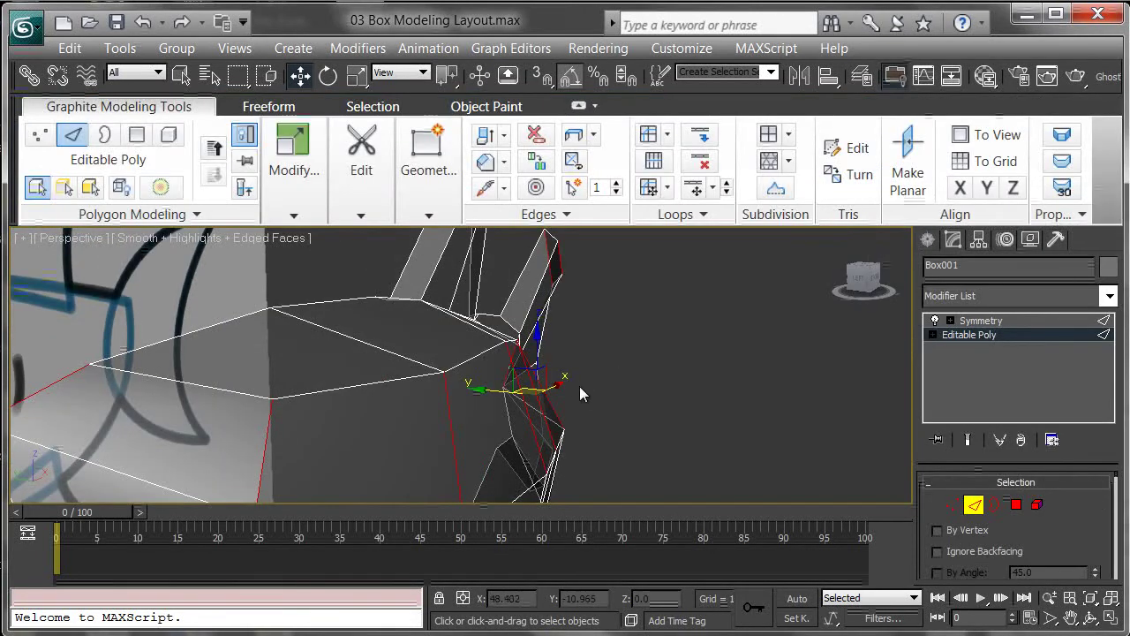
mouse_move(654, 410)
middle_mouse_down("alt")
mouse_move(611, 416)
mouse_move(575, 440)
mouse_move(682, 296)
mouse_move(703, 355)
mouse_move(607, 375)
mouse_move(571, 359)
mouse_move(647, 362)
middle_mouse_up("alt")
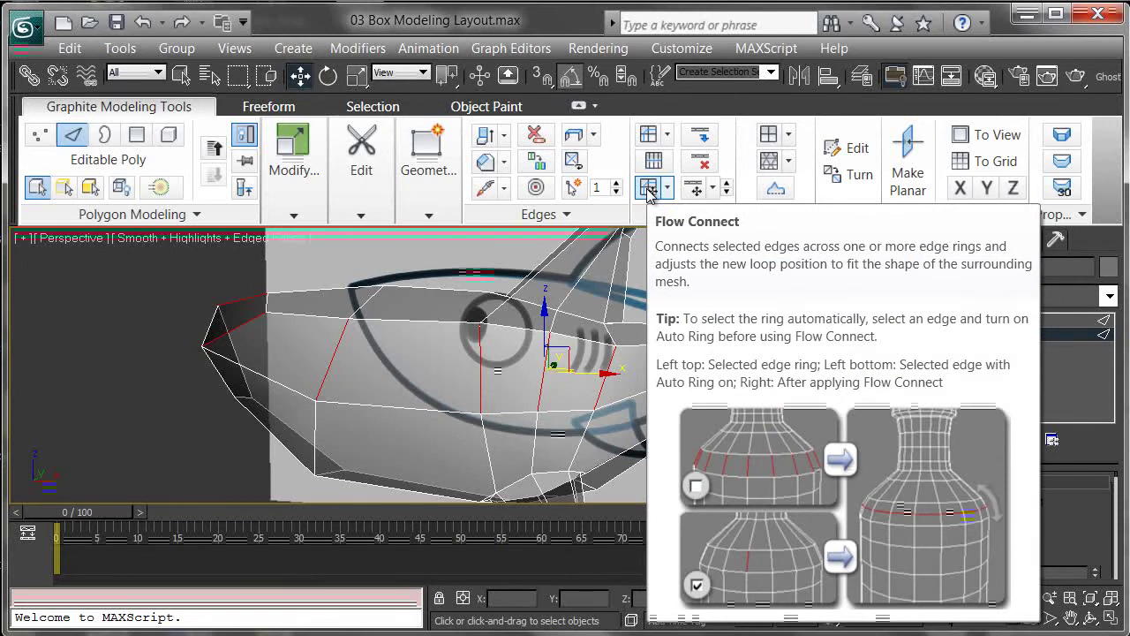
middle_click_drag(530, 345, 601, 376)
mouse_move(601, 376)
middle_mouse_down()
mouse_move(583, 358)
mouse_move(571, 381)
mouse_move(583, 361)
mouse_move(594, 377)
mouse_move(568, 353)
mouse_move(589, 366)
middle_mouse_up()
key("alt+x")
key("ctrl+x")
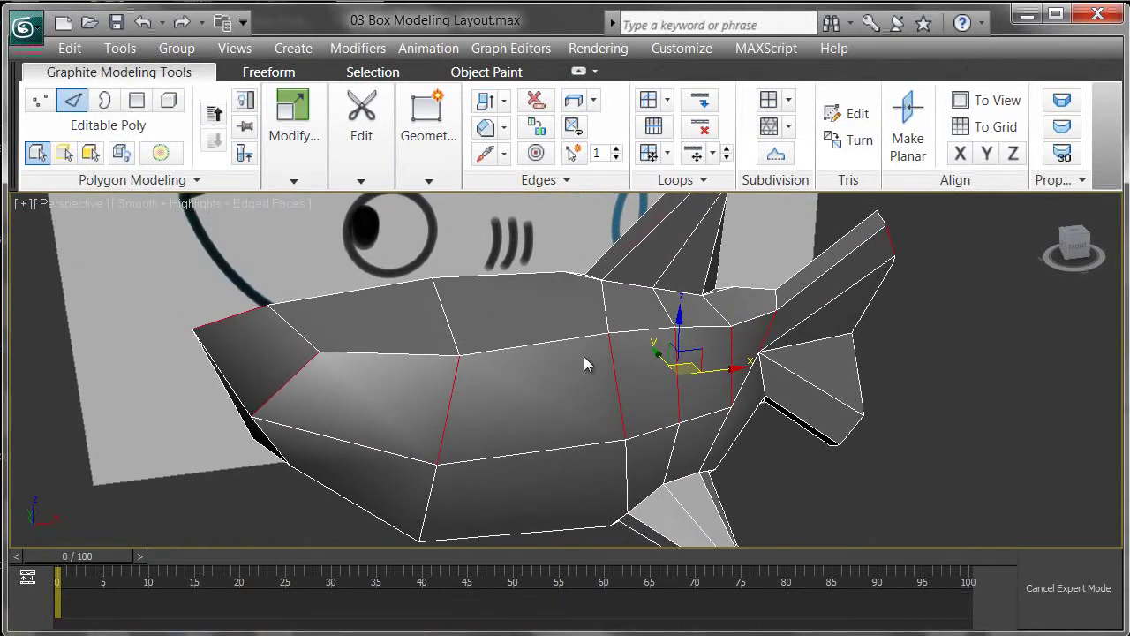
left_click(650, 156)
middle_click_drag(514, 324, 273, 304, "alt")
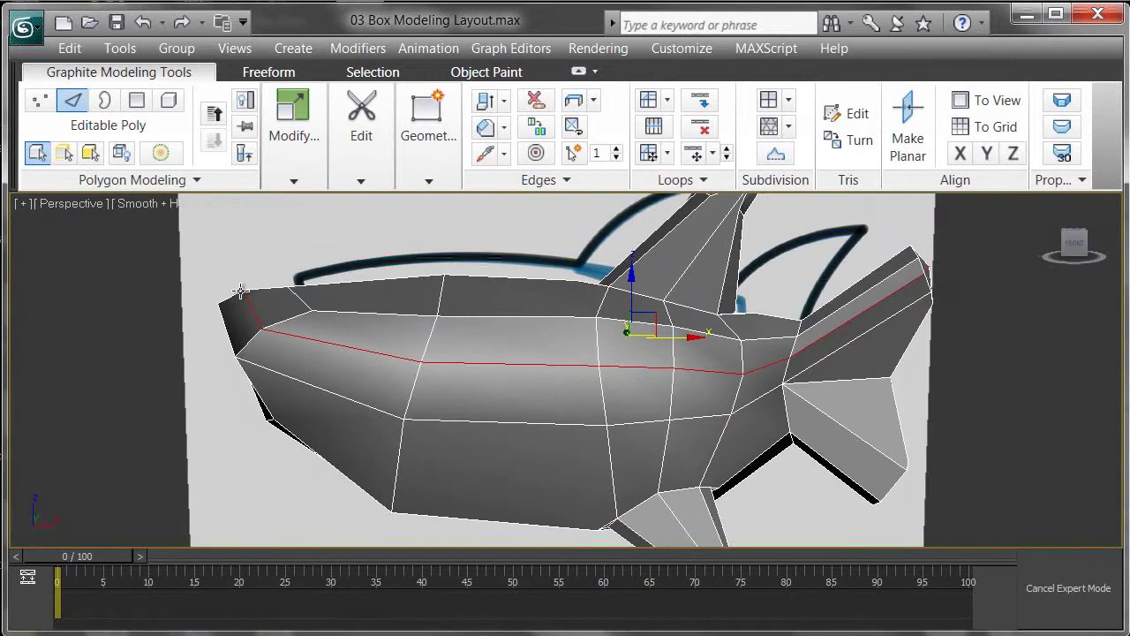
- Undo and redo the Flow Connect repeatedly to compare the body's profile with and without the new upper loop
middle_click_drag(345, 316, 502, 323, "alt")
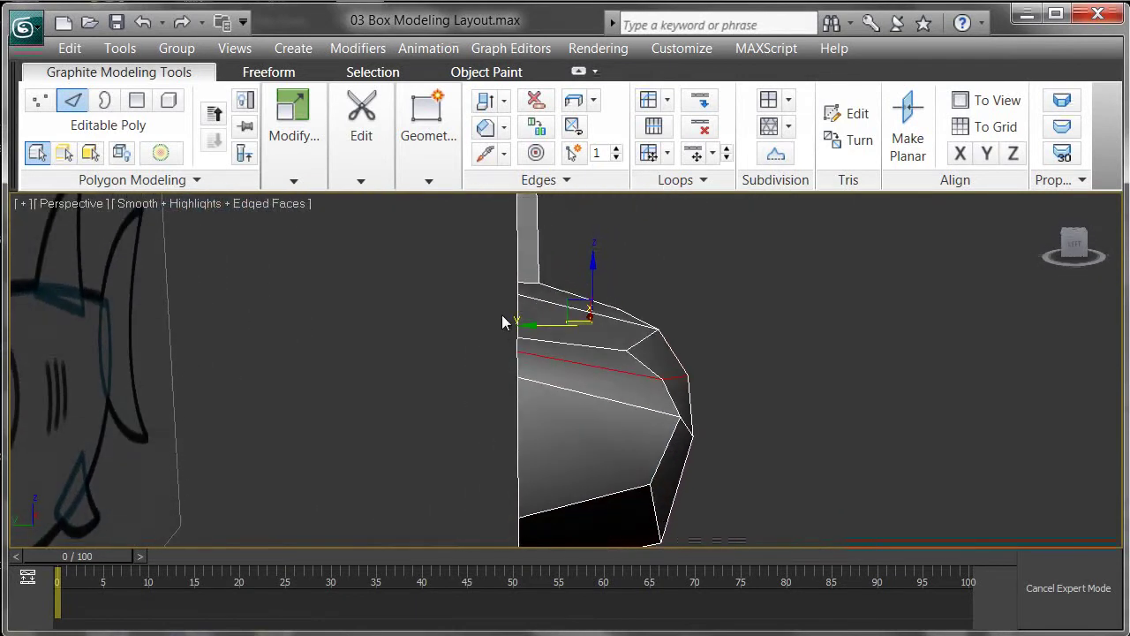
middle_click_drag(617, 388, 663, 351, "alt")
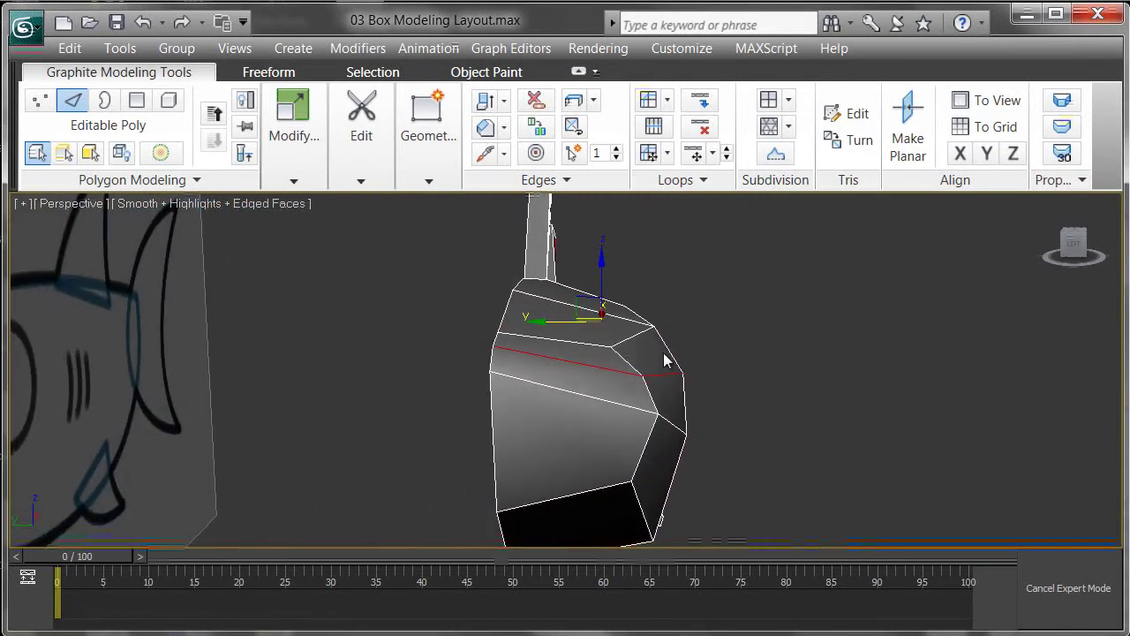
key("ctrl+z")
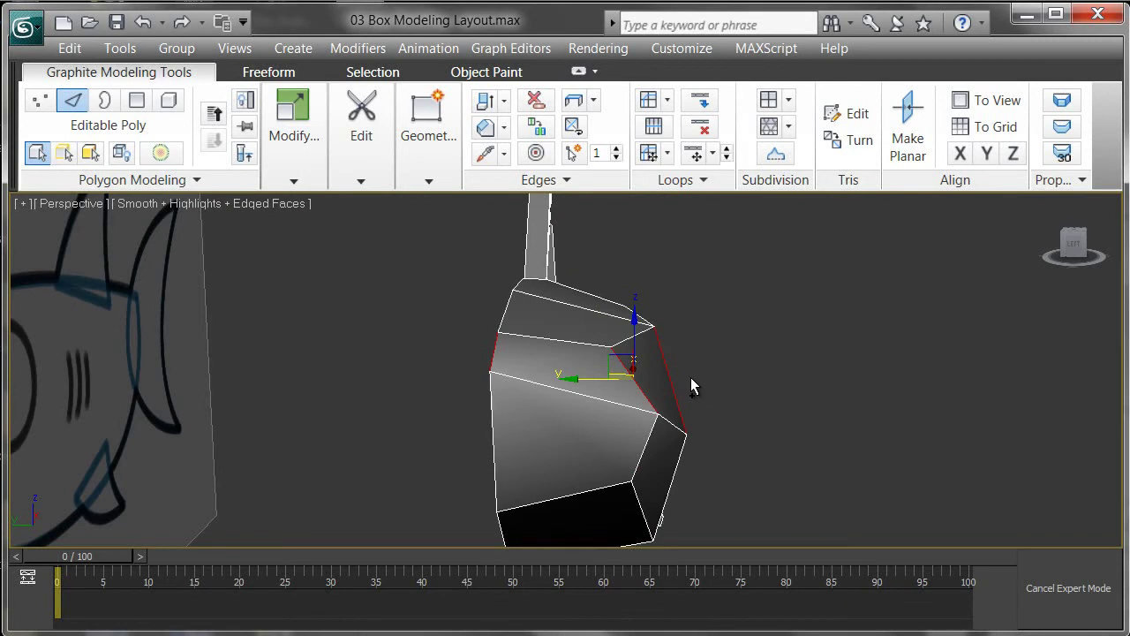
key("ctrl+y")
key("ctrl+z")
key("ctrl+y")
key("ctrl+z")
key("ctrl+y")
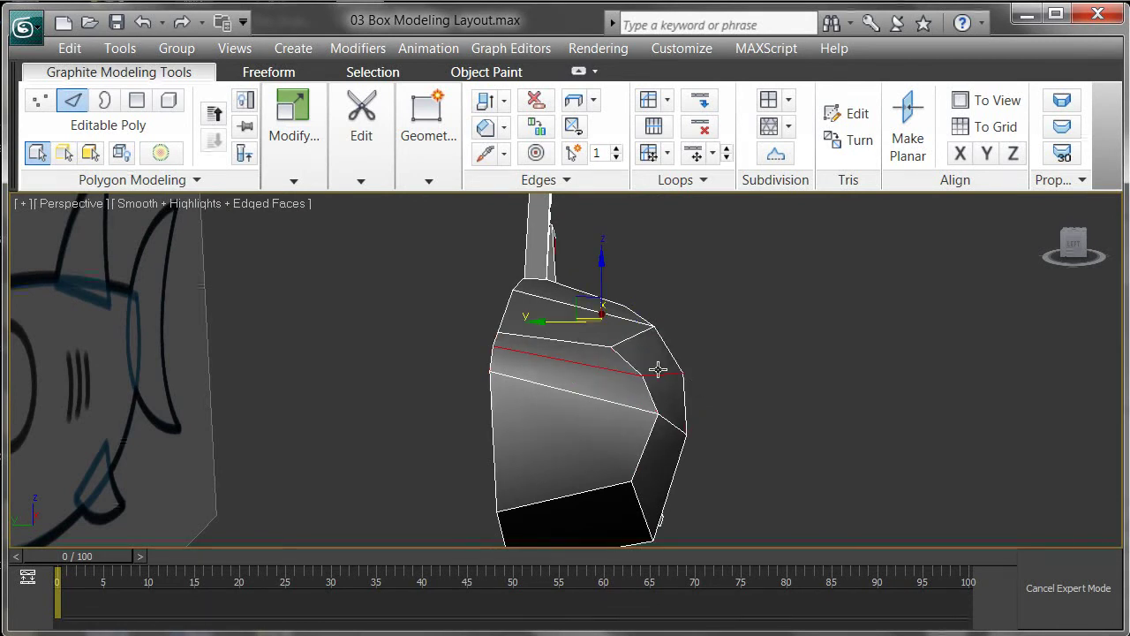
- Select the ring of edges along the body's lower side, from the lower tail fin's end edge to the nose
middle_click_drag(768, 386, 644, 251, "alt")
left_click(700, 423)
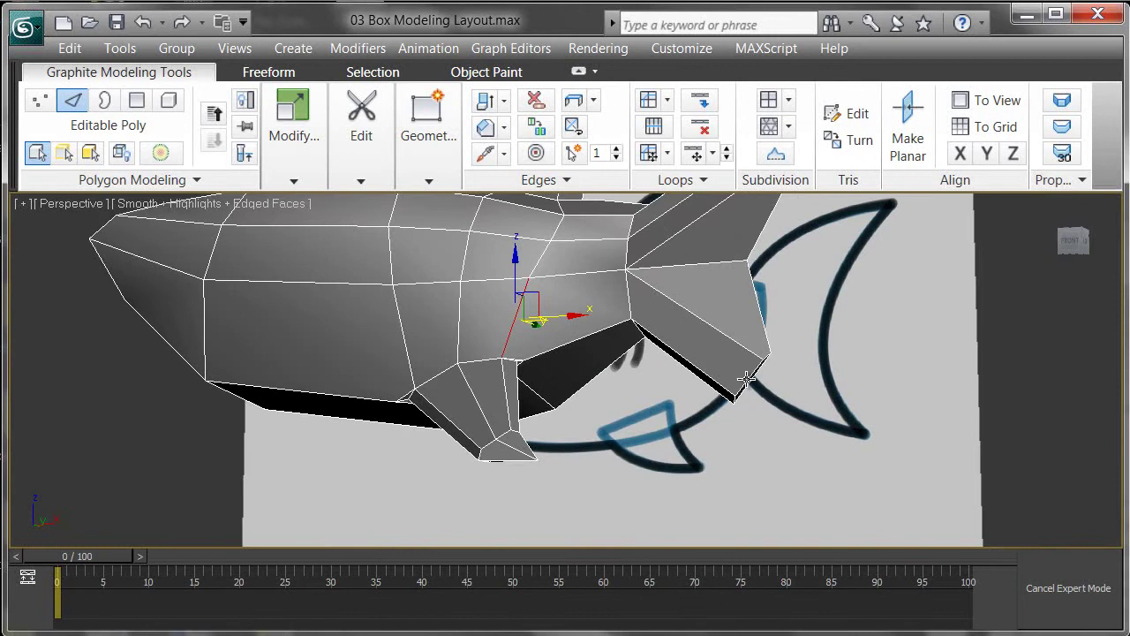
left_click(746, 378)
middle_click_drag(661, 383, 783, 331, "alt")
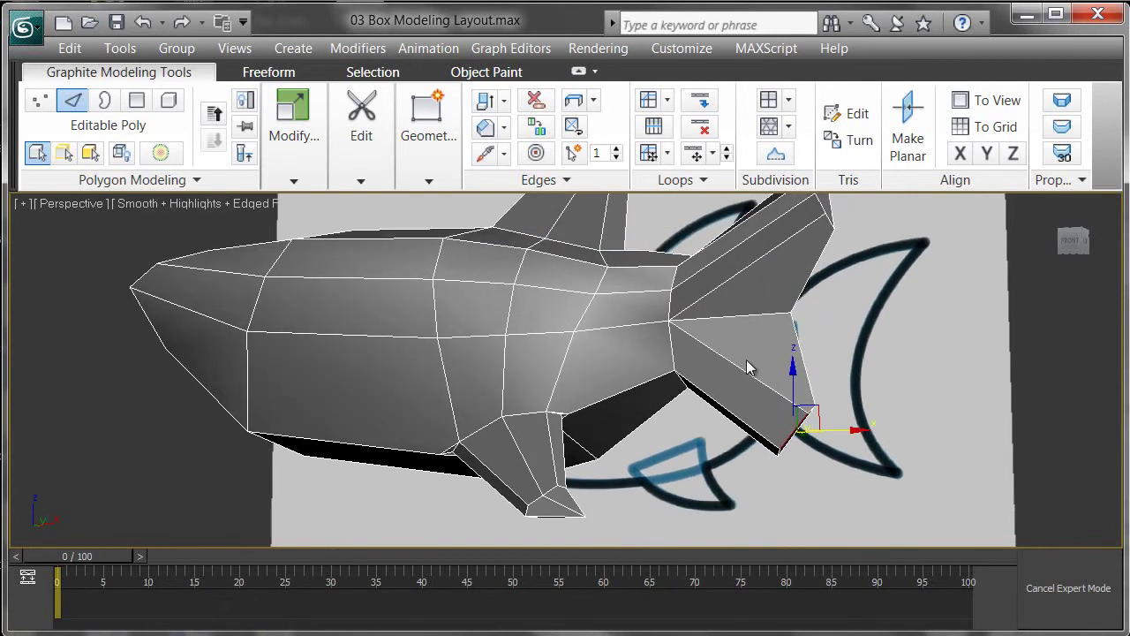
key("ctrl+x")
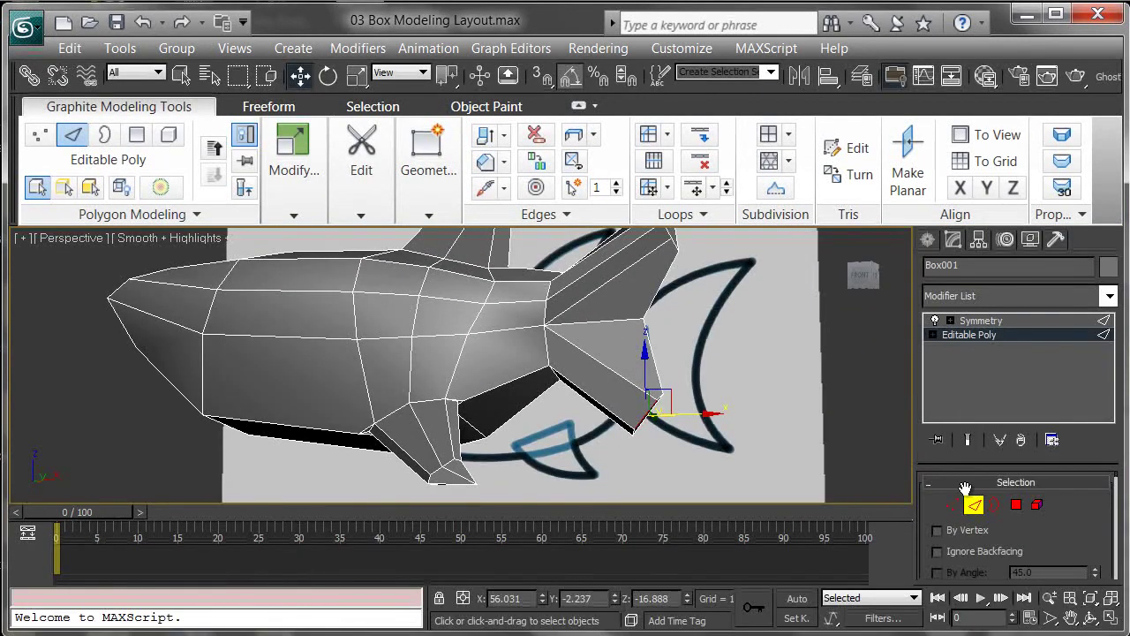
scroll(932, 499, "down", 3)
left_click(964, 539)
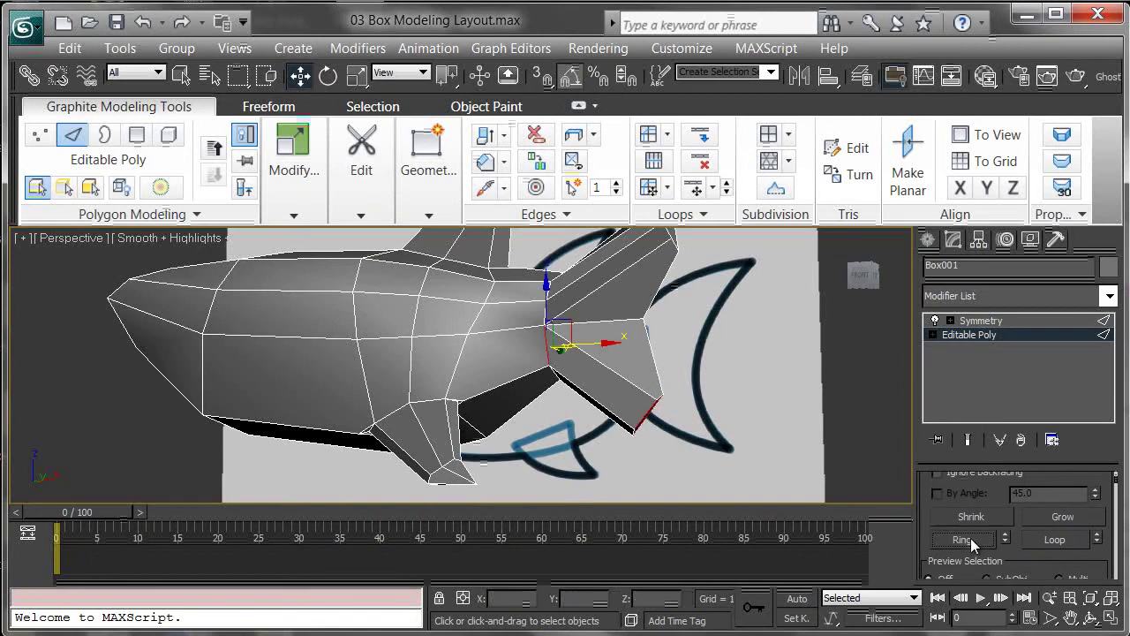
middle_click_drag(767, 505, 497, 358, "alt")
left_click(976, 540)
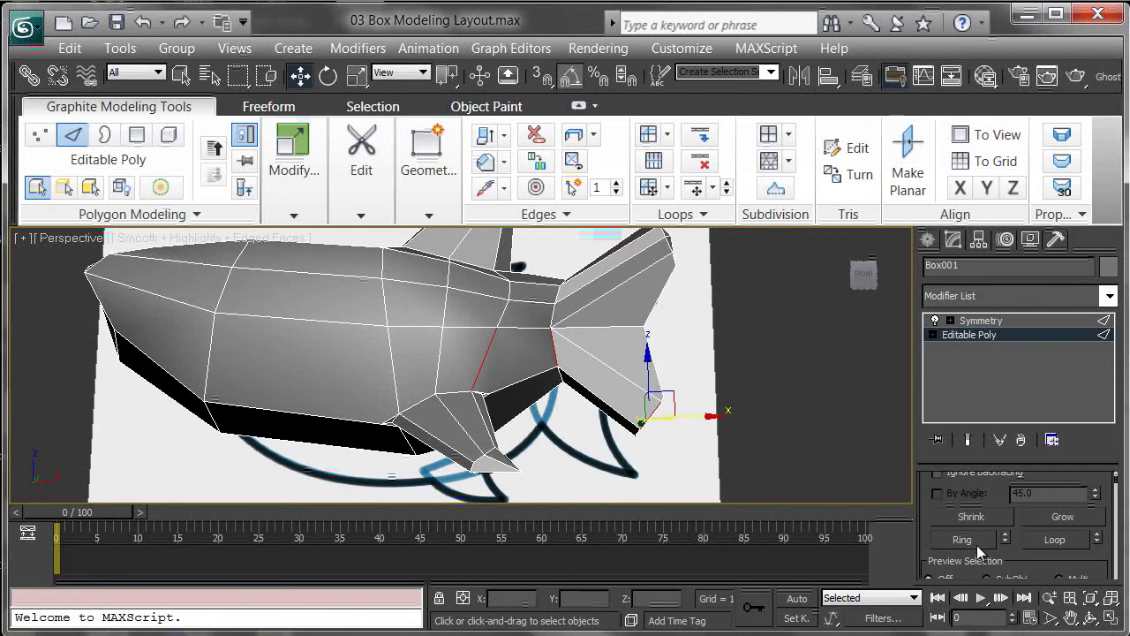
left_click(963, 540)
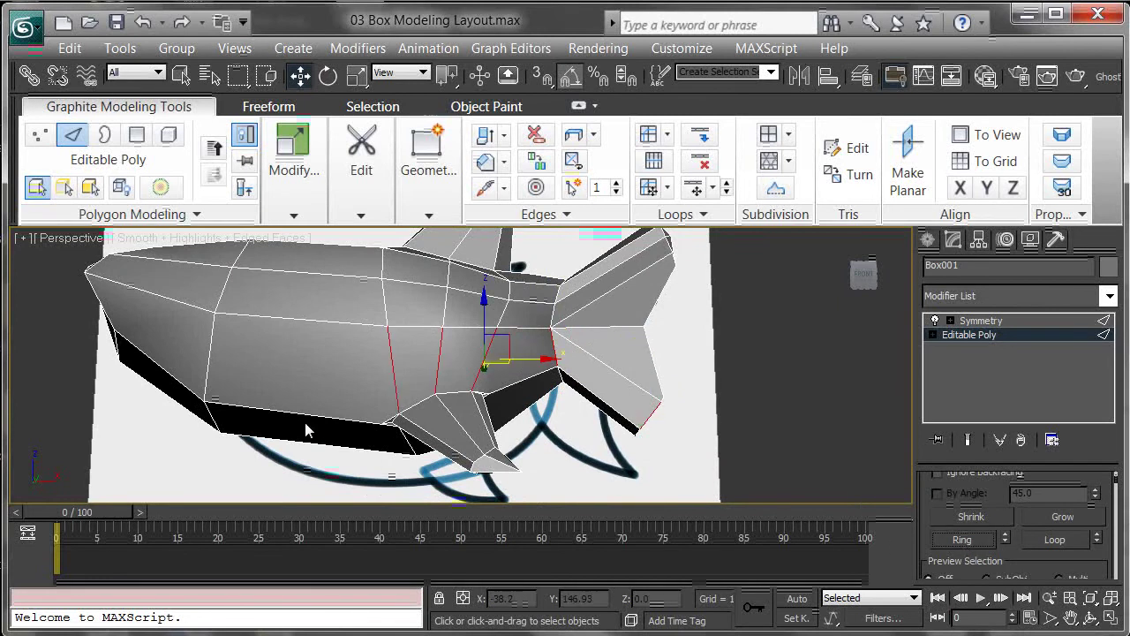
left_click(206, 348, "ctrl")
left_click(966, 542)
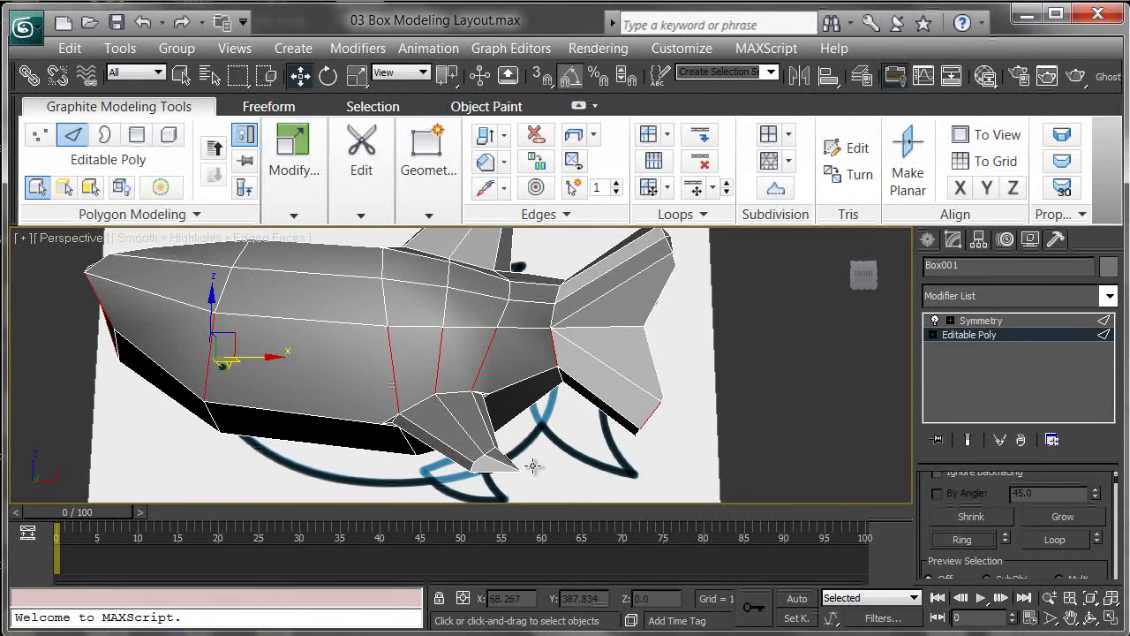
- Examine the selected lower edge ring around the side fin, belly and nose from several angles
middle_click_drag(502, 444, 610, 458, "alt")
middle_click_drag(402, 397, 434, 375, "alt")
scroll(434, 375, "up", 4)
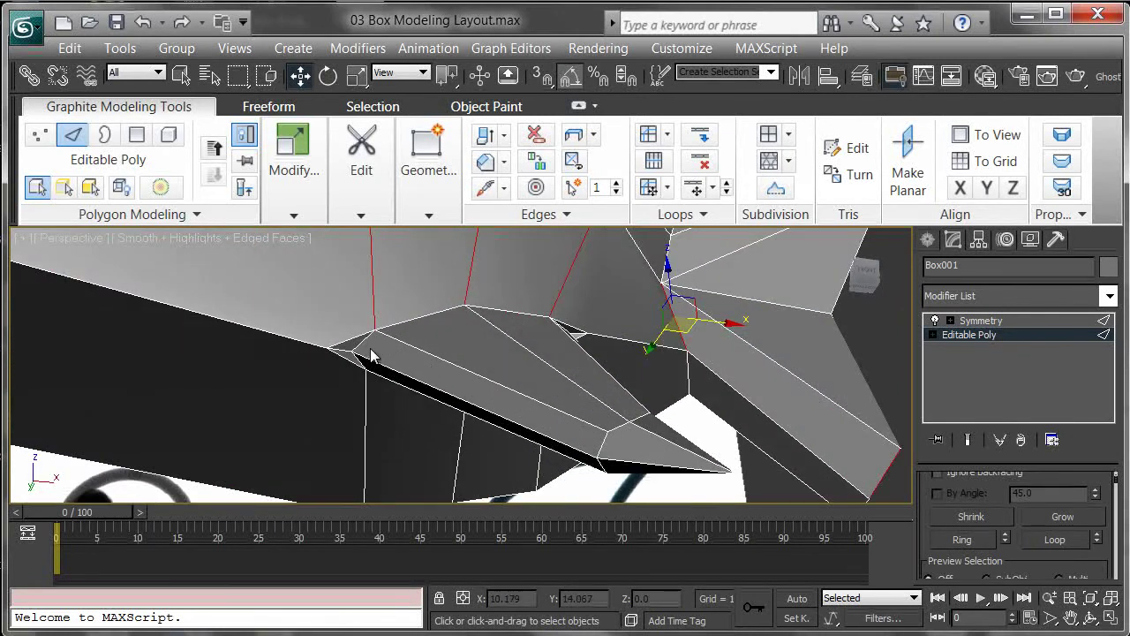
middle_click_drag(382, 342, 541, 336, "alt")
scroll(537, 340, "down", 5)
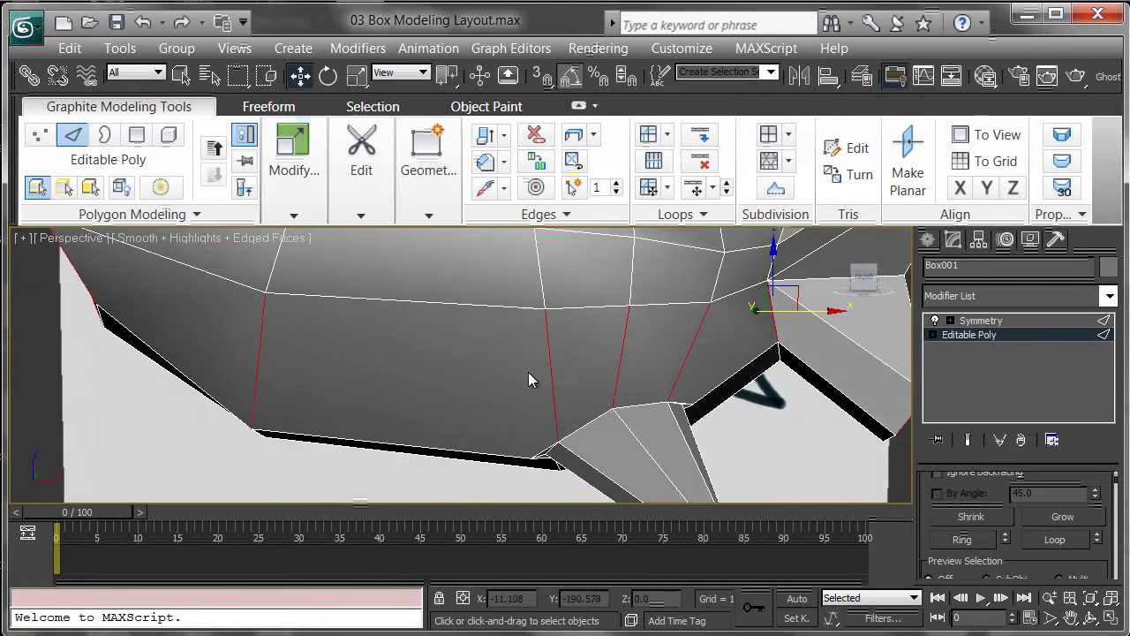
middle_click_drag(451, 342, 557, 358, "alt")
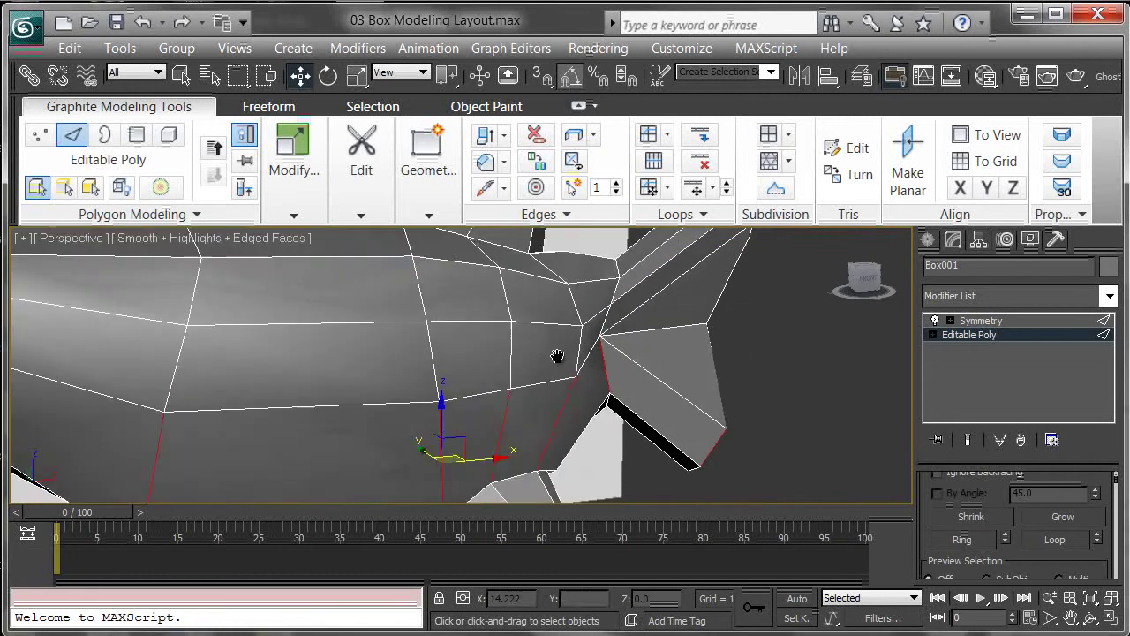
scroll(532, 435, "down", 4)
middle_click_drag(502, 439, 560, 378, "alt")
key("ctrl+x")
middle_click_drag(577, 416, 613, 345, "alt")
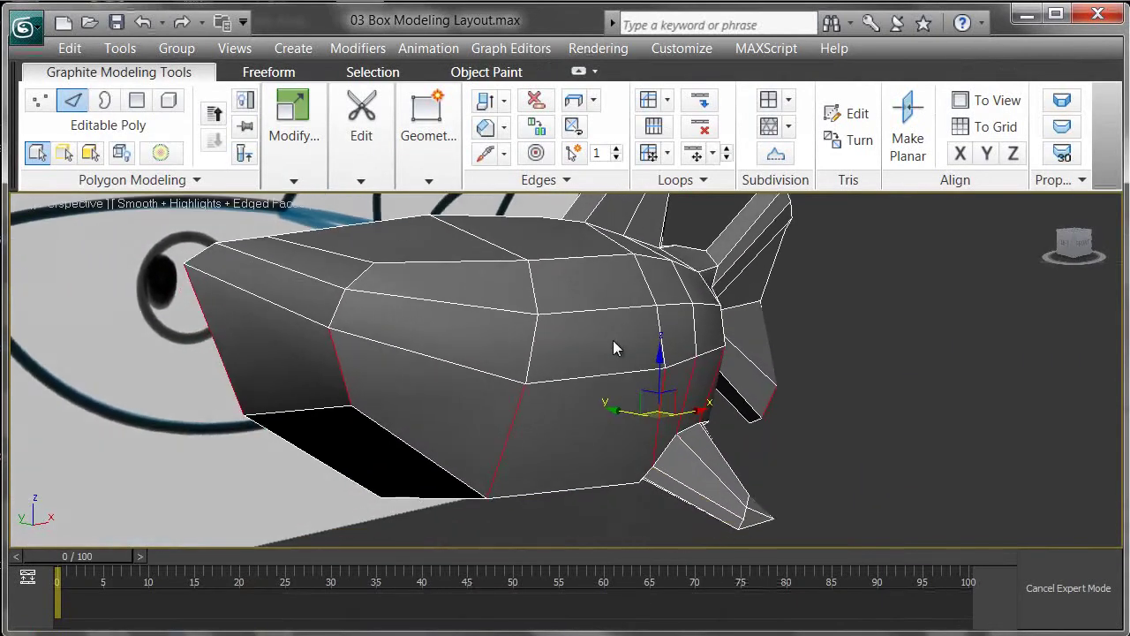
right_click(621, 350)
left_click(591, 430)
middle_click_drag(592, 430, 640, 439, "alt")
middle_click_drag(846, 483, 680, 452, "alt")
key("ctrl+z")
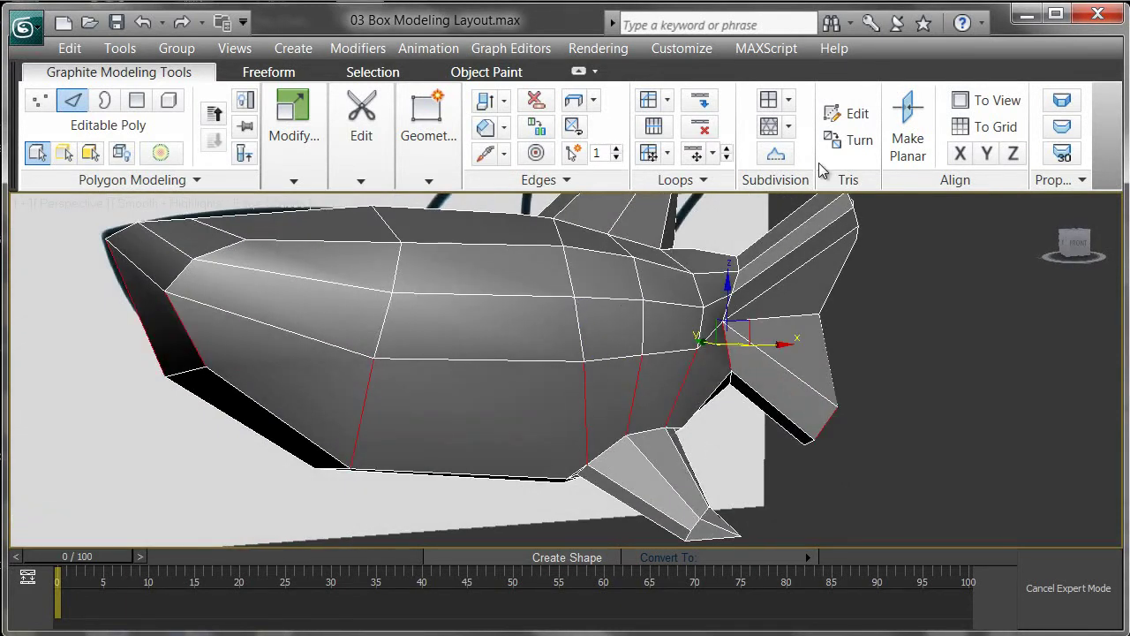
- Apply Flow Connect to the selected lower edge ring, leave expert mode and hide the modeling ribbon
left_click(649, 155)
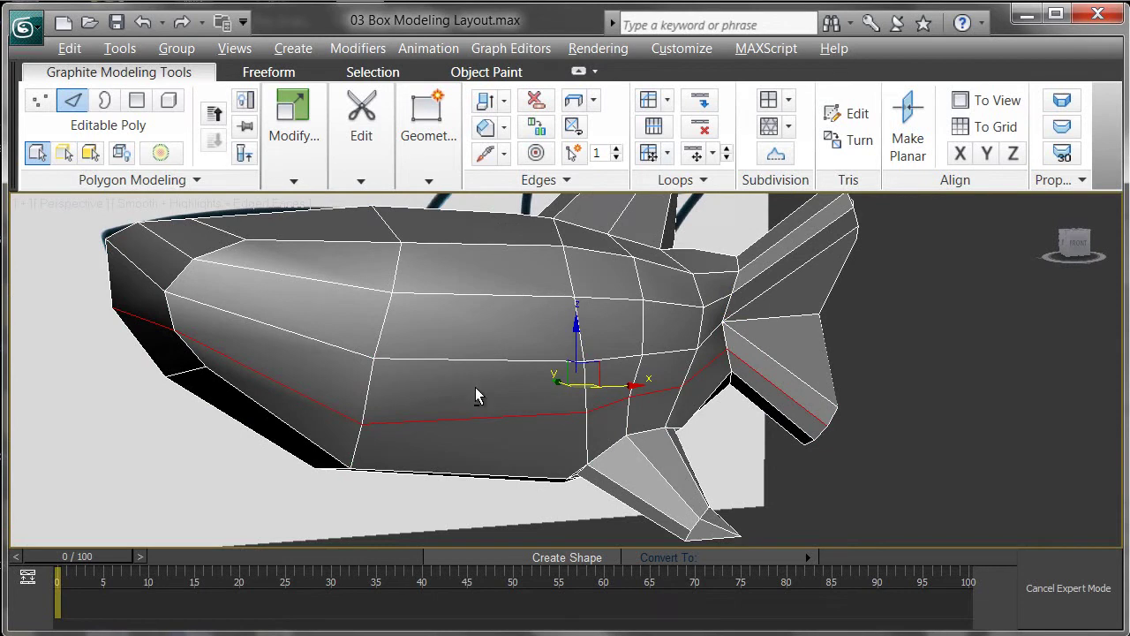
middle_click_drag(475, 396, 497, 417, "alt")
middle_click_drag(673, 201, 717, 329, "alt")
key("ctrl+x")
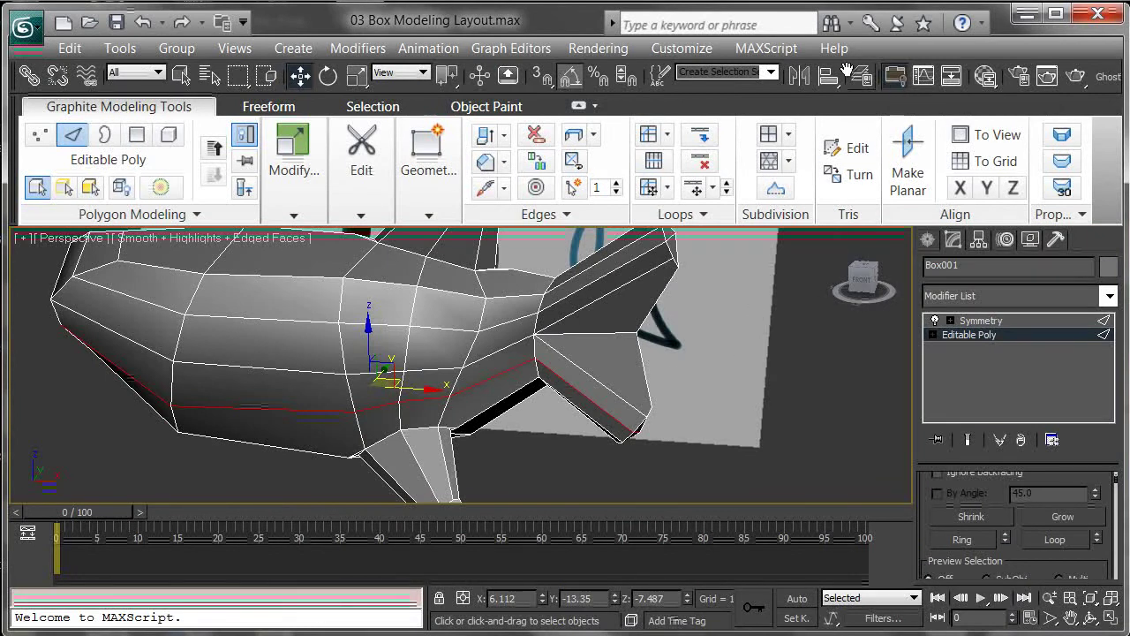
left_click(891, 80)
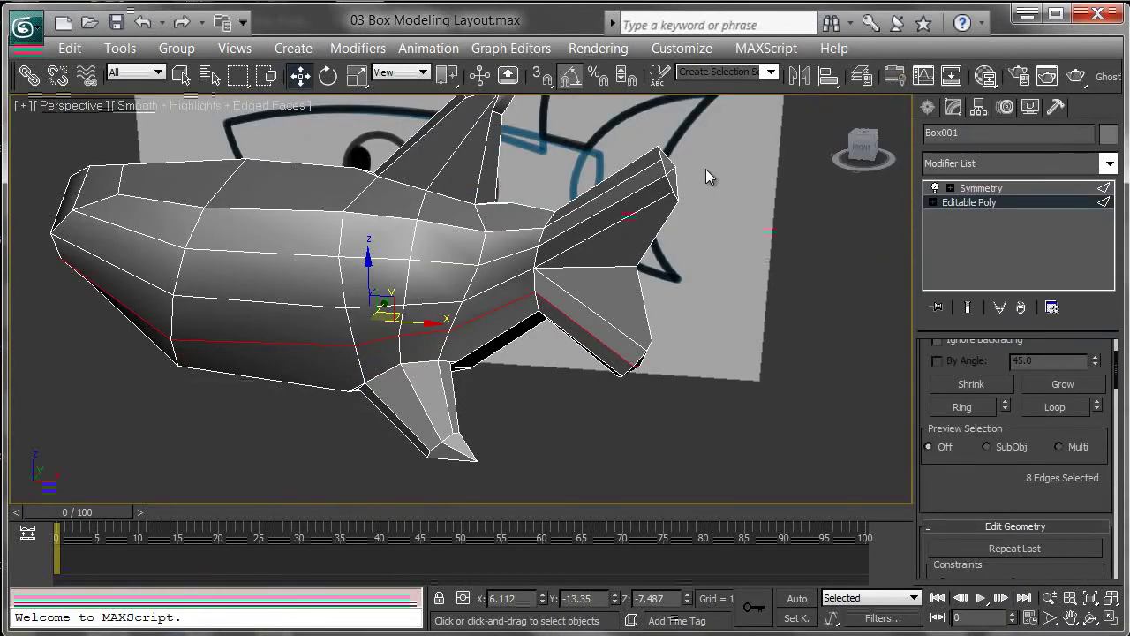
- In the Front view, move the upper tail fin's middle end vertex out to the drawn tip, about X 71.2, Z 26.7
middle_click_drag(706, 169, 643, 233)
key("f")
scroll(689, 212, "up", 5)
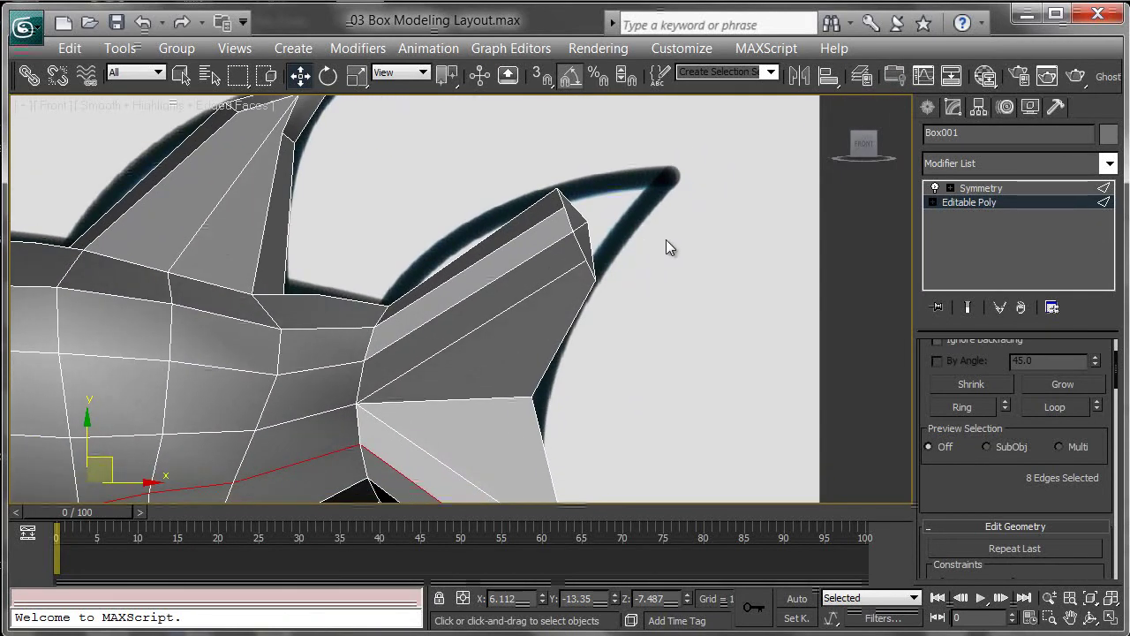
scroll(929, 359, "up", 3)
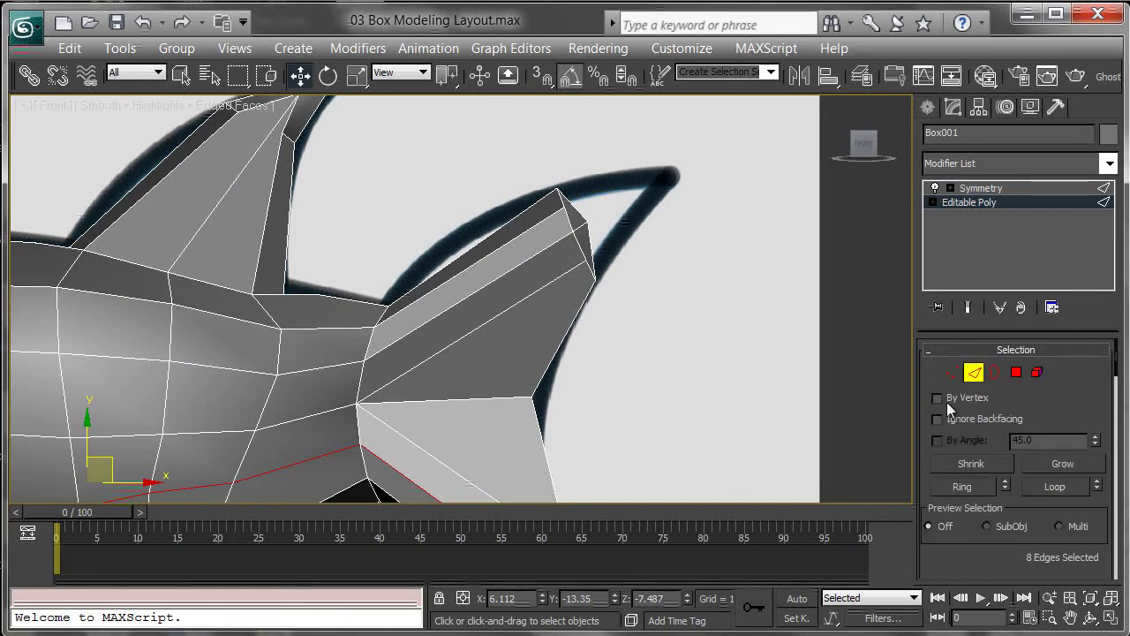
left_click(954, 375)
scroll(664, 239, "up", 2)
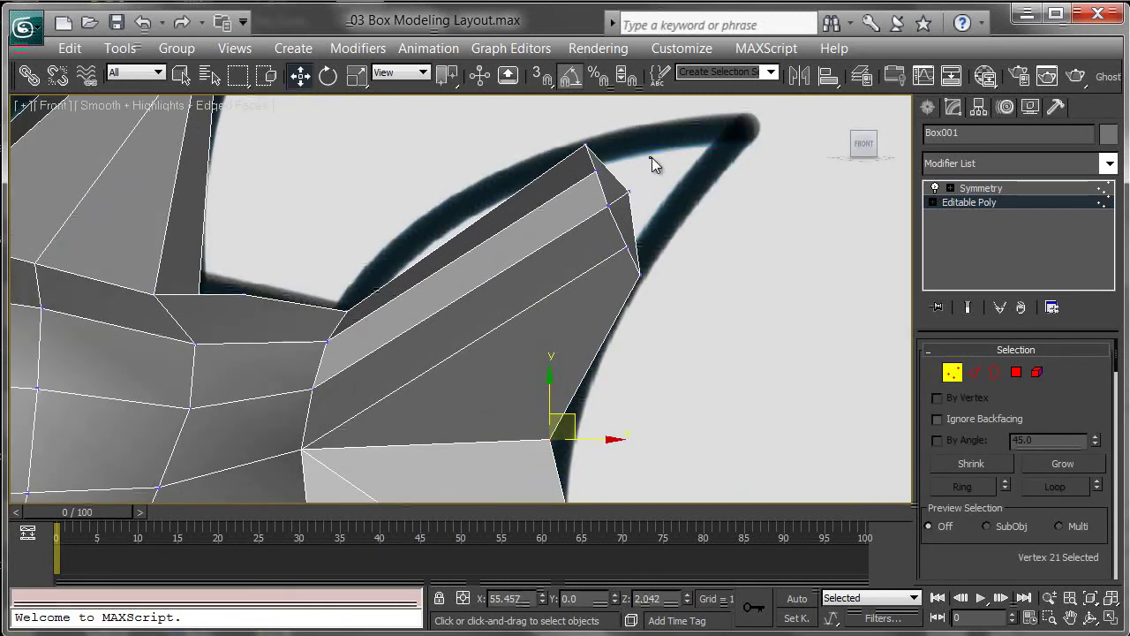
left_click(629, 192)
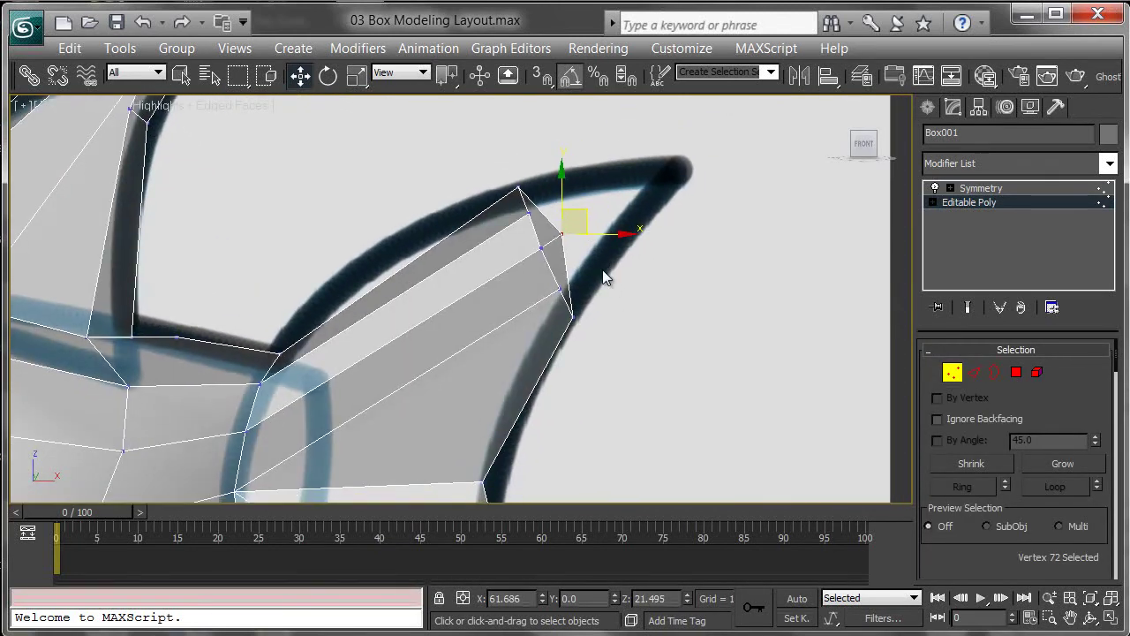
left_click_drag(584, 214, 703, 147)
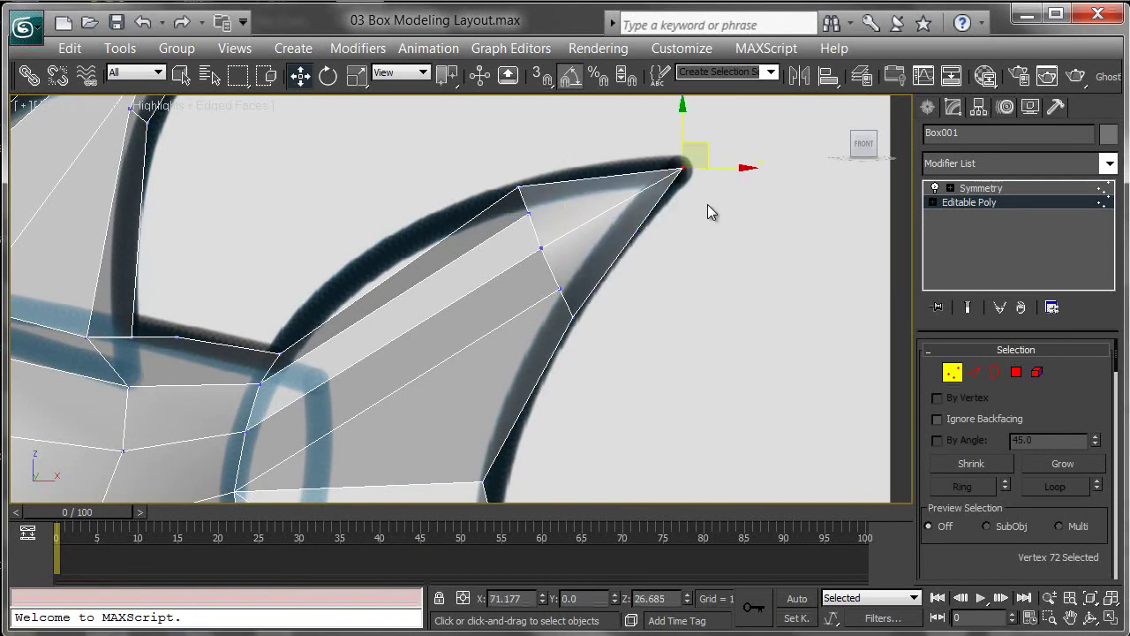
- Move the lower tail fin's middle end vertex to the drawn tip, about X 64.8, Z -23.5, and the tail notch vertex out to X 56.3
middle_click_drag(637, 468, 673, 74)
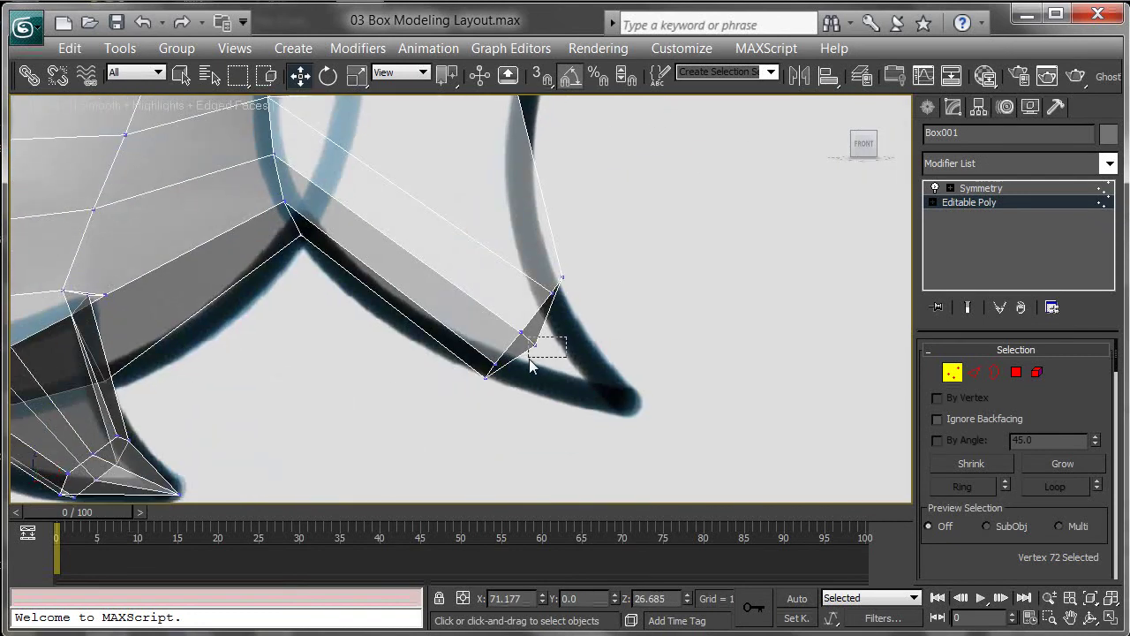
left_click_drag(529, 359, 531, 359)
left_click_drag(570, 327, 656, 384)
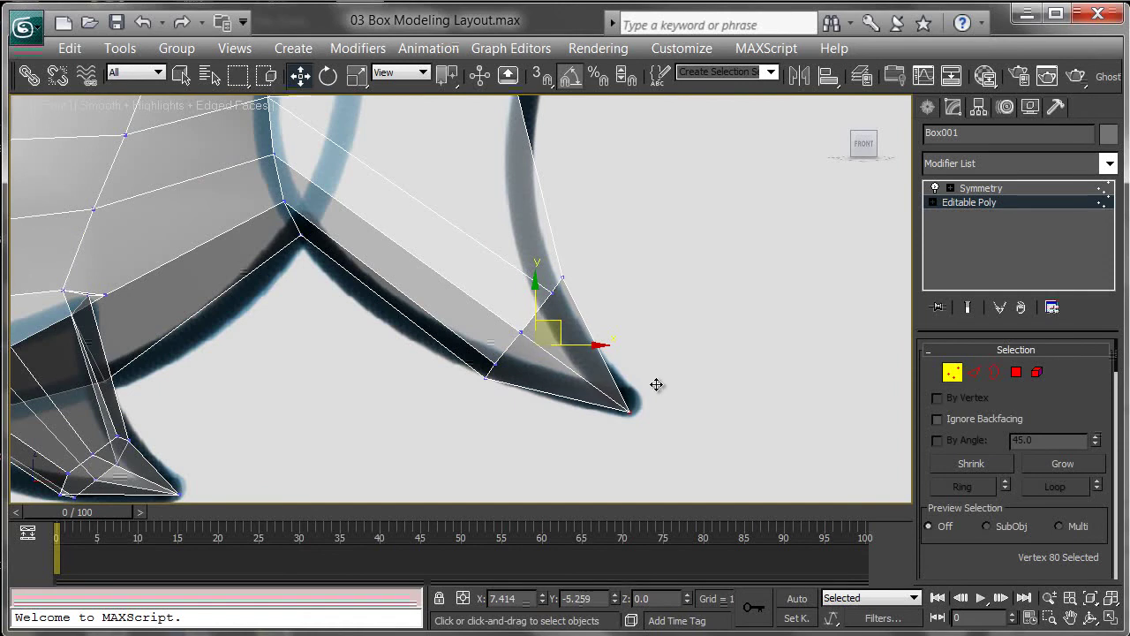
middle_click_drag(656, 385, 621, 310)
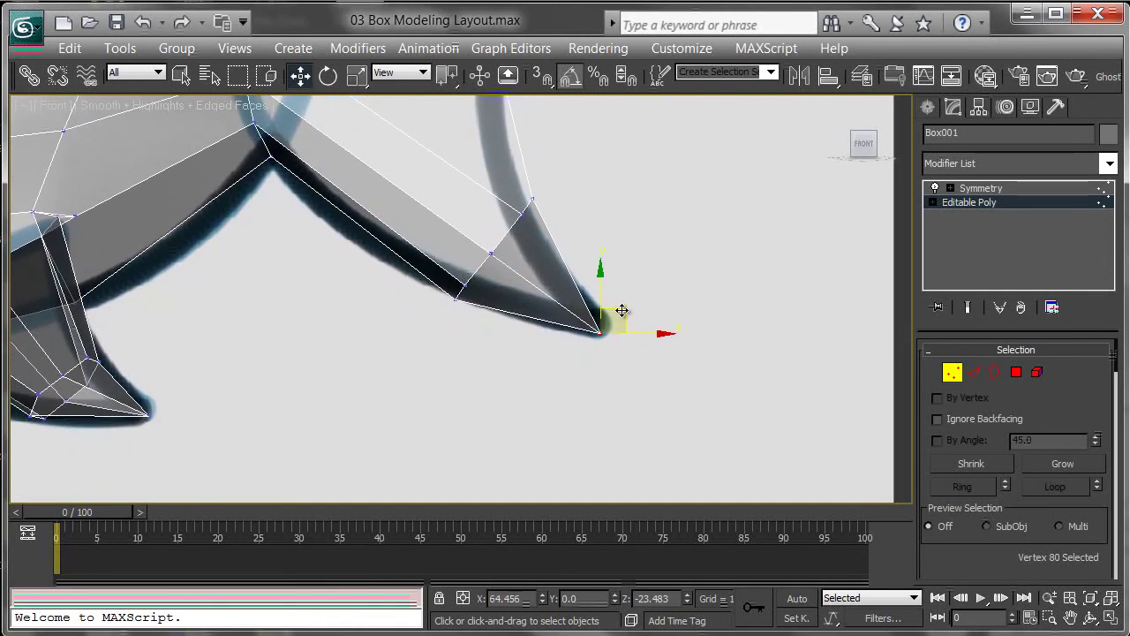
left_click_drag(623, 313, 626, 312)
scroll(636, 301, "up", 4)
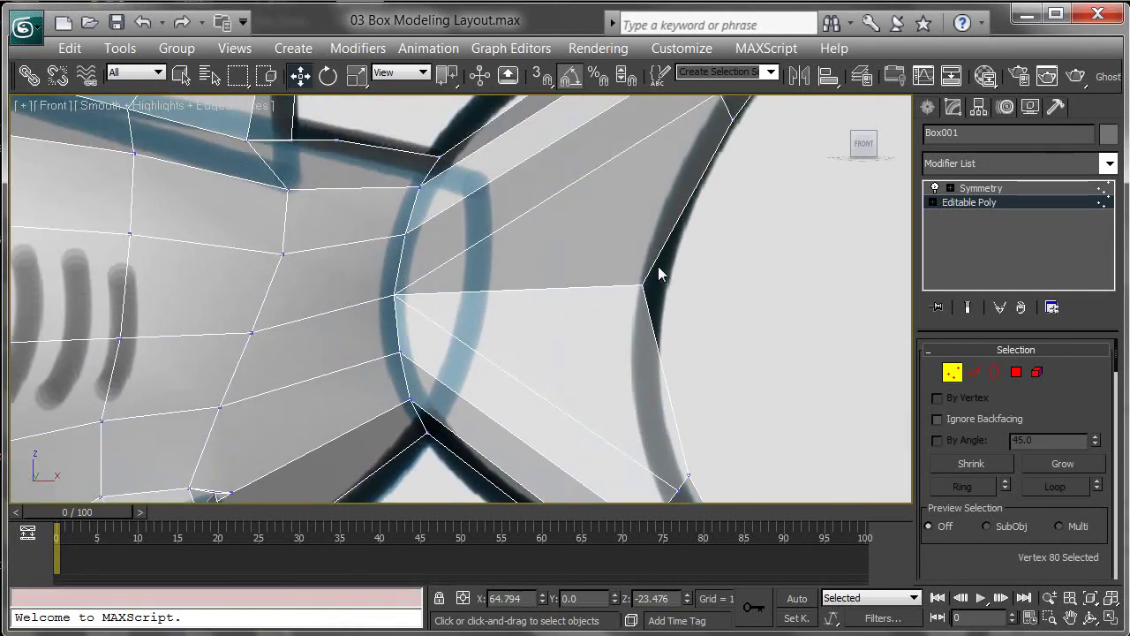
left_click_drag(673, 279, 694, 290)
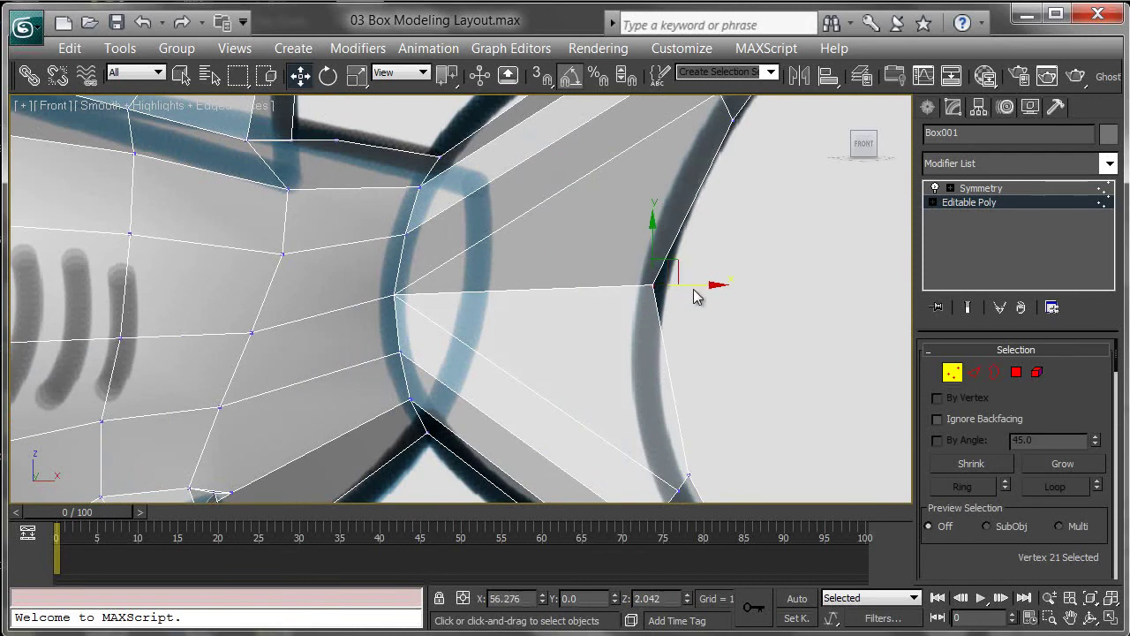
- Switch to the Perspective view, leave vertex editing and return to the Symmetry modifier to show the mirrored shark
middle_click_drag(481, 331, 559, 305)
scroll(636, 306, "down", 2)
scroll(616, 321, "down", 2)
key("p")
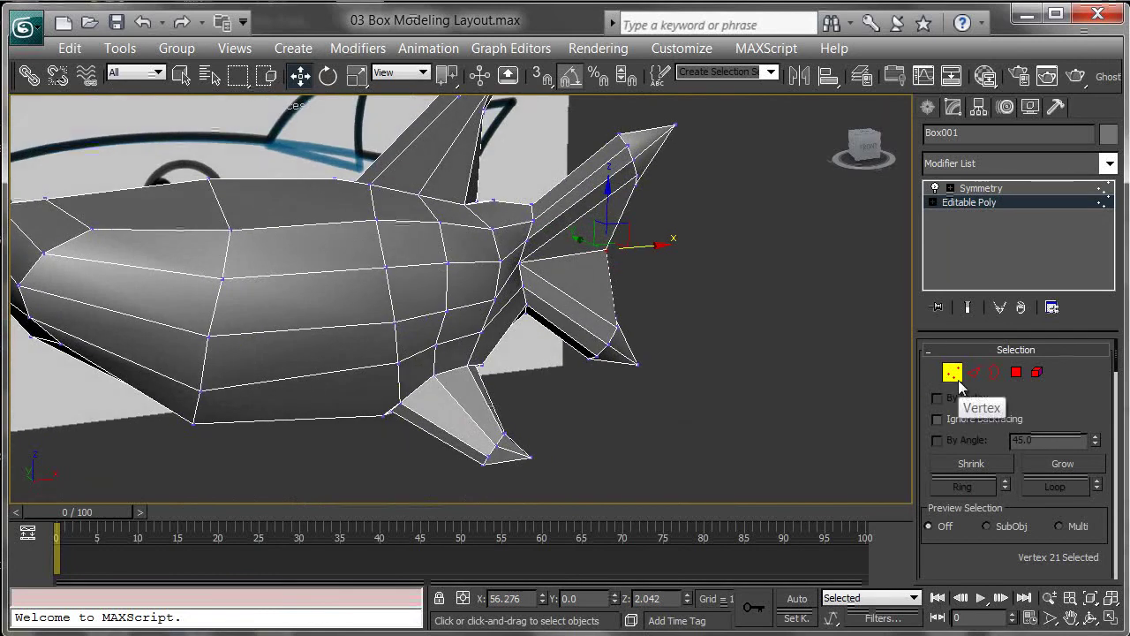
left_click(981, 188)
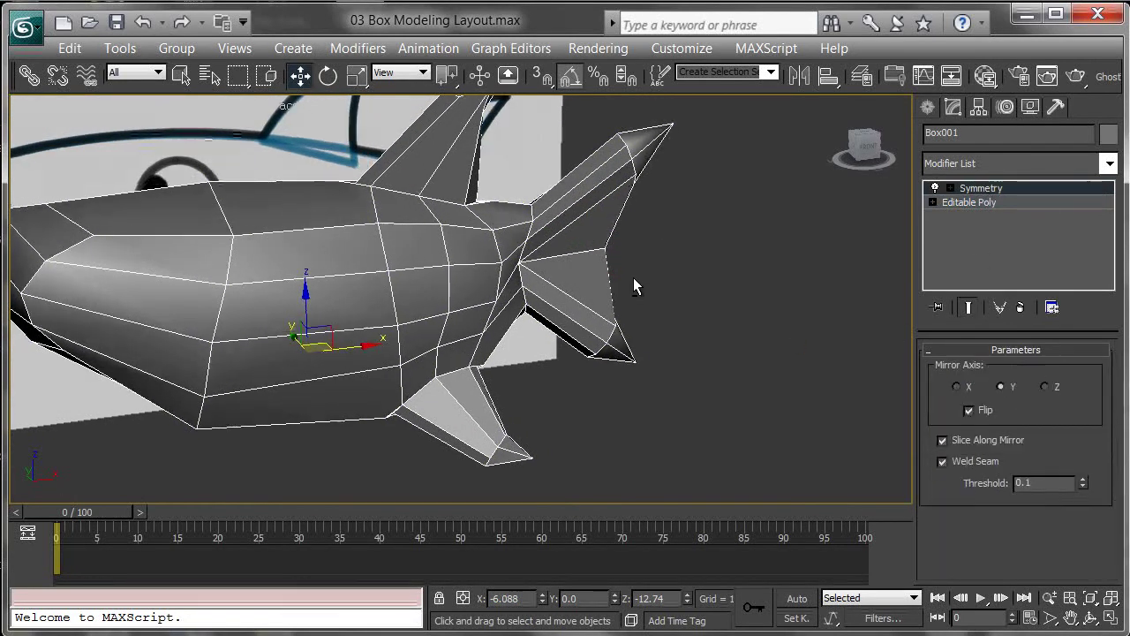
- Examine the mirrored shark from several angles, checking the underside, side fins and pointed tail fins
middle_click_drag(633, 277, 729, 307, "alt")
scroll(765, 265, "down", 3)
middle_click_drag(708, 254, 664, 340, "alt")
scroll(637, 273, "up", 3)
middle_click_drag(582, 340, 572, 232, "alt")
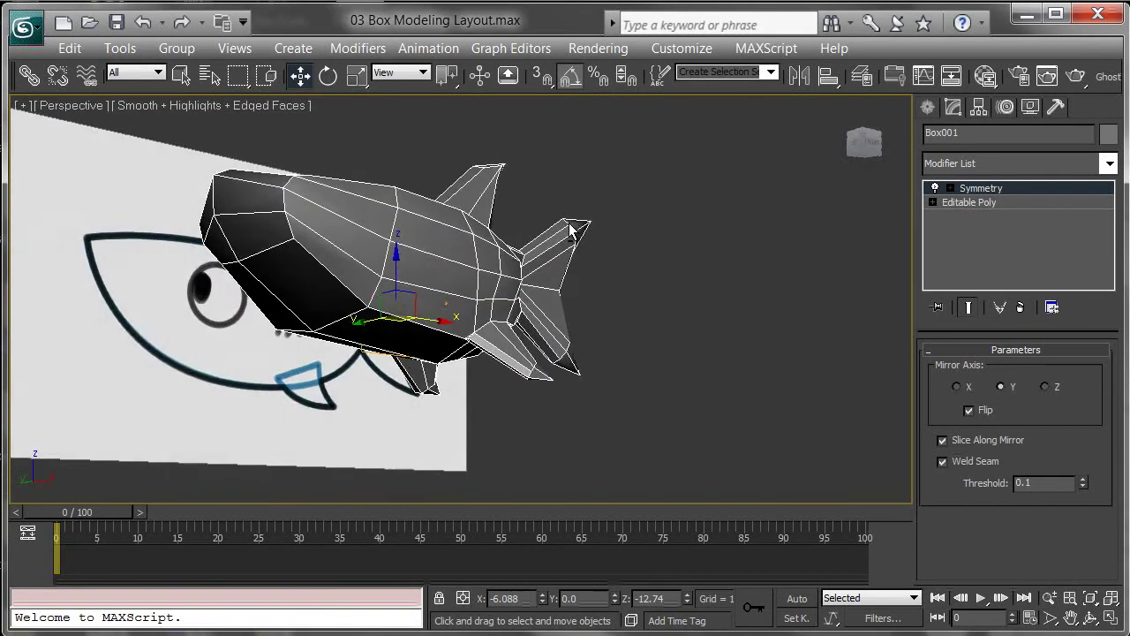
scroll(526, 355, "up", 3)
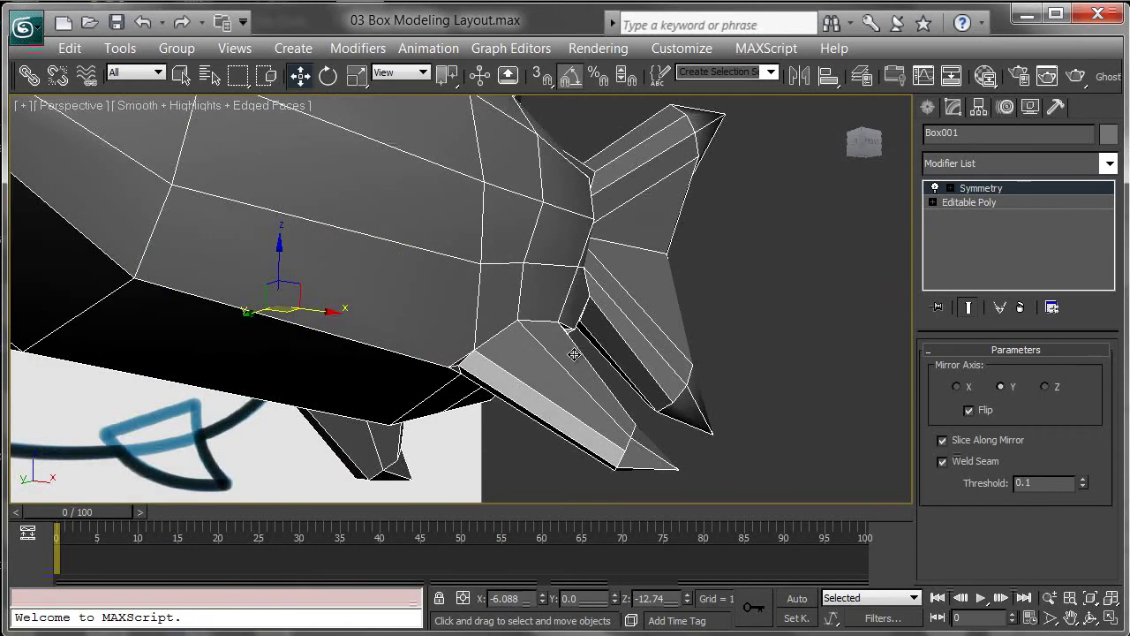
middle_click_drag(574, 354, 685, 314, "alt")
middle_click_drag(618, 273, 652, 329)
scroll(619, 284, "down", 3)
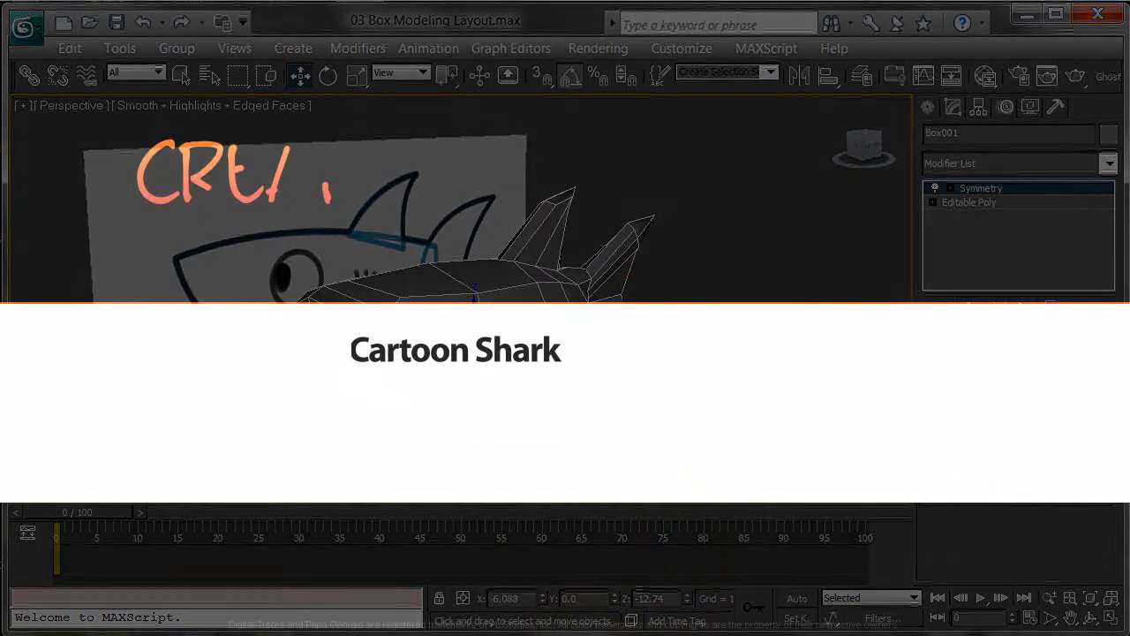